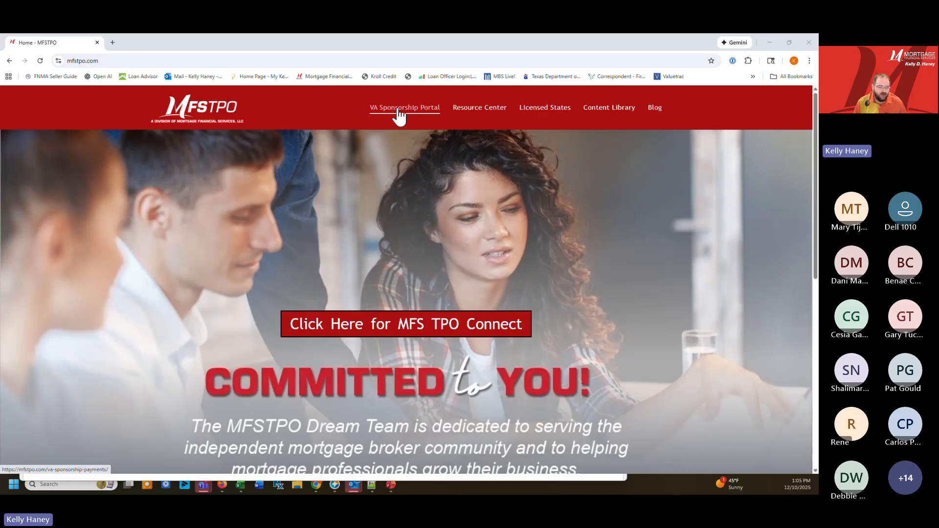
Look through the Resource Center's forms, documents and portals, and return to the MFSTPO home page
{"action": "left_click", "coordinate": [479, 121]}
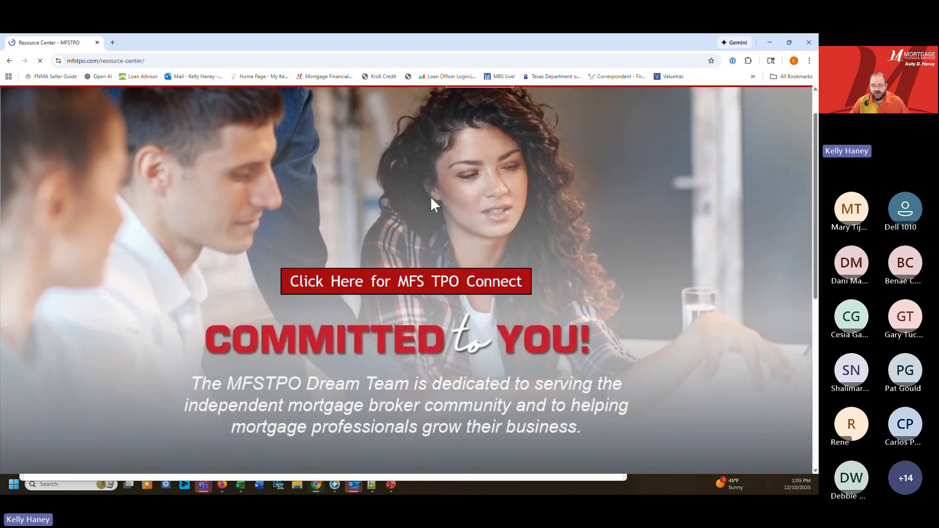
{"action": "scroll", "coordinate": [411, 274], "scroll_direction": "down", "scroll_amount": 6}
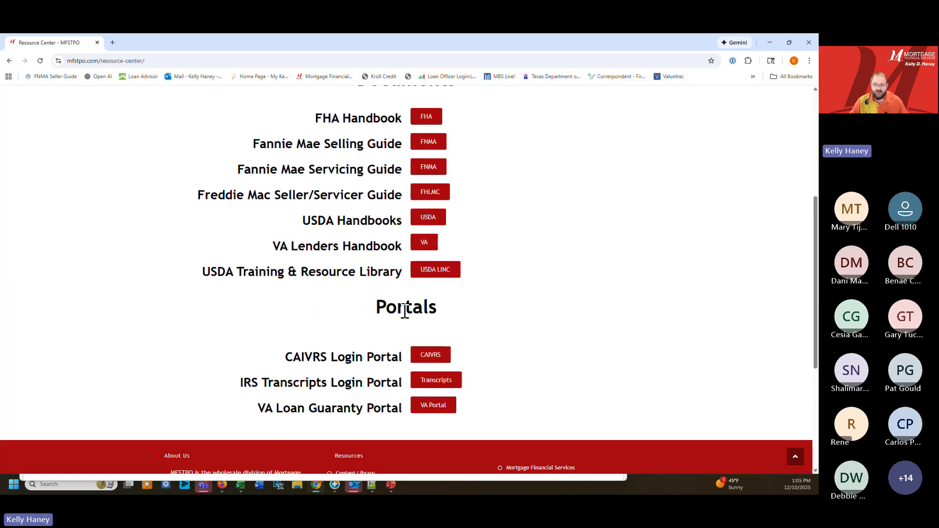
{"action": "scroll", "coordinate": [409, 323], "scroll_direction": "up", "scroll_amount": 5}
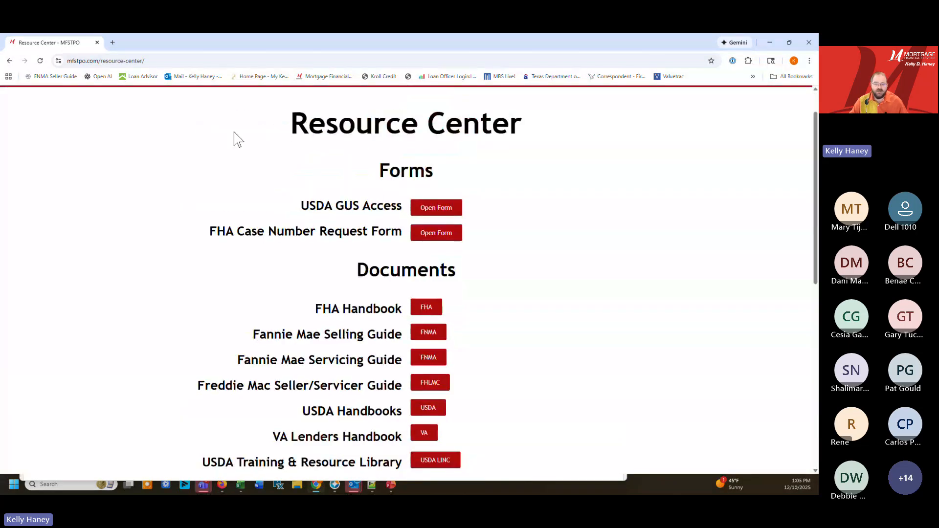
{"action": "left_click", "coordinate": [9, 61]}
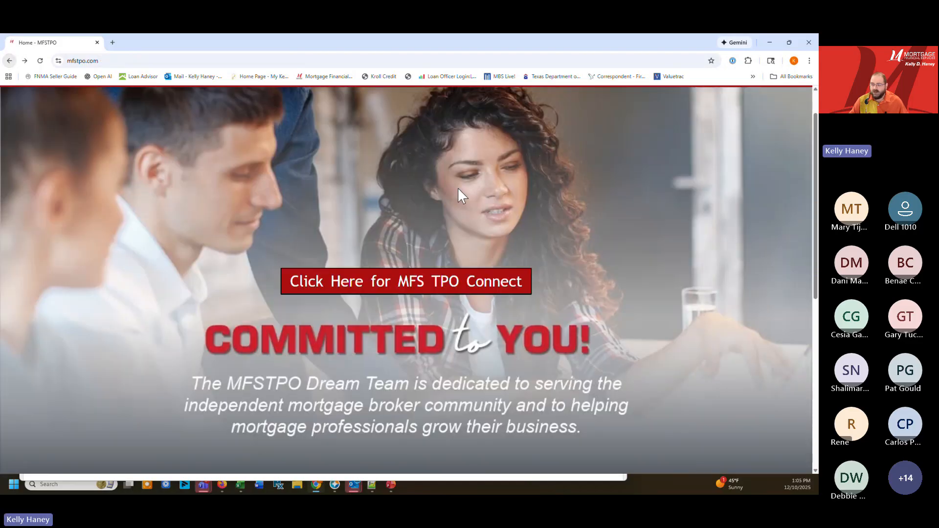
{"action": "scroll", "coordinate": [431, 206], "scroll_direction": "up", "scroll_amount": 1}
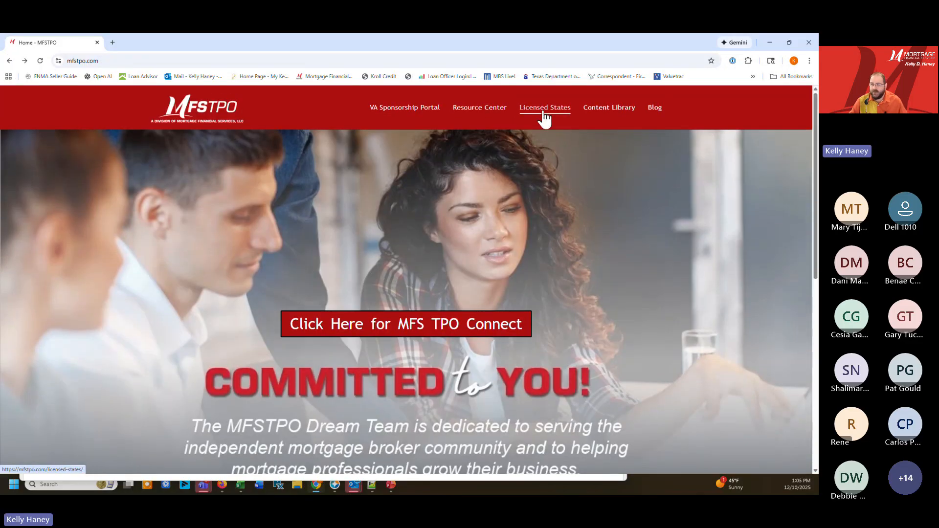
Go to MFS TPO Connect and submit the account's user name on the login form
{"action": "left_click", "coordinate": [413, 324]}
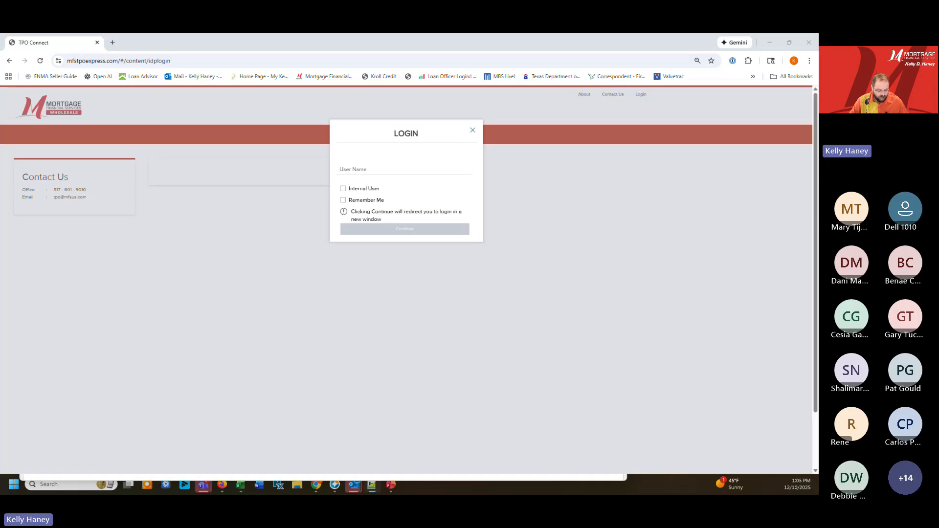
{"action": "left_click", "coordinate": [369, 168]}
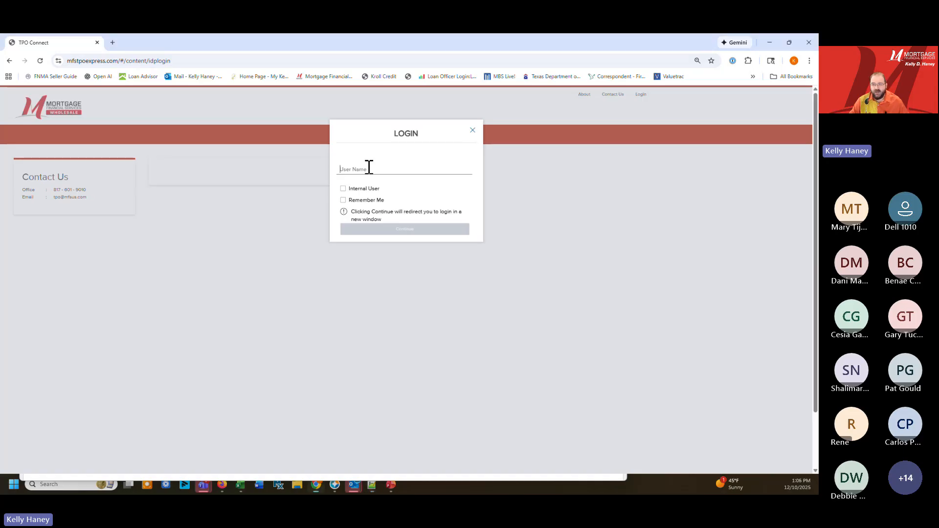
{"action": "key", "text": "ctrl+v"}
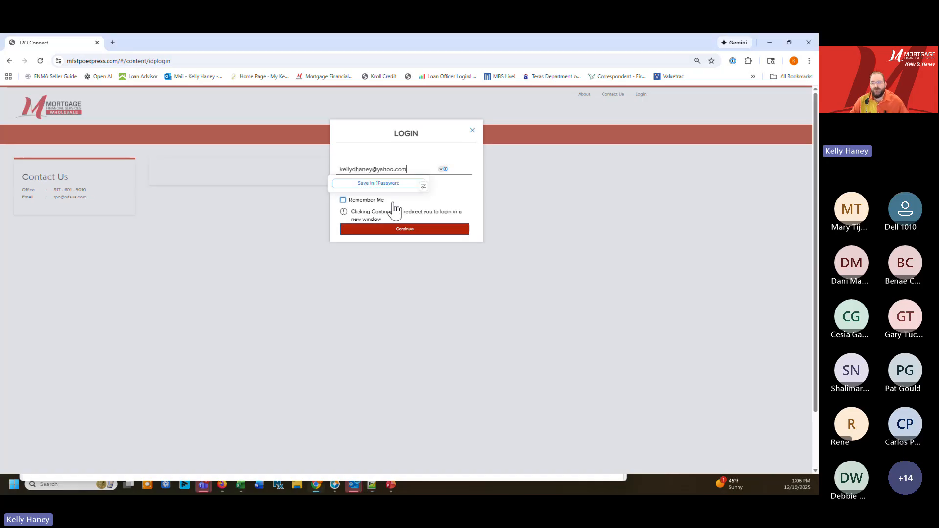
{"action": "left_click", "coordinate": [368, 233]}
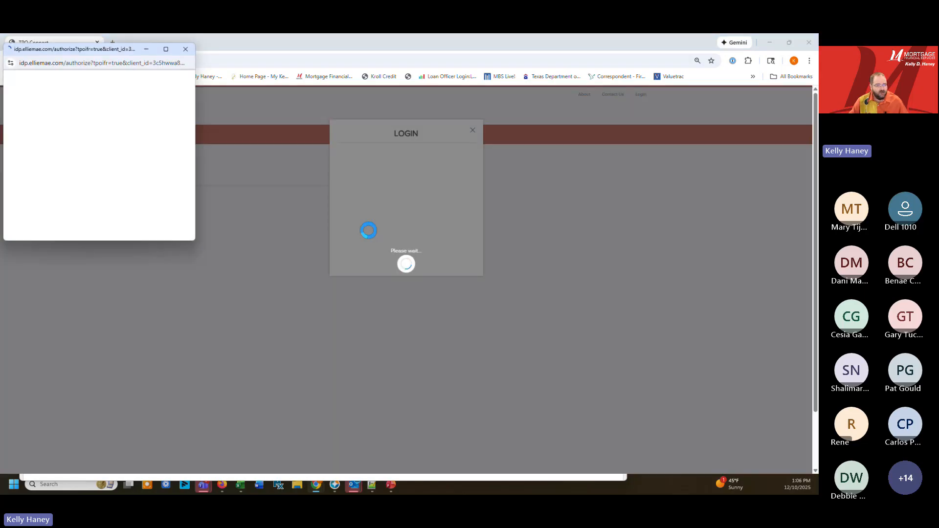
Enter the account password in the login window and log in to TPO Connect
{"action": "left_click_drag", "start_coordinate": [127, 54], "coordinate": [300, 107]}
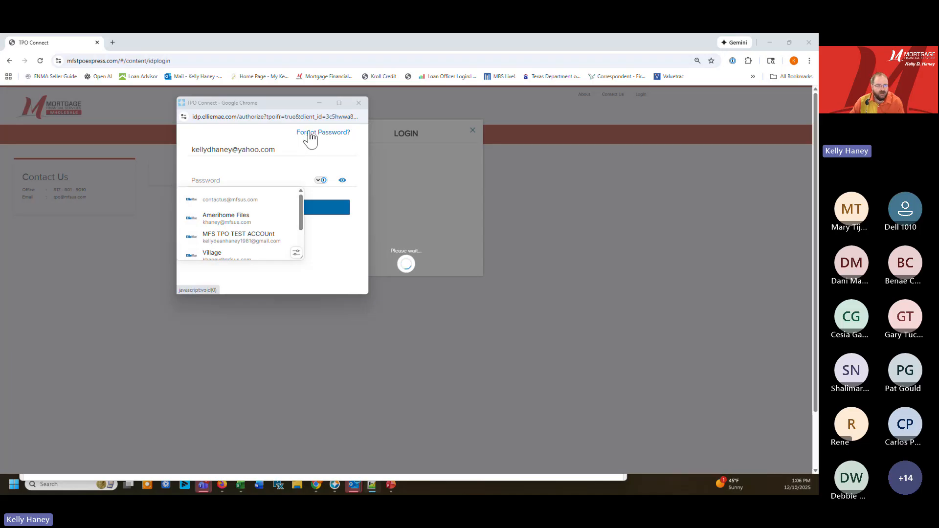
{"action": "left_click", "coordinate": [228, 180]}
{"action": "key", "text": "ctrl+v"}
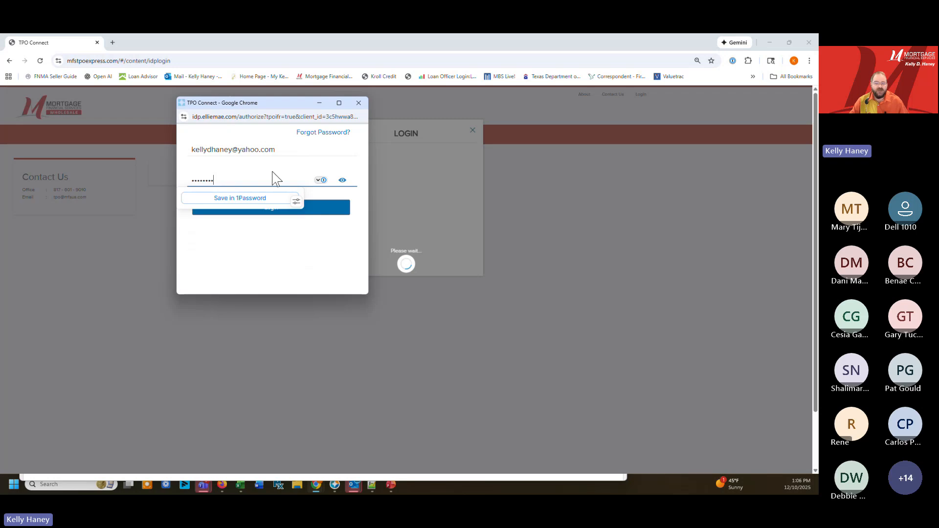
{"action": "left_click", "coordinate": [327, 210]}
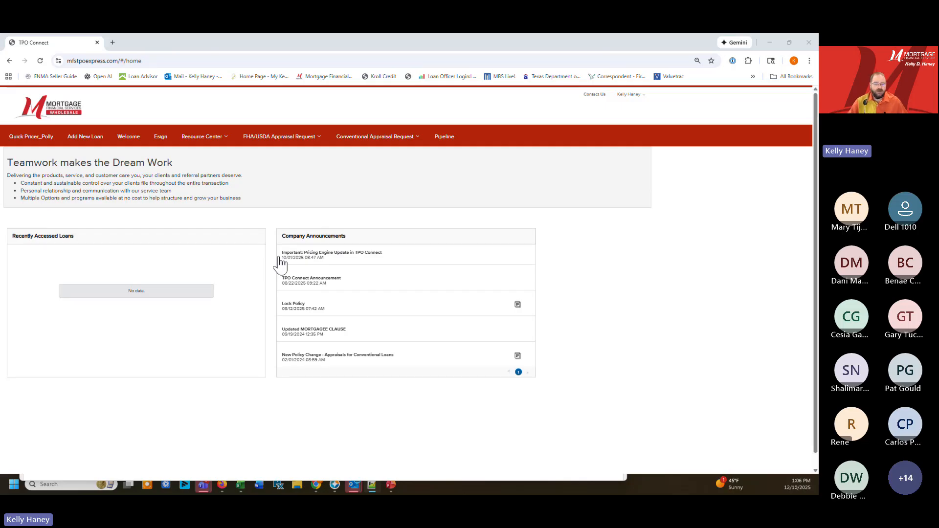
View the loan groups in the Pipeline and return to the Welcome page
{"action": "left_click", "coordinate": [396, 154]}
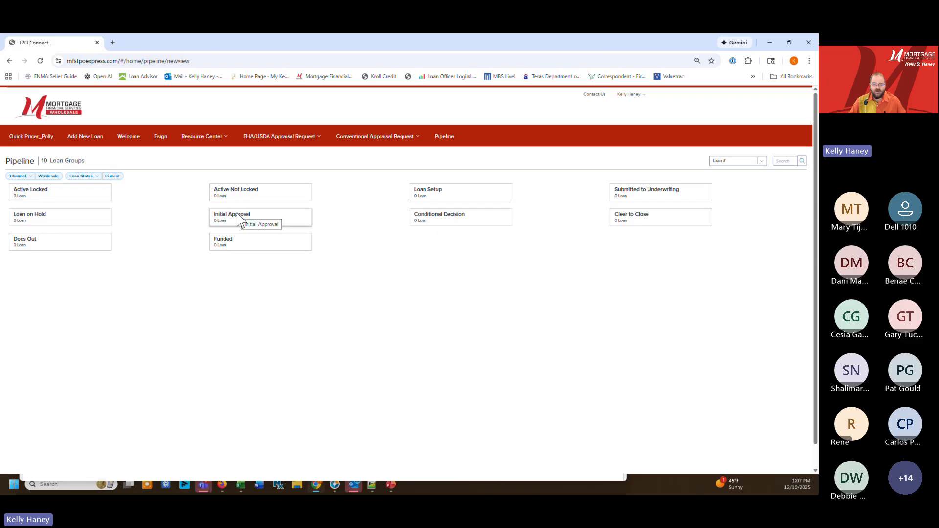
{"action": "left_click", "coordinate": [127, 137]}
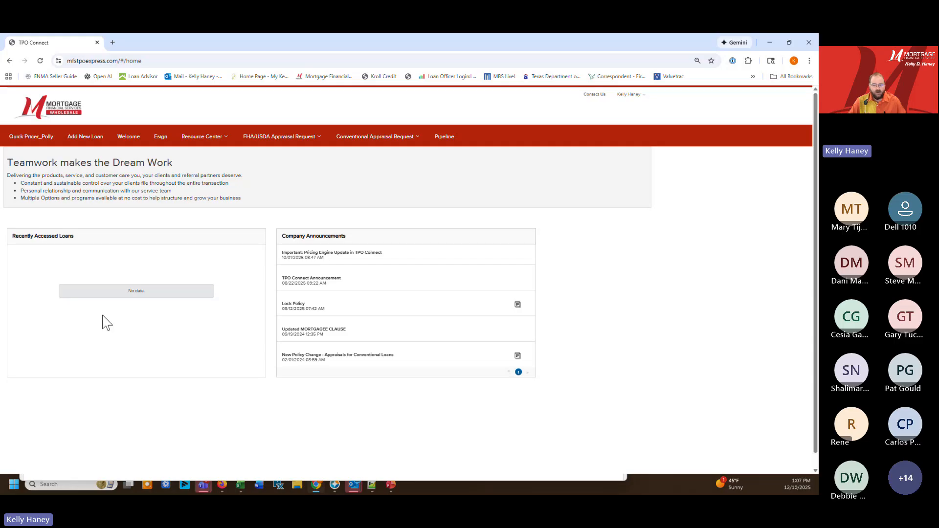
Start a Quick Pricer_Polly scenario with the Conventional loan type and the 30 Yr fixed program
{"action": "left_click", "coordinate": [38, 140]}
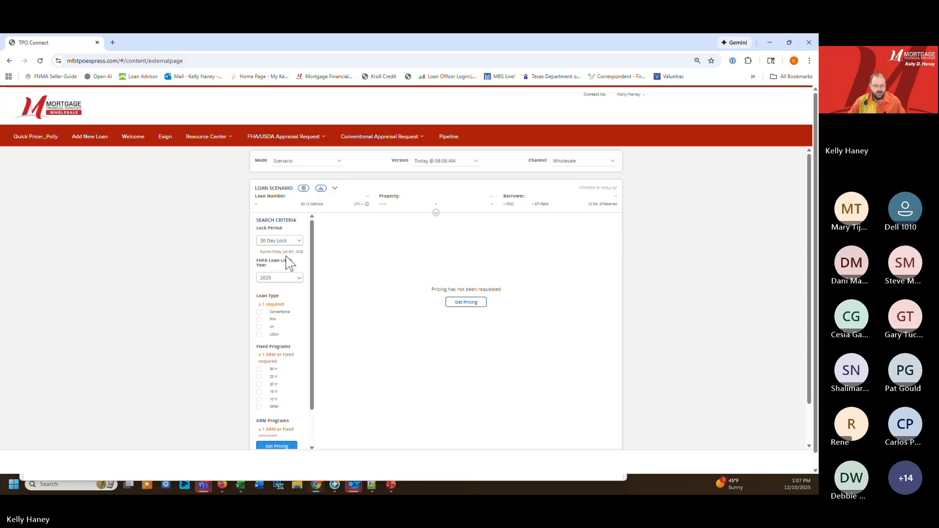
{"action": "left_click", "coordinate": [258, 312]}
{"action": "left_click", "coordinate": [260, 363]}
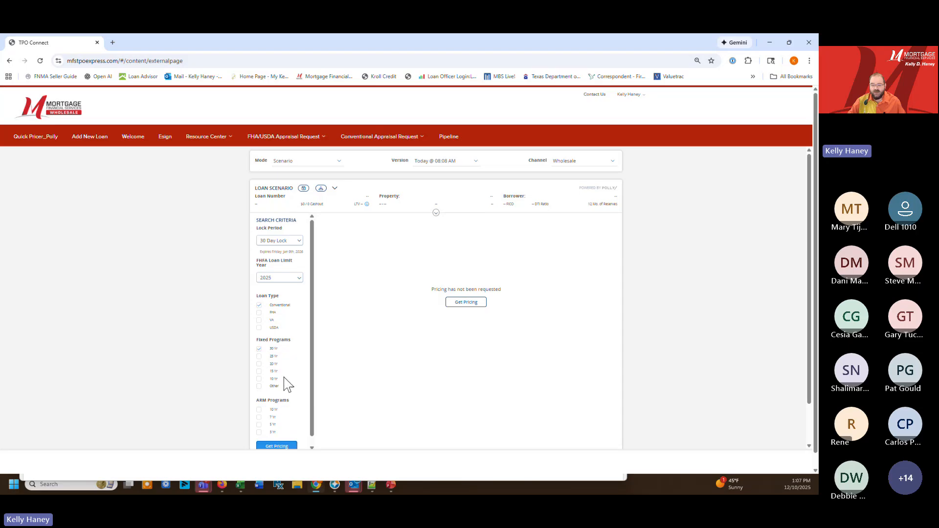
{"action": "scroll", "coordinate": [281, 389], "scroll_direction": "down", "scroll_amount": 1}
{"action": "scroll", "coordinate": [276, 389], "scroll_direction": "up", "scroll_amount": 1}
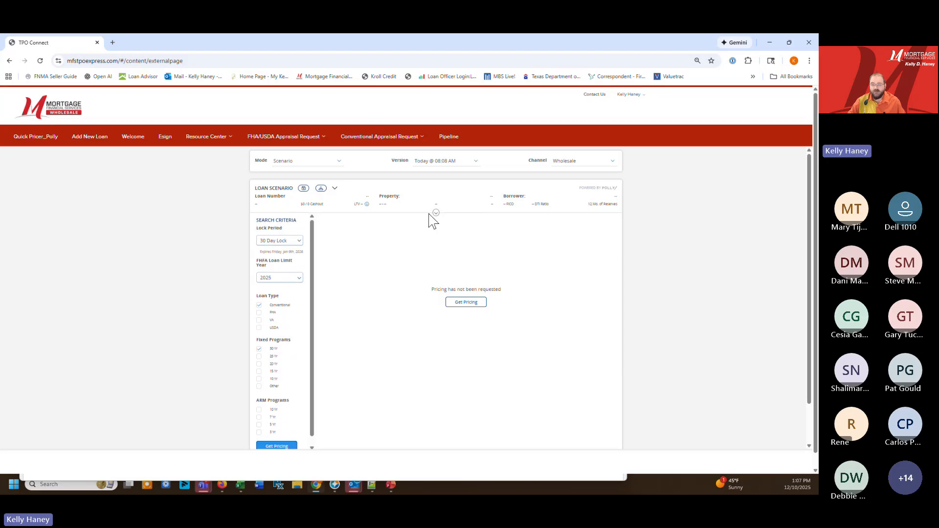
Expand the loan scenario details and enter a Purchase loan with a $450,000 purchase price and an LTV of 80
{"action": "left_click", "coordinate": [435, 214]}
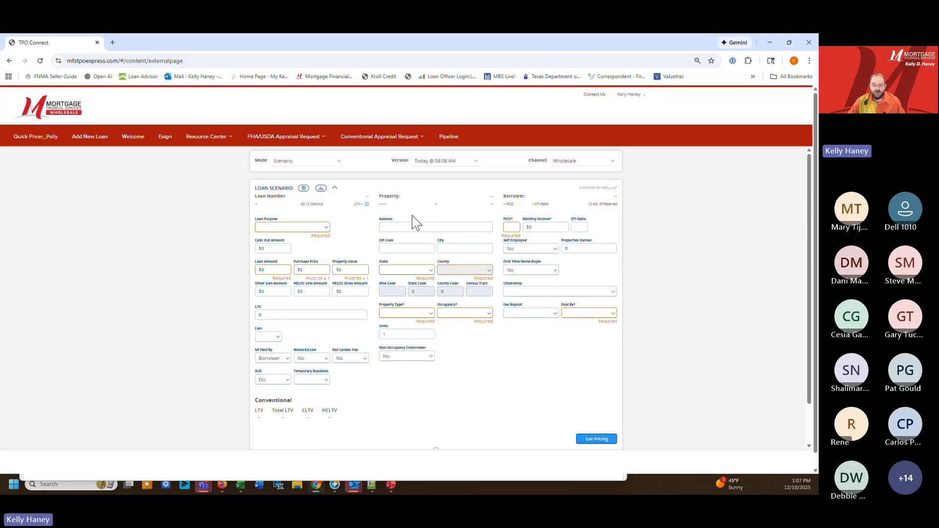
{"action": "left_click", "coordinate": [319, 229]}
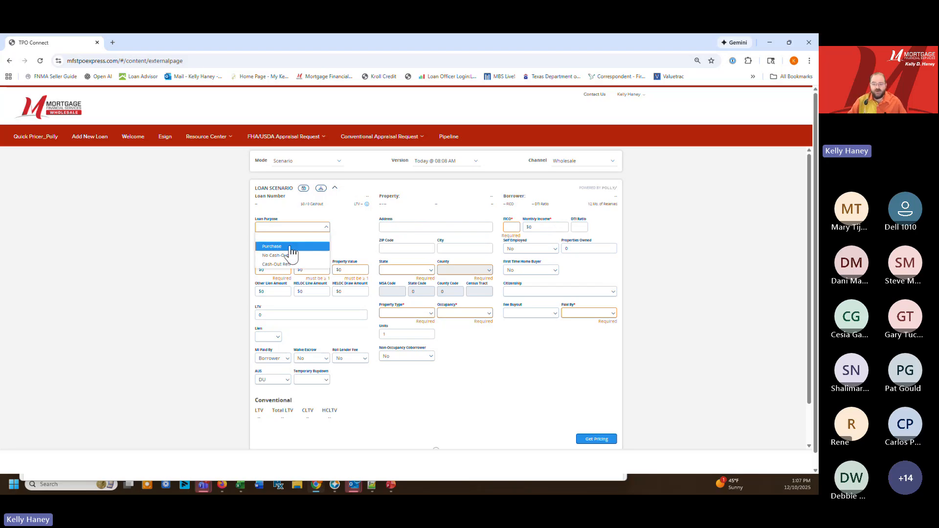
{"action": "left_click", "coordinate": [272, 246]}
{"action": "left_click", "coordinate": [310, 247]}
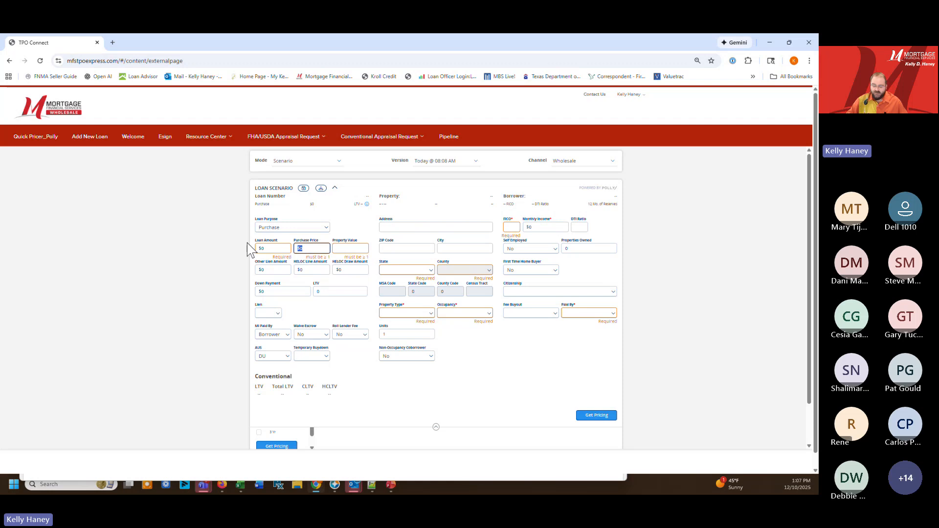
{"action": "type", "text": "450,000"}
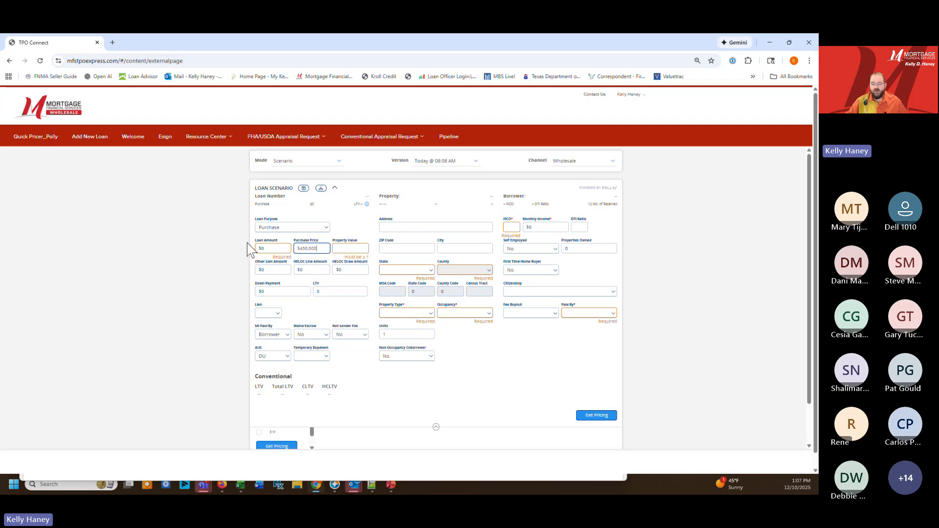
{"action": "key", "text": "Tab"}
{"action": "left_click", "coordinate": [316, 290]}
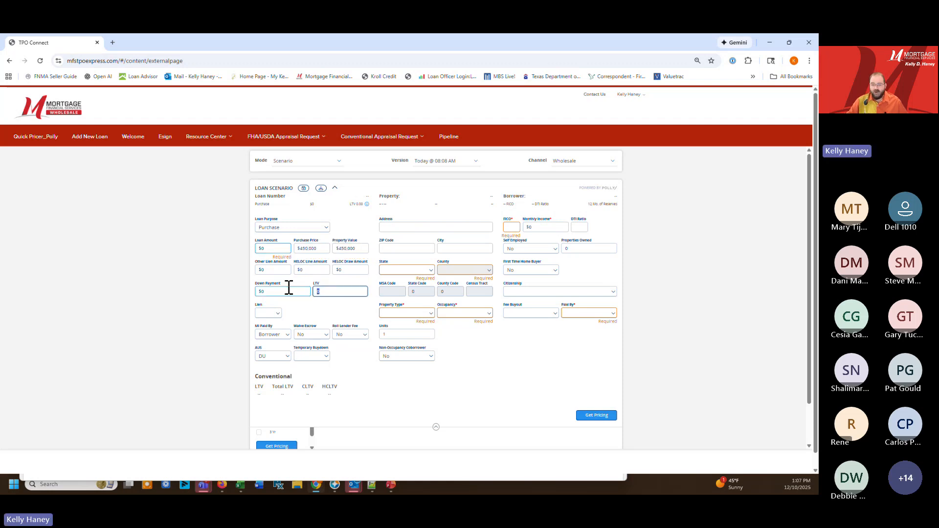
{"action": "type", "text": "80"}
{"action": "key", "text": "Tab"}
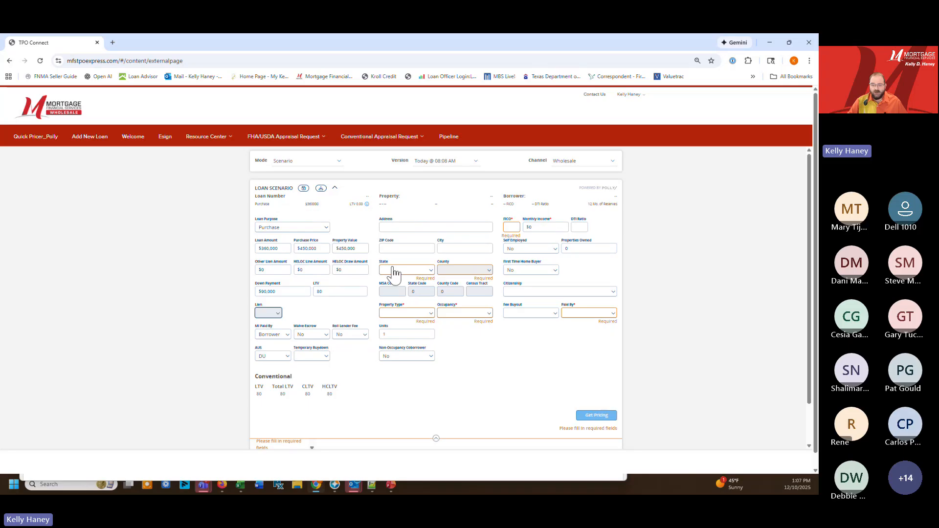
Set the property to Texas, Angelina county, with Single Family as property type and Primary occupancy
{"action": "left_click", "coordinate": [409, 269]}
{"action": "type", "text": "Te"}
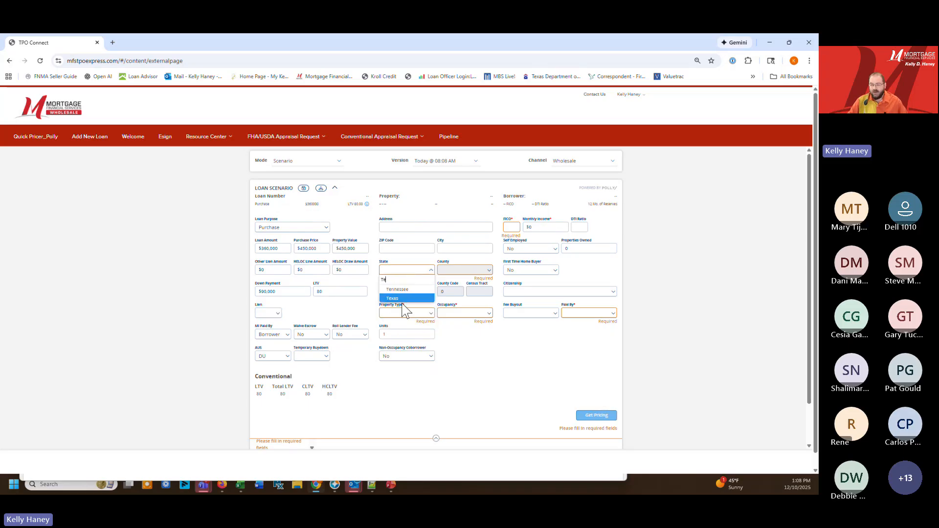
{"action": "left_click", "coordinate": [409, 298]}
{"action": "left_click", "coordinate": [462, 270]}
{"action": "left_click", "coordinate": [452, 306]}
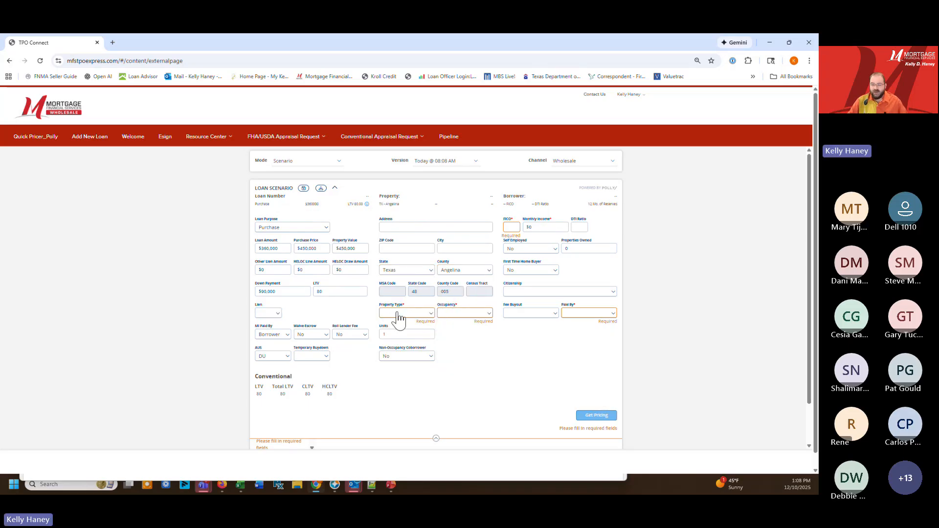
{"action": "left_click", "coordinate": [400, 313]}
{"action": "left_click", "coordinate": [408, 334]}
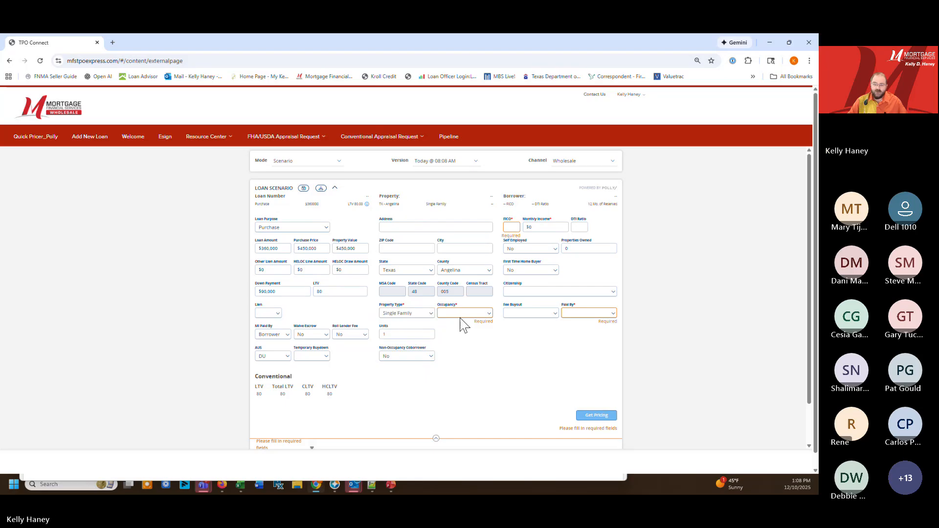
{"action": "left_click", "coordinate": [462, 313]}
{"action": "left_click", "coordinate": [463, 323]}
Enter a borrower FICO score of 800 and a monthly income of $96,000
{"action": "left_click", "coordinate": [514, 227]}
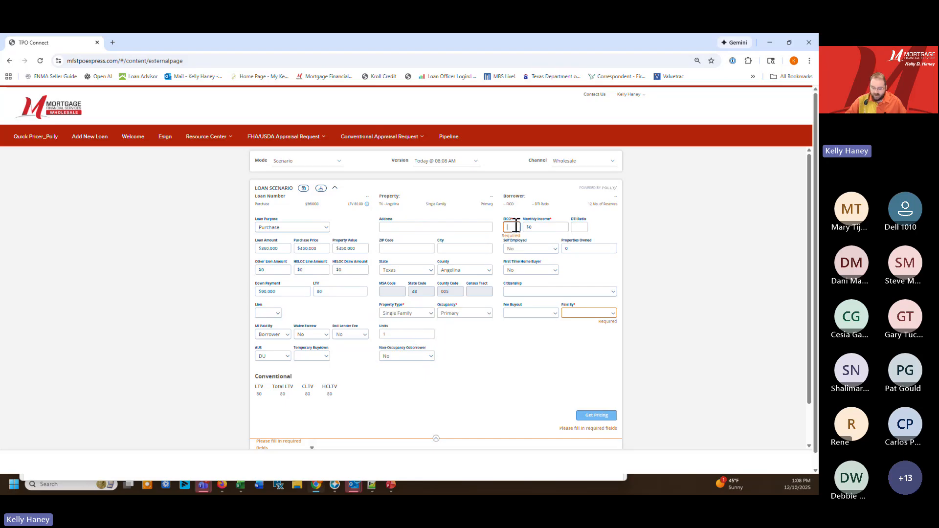
{"action": "type", "text": "800"}
{"action": "key", "text": "Tab"}
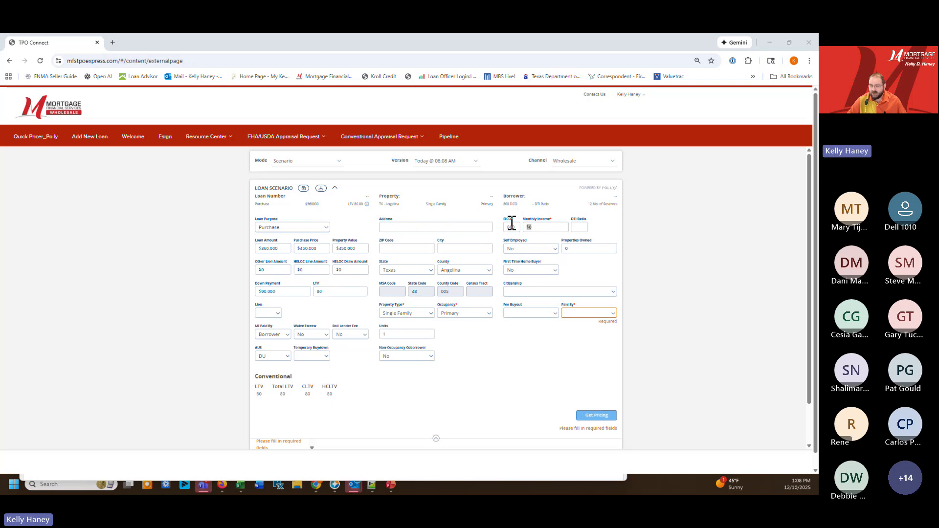
{"action": "left_click_drag", "start_coordinate": [555, 226], "coordinate": [493, 227]}
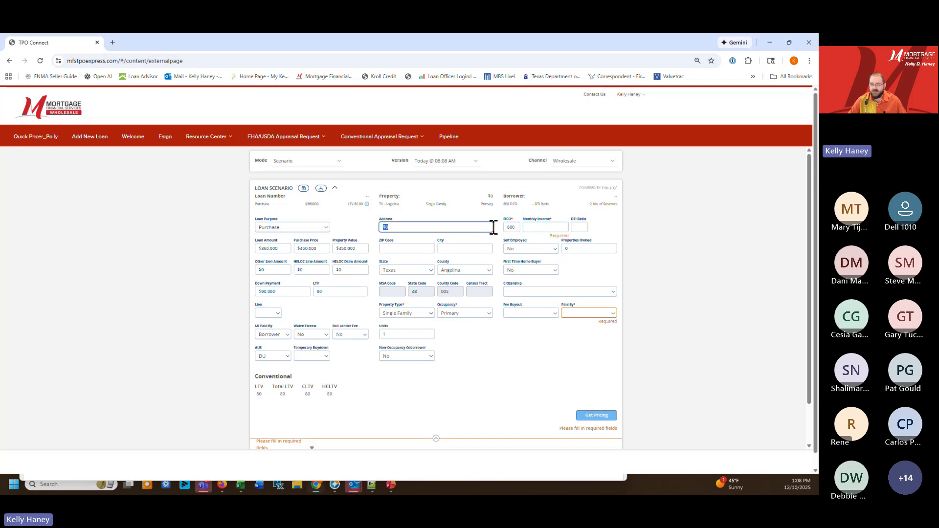
{"action": "left_click", "coordinate": [535, 227]}
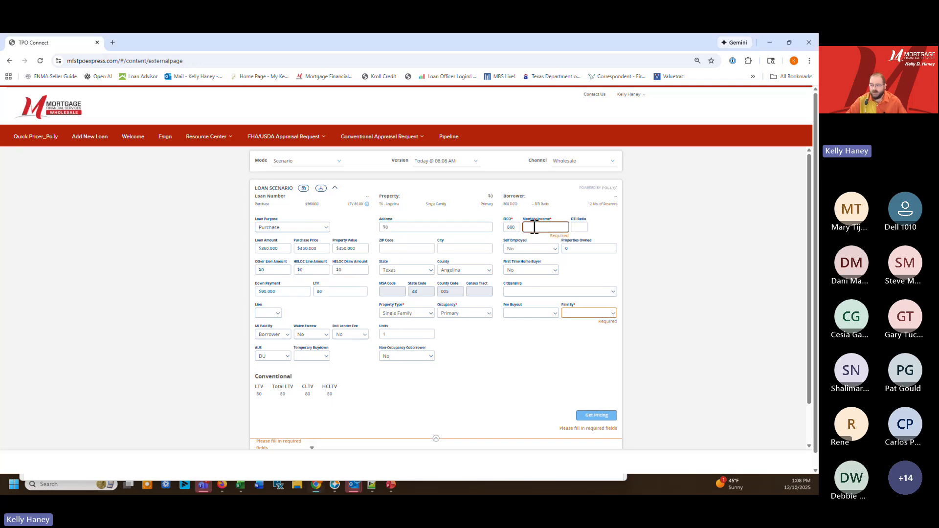
{"action": "type", "text": "60"}
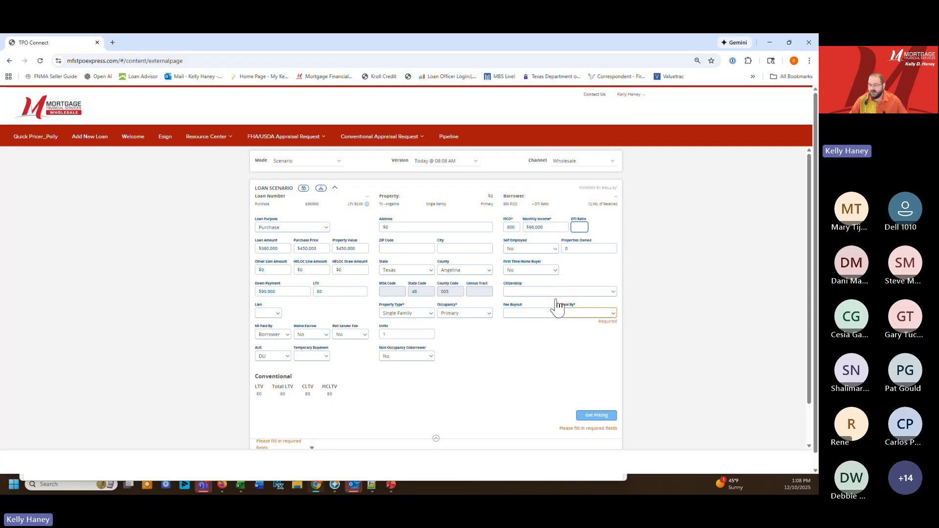
Set Paid By to Lender and Fee Buyout to Yes, and request pricing for the scenario
{"action": "left_click", "coordinate": [589, 313]}
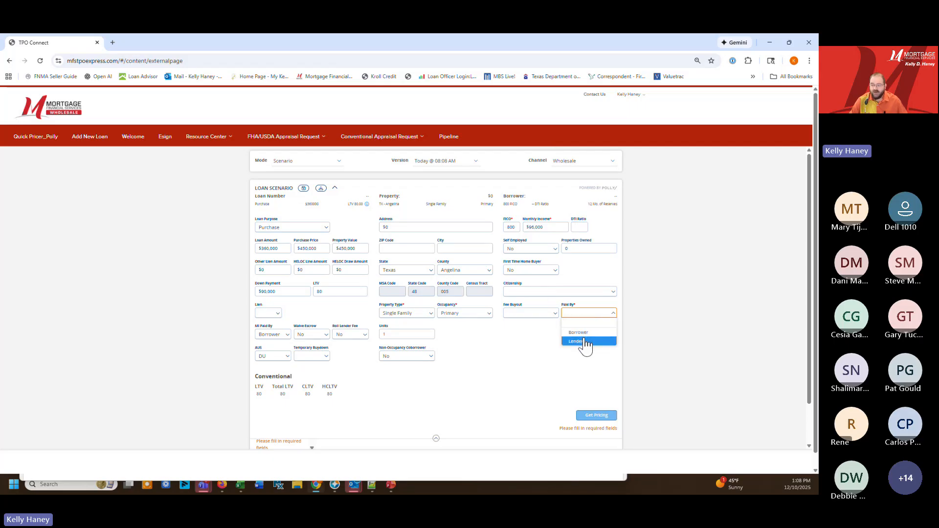
{"action": "left_click", "coordinate": [585, 341]}
{"action": "left_click", "coordinate": [551, 314]}
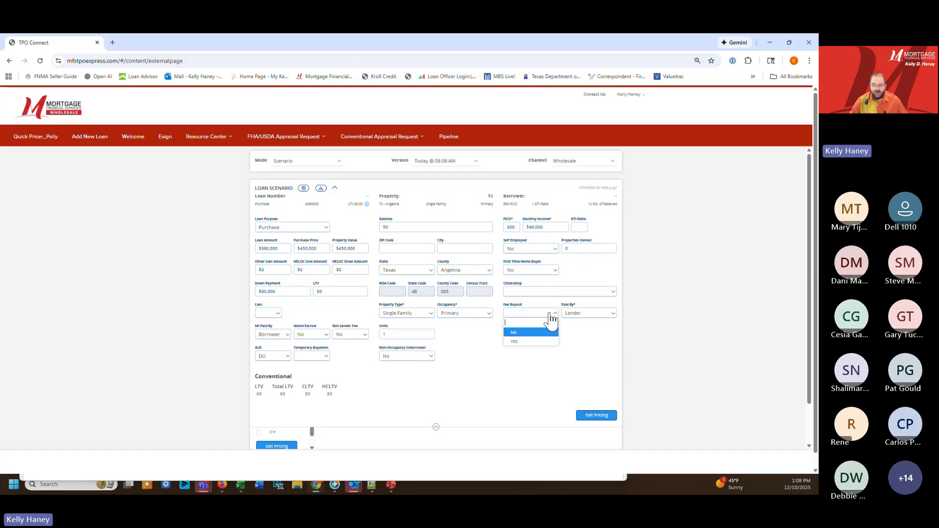
{"action": "left_click", "coordinate": [538, 342]}
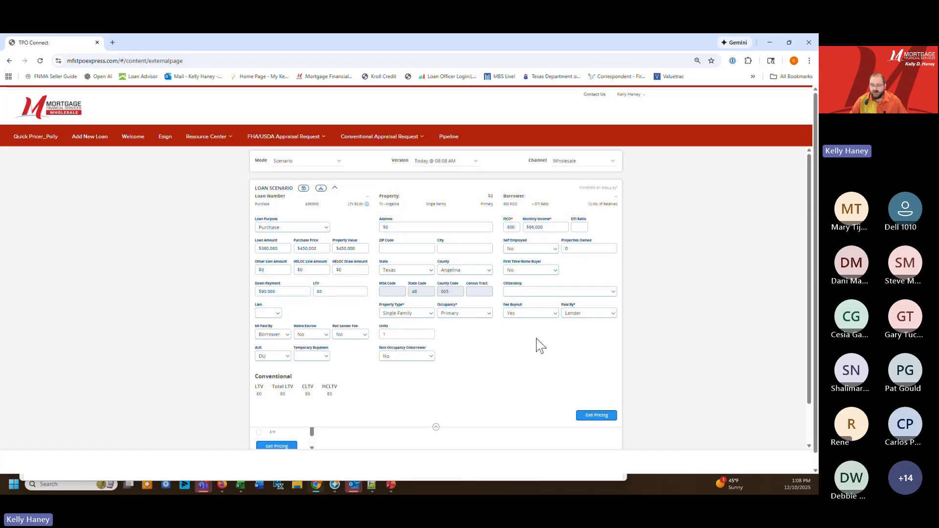
{"action": "left_click", "coordinate": [598, 415]}
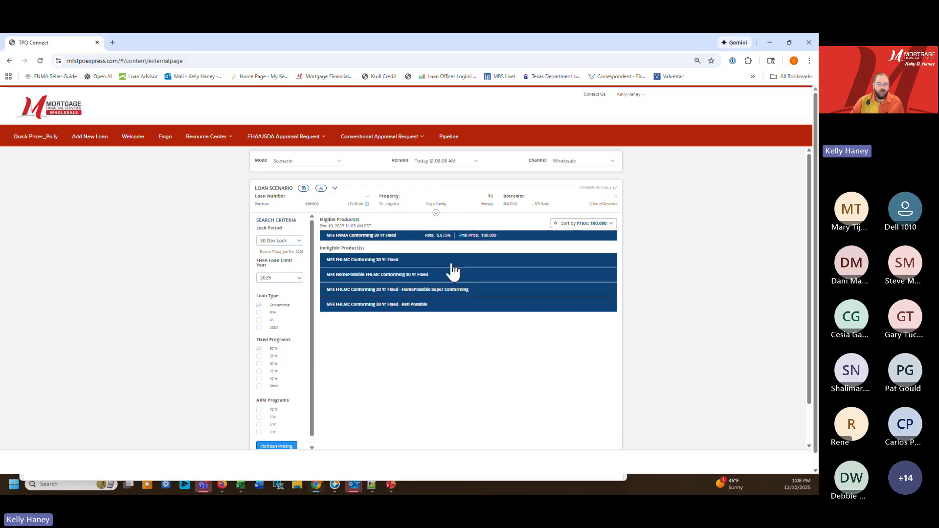
Start adding a new loan and assign the company's listed contact as its Loan Officer
{"action": "left_click", "coordinate": [143, 142]}
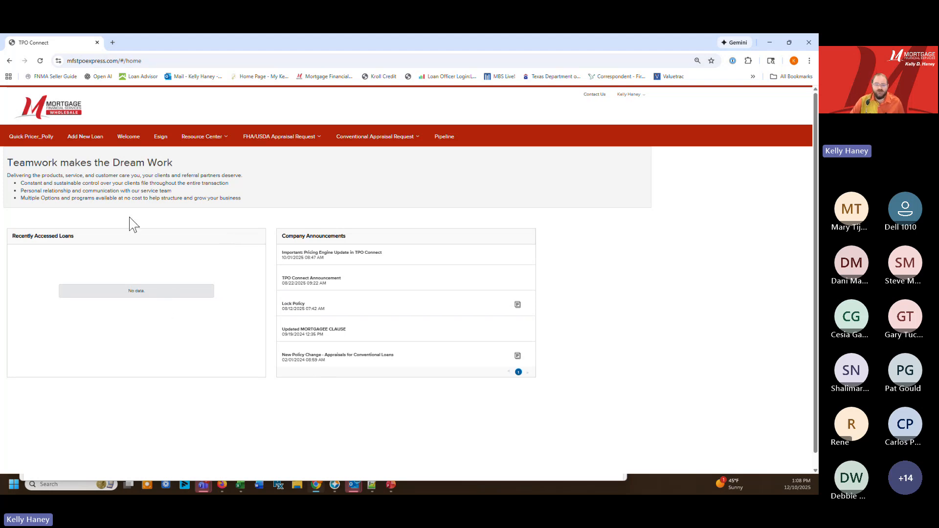
{"action": "left_click", "coordinate": [83, 142]}
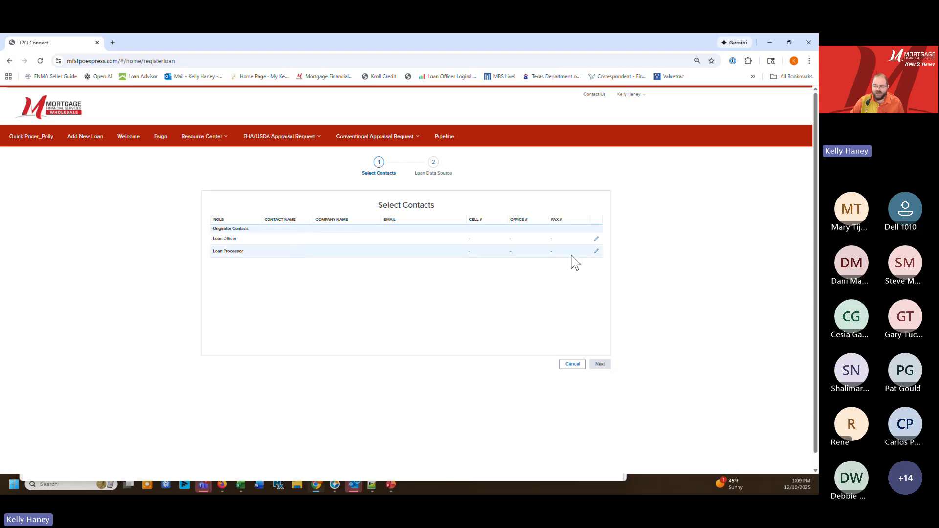
{"action": "left_click", "coordinate": [596, 239]}
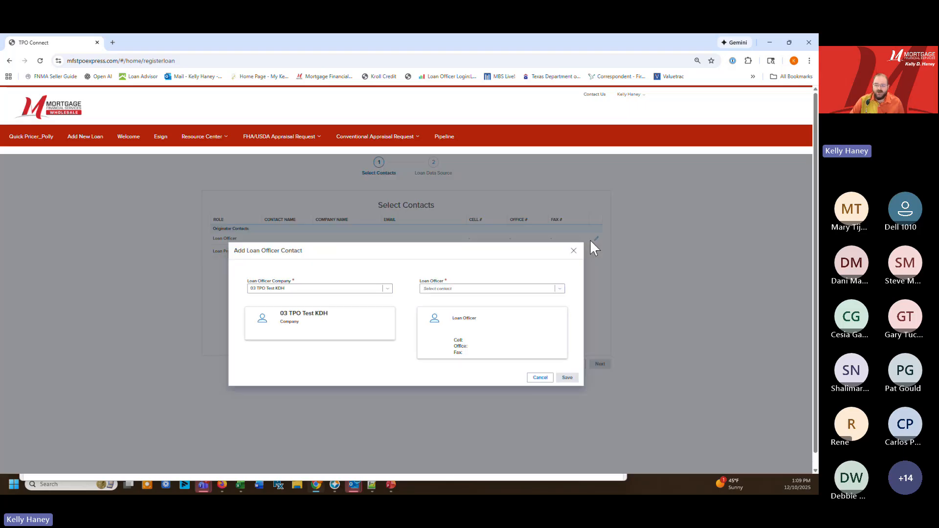
{"action": "left_click", "coordinate": [531, 289]}
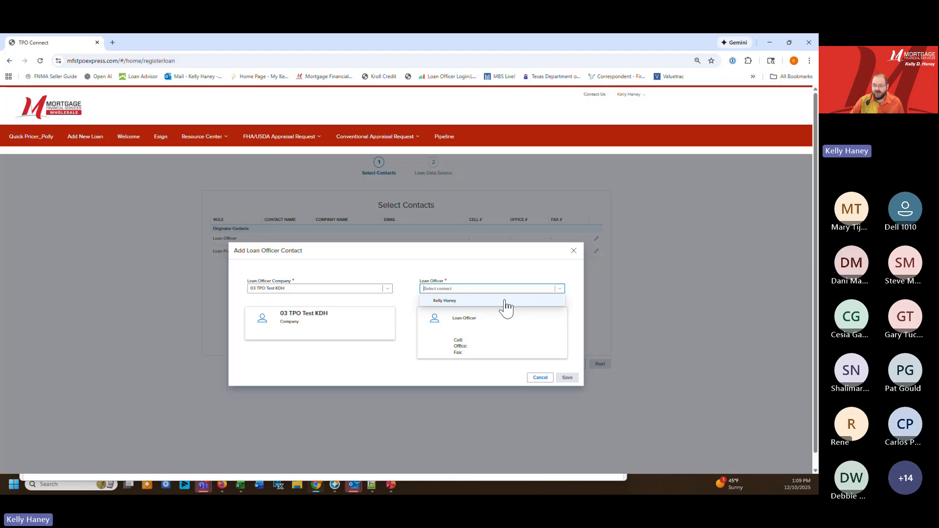
{"action": "left_click", "coordinate": [454, 307]}
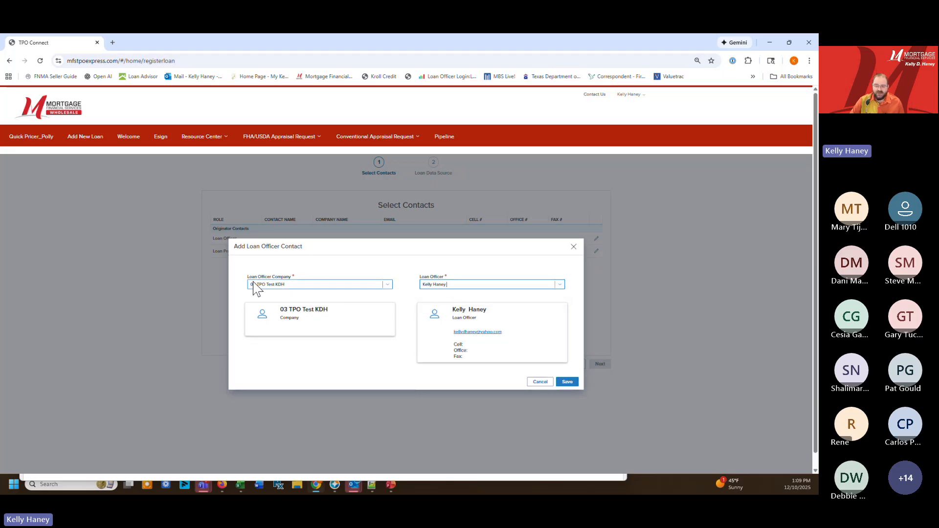
{"action": "left_click", "coordinate": [567, 382]}
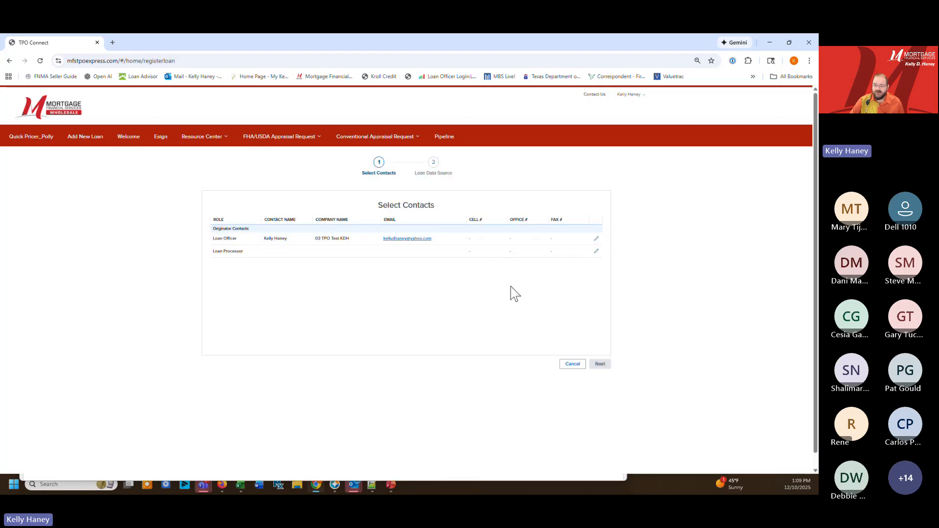
Assign the same listed contact as Loan Processor and continue to the loan data source
{"action": "left_click", "coordinate": [596, 252]}
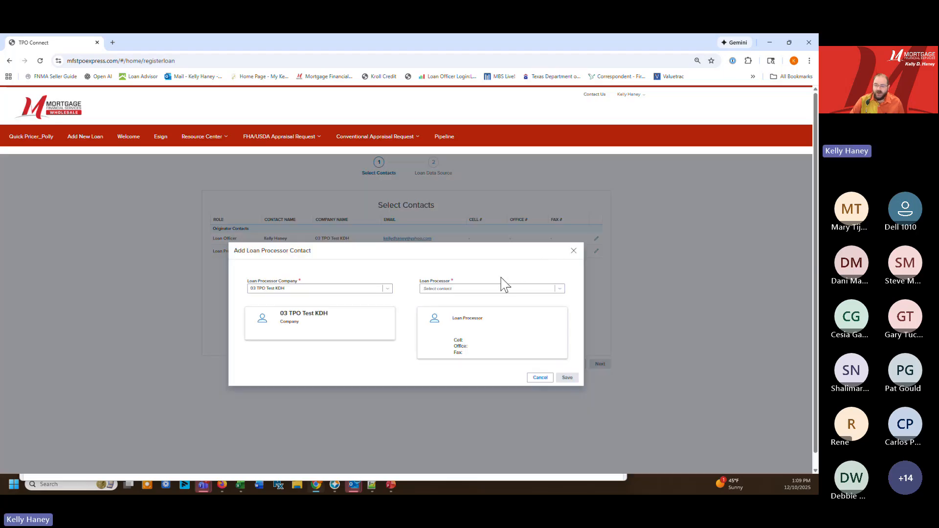
{"action": "left_click", "coordinate": [526, 289]}
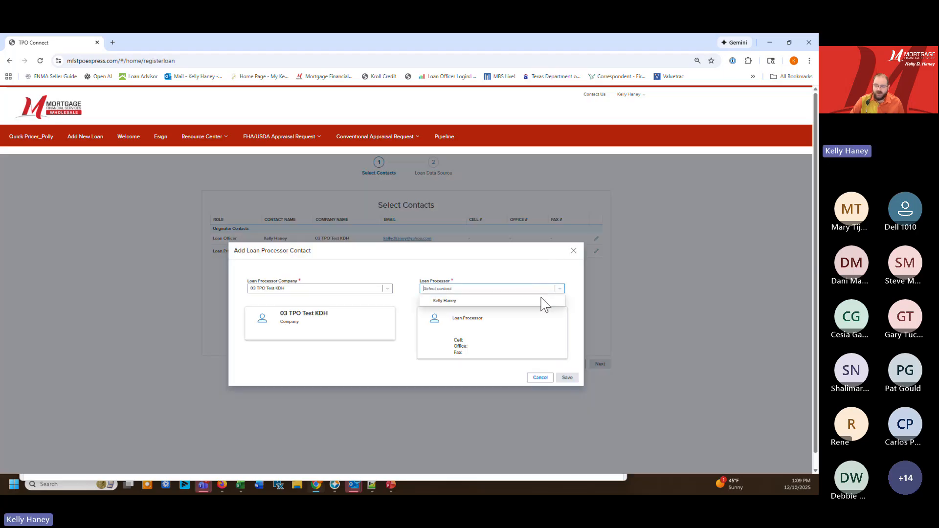
{"action": "left_click", "coordinate": [507, 302]}
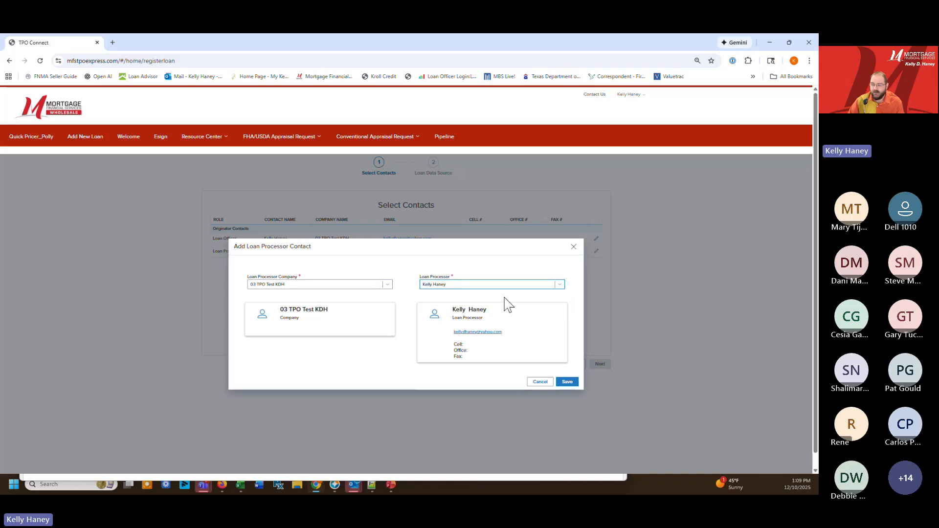
{"action": "left_click", "coordinate": [567, 378]}
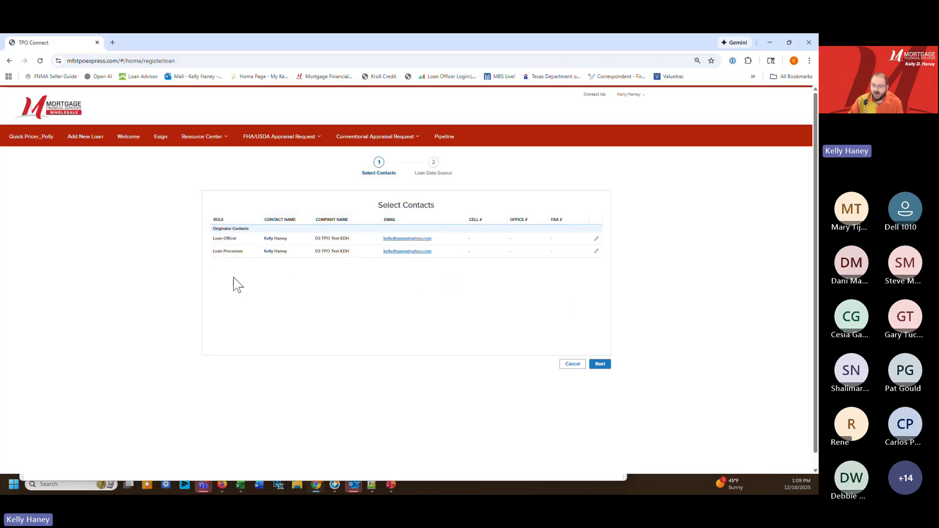
{"action": "left_click", "coordinate": [600, 364]}
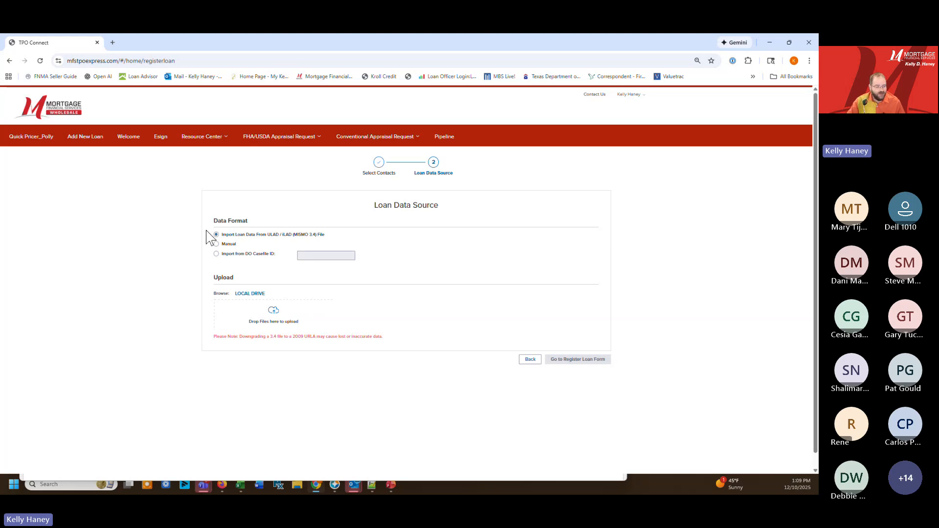
Review the Manual and DO Casefile ID data formats and switch back to the ULAD / iLAD (MISMO 3.4) file import
{"action": "left_click", "coordinate": [233, 247]}
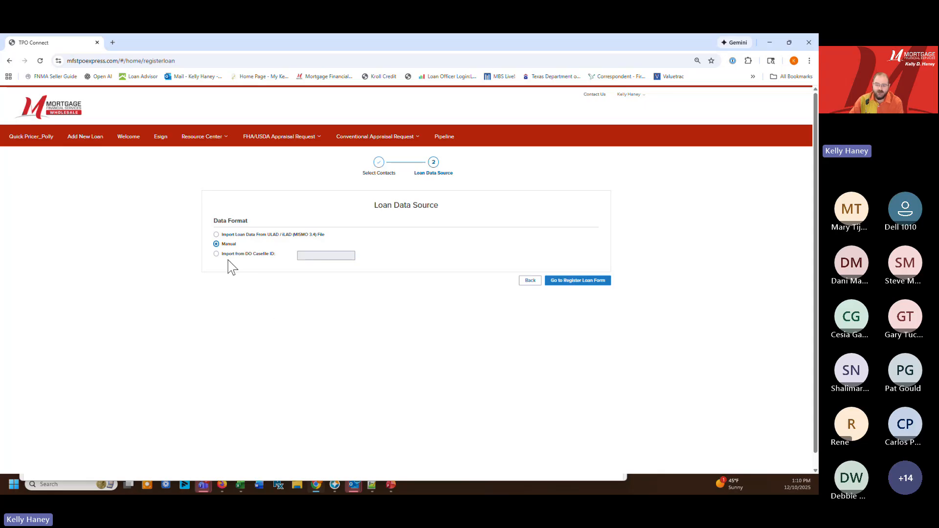
{"action": "left_click", "coordinate": [228, 259]}
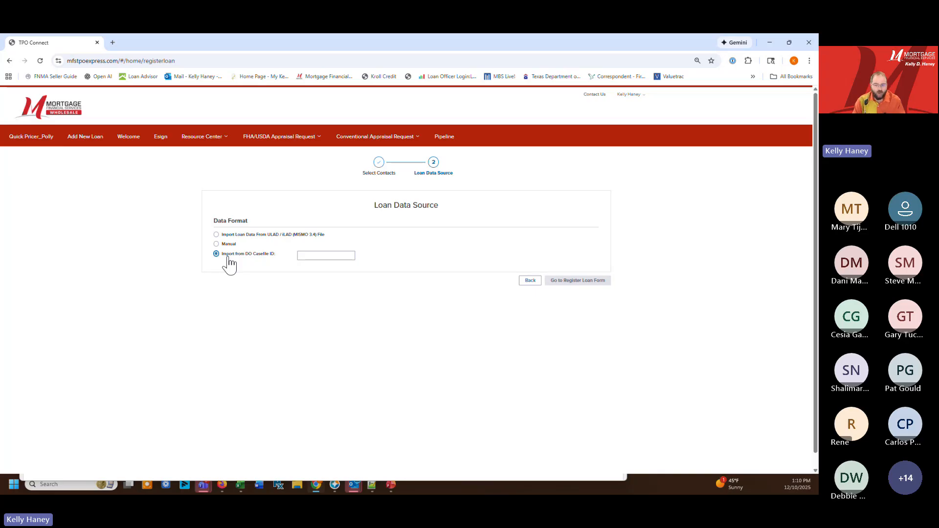
{"action": "left_click", "coordinate": [216, 235]}
Upload DI-C01_DU Spec 1.8.5_Fixed Primary Attchd from FNMA Test XML > Updated XML Files and proceed to the loan registration form
{"action": "left_click", "coordinate": [250, 294]}
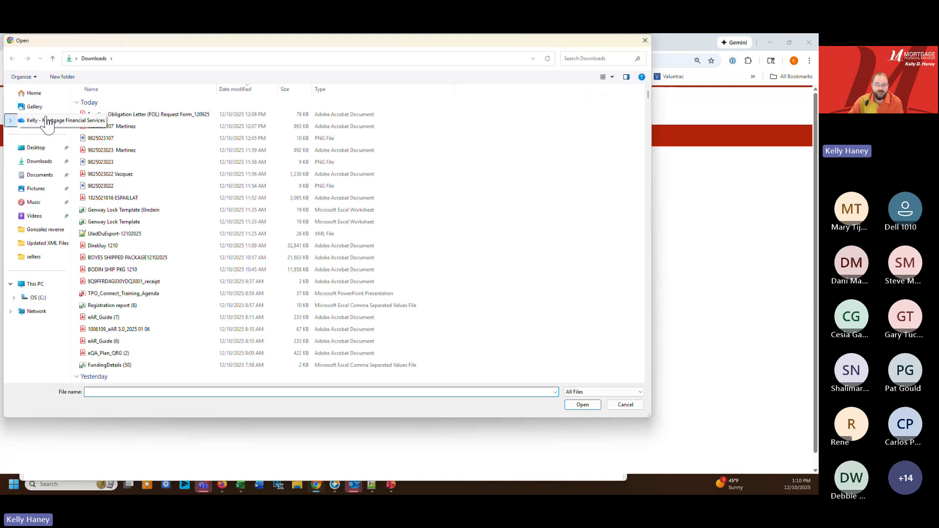
{"action": "left_click", "coordinate": [46, 120]}
{"action": "left_click", "coordinate": [113, 148]}
{"action": "type", "text": "fn"}
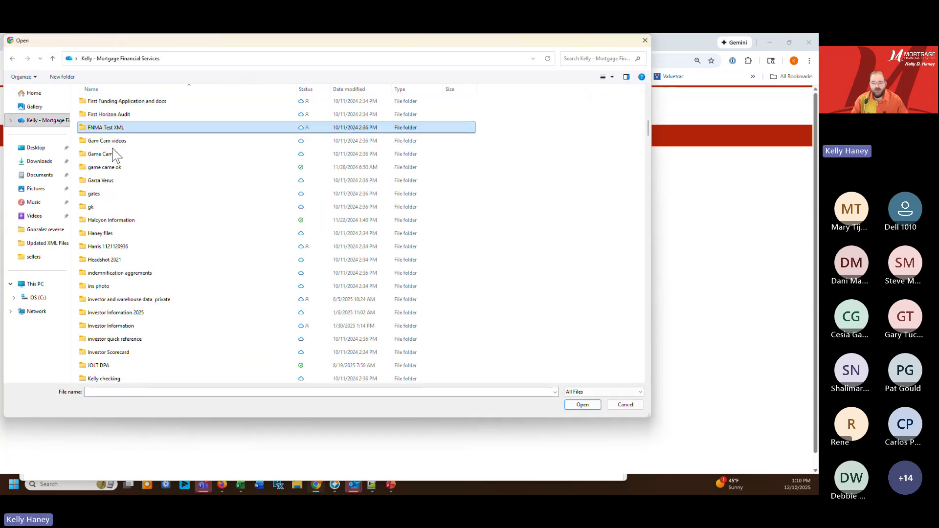
{"action": "double_click", "coordinate": [118, 128]}
{"action": "double_click", "coordinate": [118, 129]}
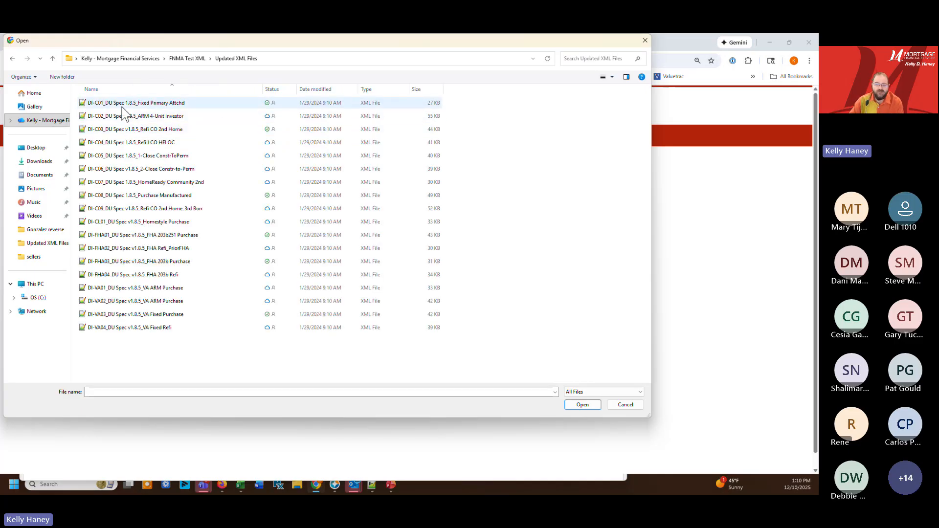
{"action": "double_click", "coordinate": [125, 105]}
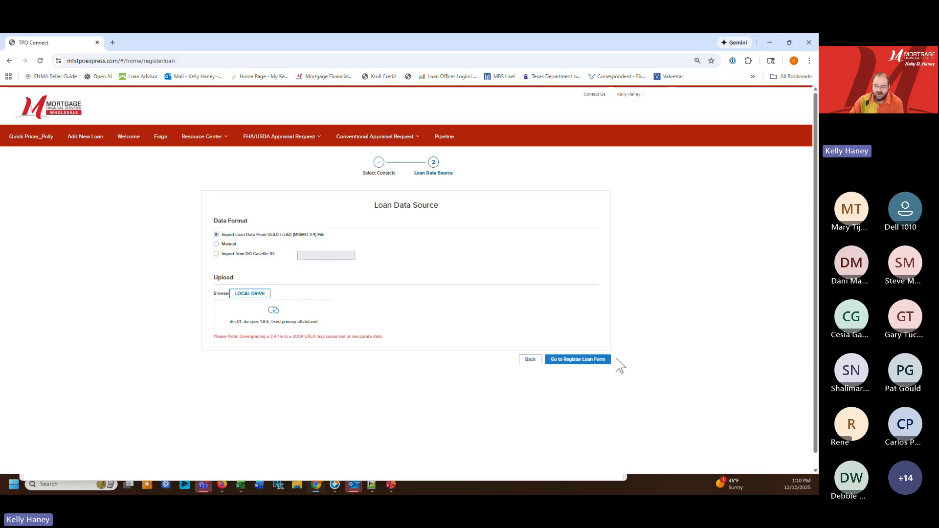
{"action": "left_click", "coordinate": [574, 362]}
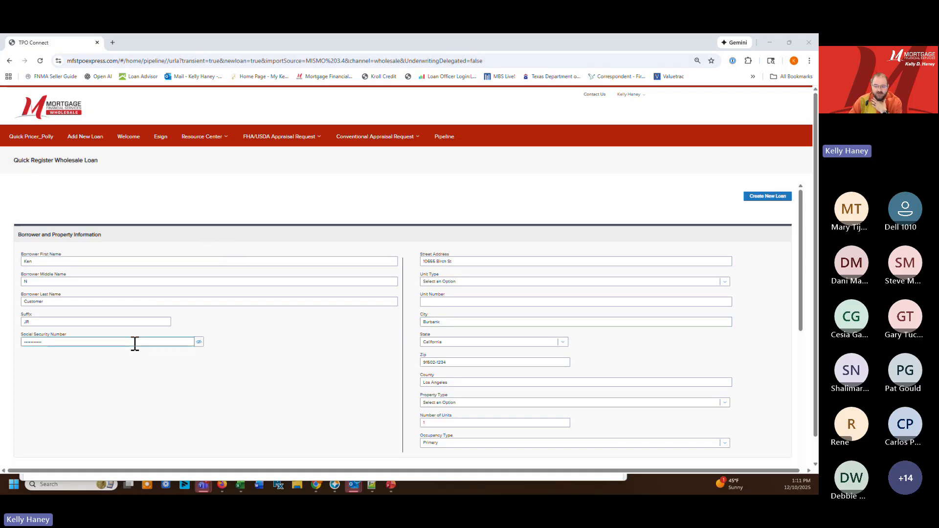
Reveal the borrower's Social Security number to check it, and mask it again
{"action": "left_click", "coordinate": [199, 342]}
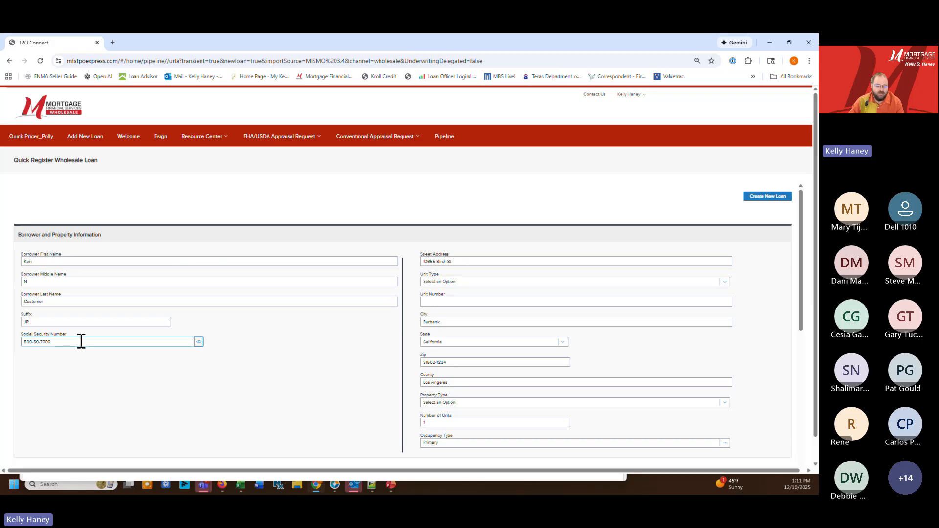
{"action": "left_click", "coordinate": [199, 343]}
{"action": "left_click", "coordinate": [199, 342]}
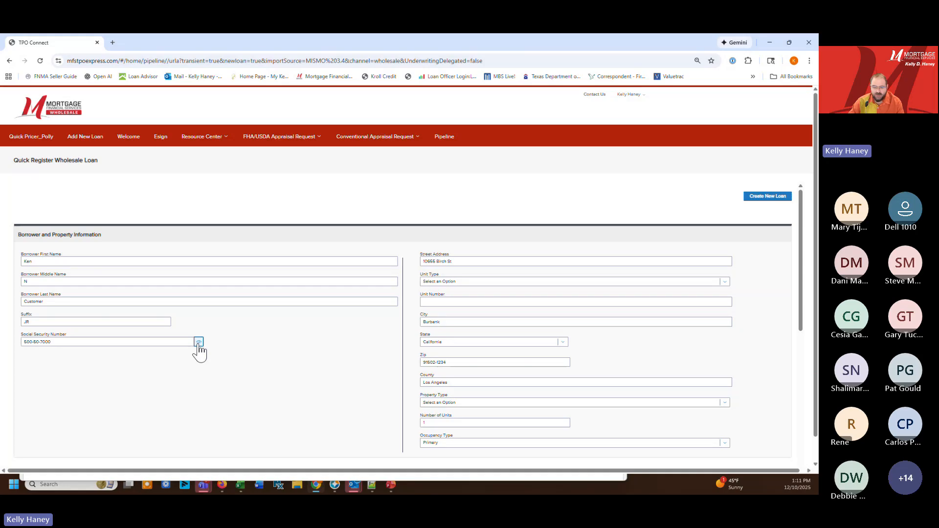
{"action": "left_click", "coordinate": [198, 342]}
{"action": "triple_click", "coordinate": [469, 366]}
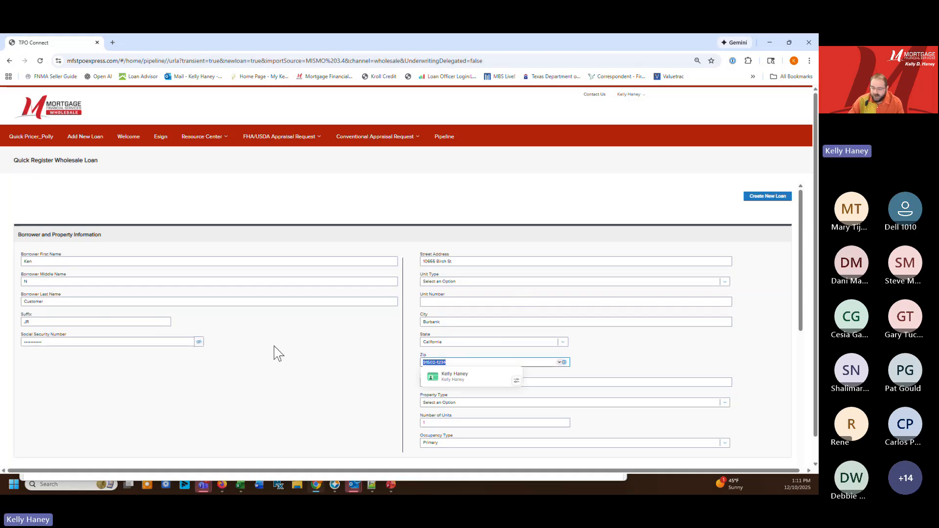
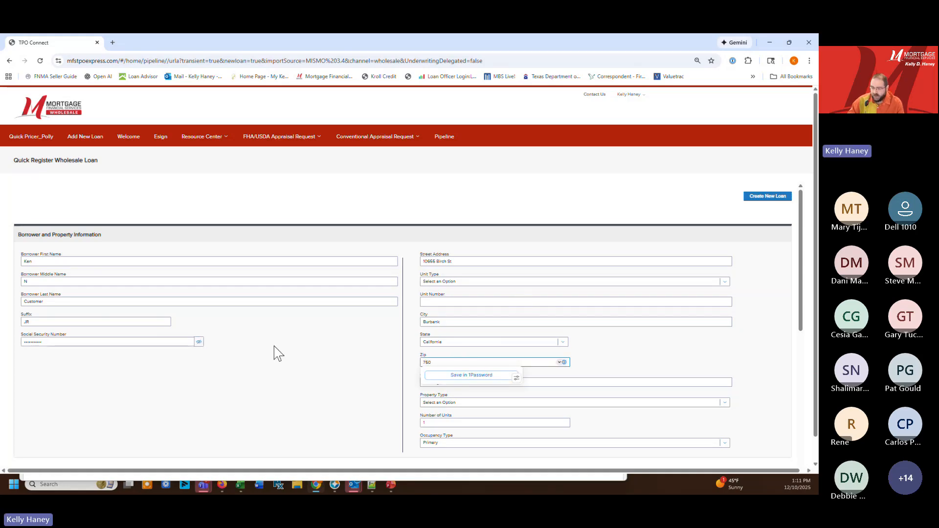
{"action": "key", "text": "Tab"}
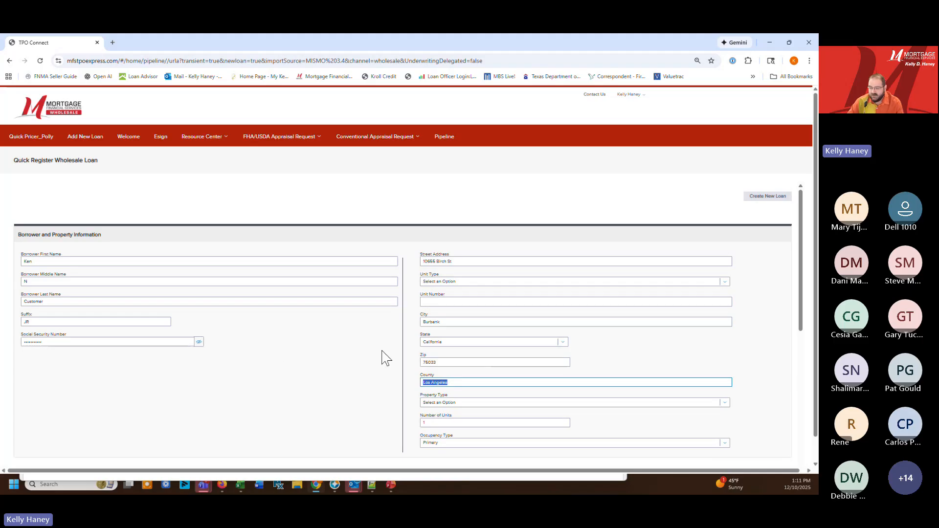
Set the property's ZIP code to 75056 and choose The Colony in Denton county, TX, as its city
{"action": "double_click", "coordinate": [446, 362]}
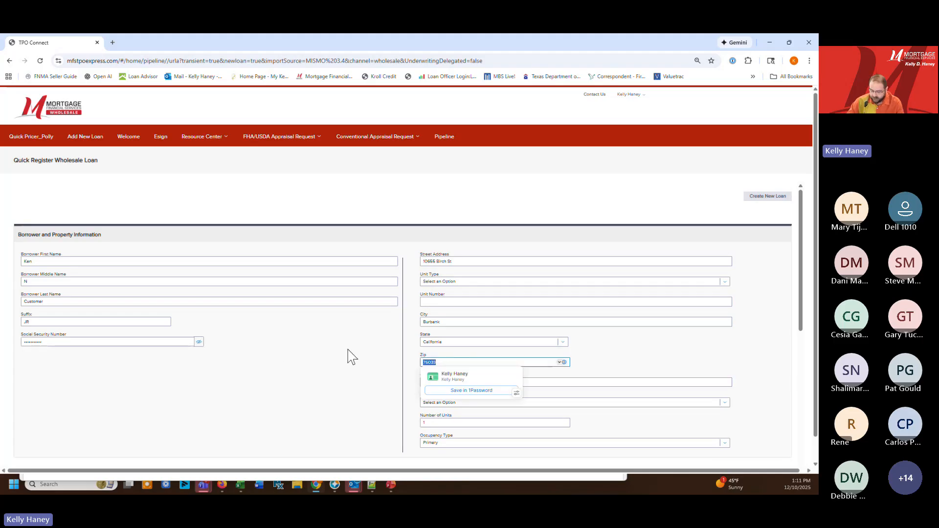
{"action": "key", "text": "Escape"}
{"action": "key", "text": "Tab"}
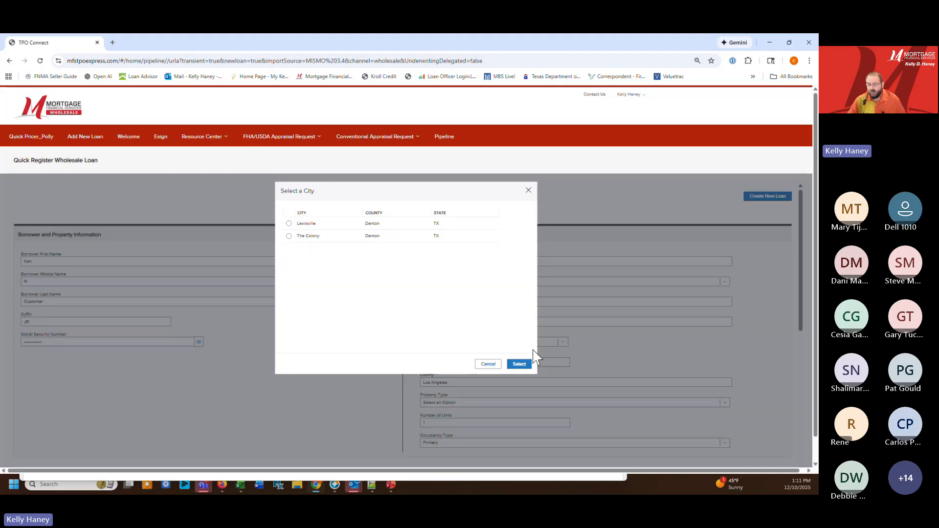
{"action": "left_click", "coordinate": [350, 236]}
{"action": "left_click", "coordinate": [519, 364]}
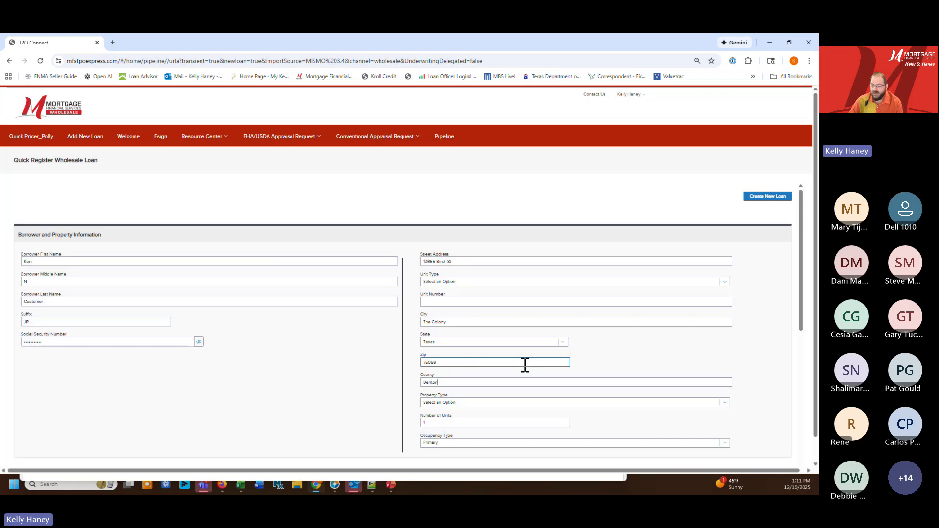
Set the property type to Detached in the borrower and property information
{"action": "scroll", "coordinate": [411, 305], "scroll_direction": "down", "scroll_amount": 1}
{"action": "left_click", "coordinate": [474, 258]}
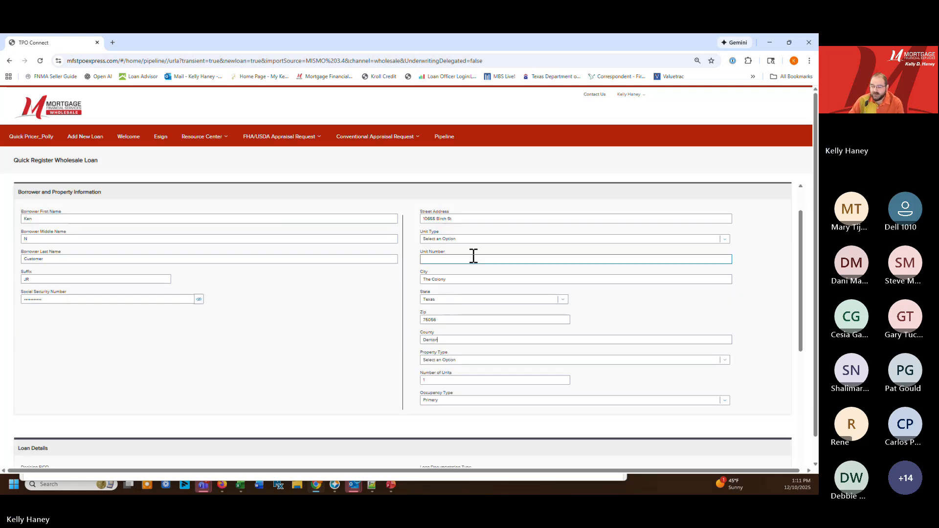
{"action": "left_click", "coordinate": [456, 363]}
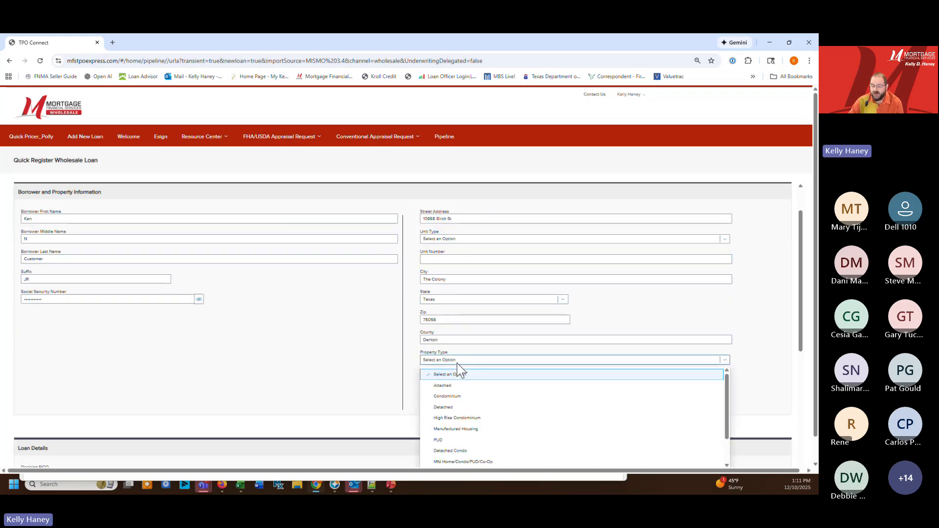
{"action": "left_click", "coordinate": [459, 407]}
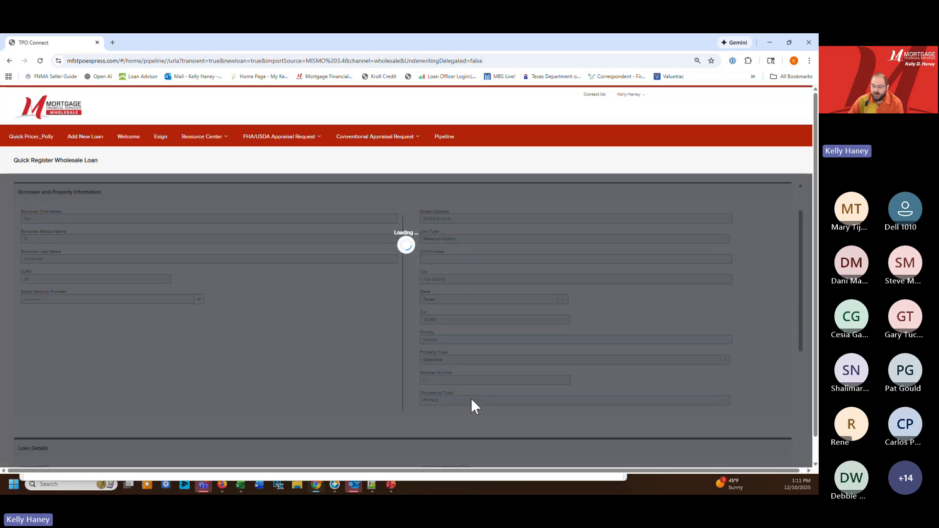
Check the imported loan details and the available loan documentation types, and create the new loan
{"action": "scroll", "coordinate": [401, 387], "scroll_direction": "down", "scroll_amount": 3}
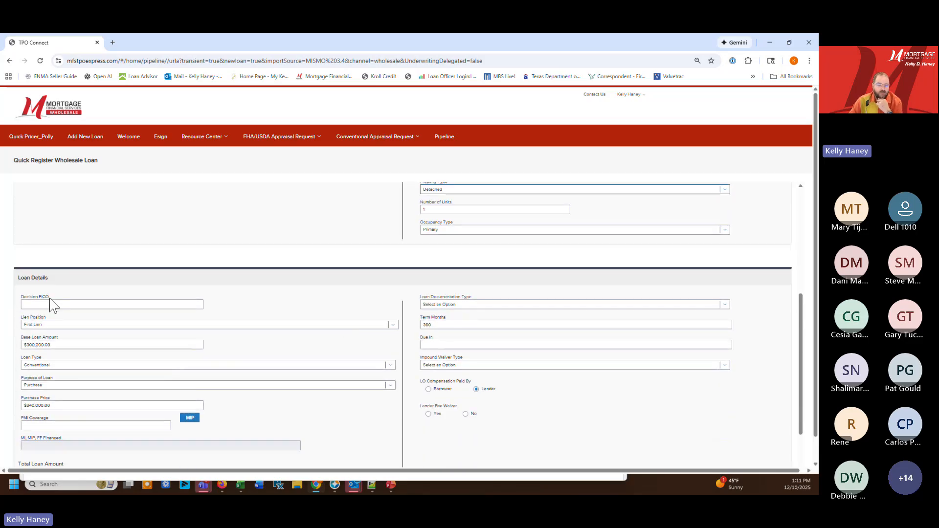
{"action": "left_click", "coordinate": [52, 303]}
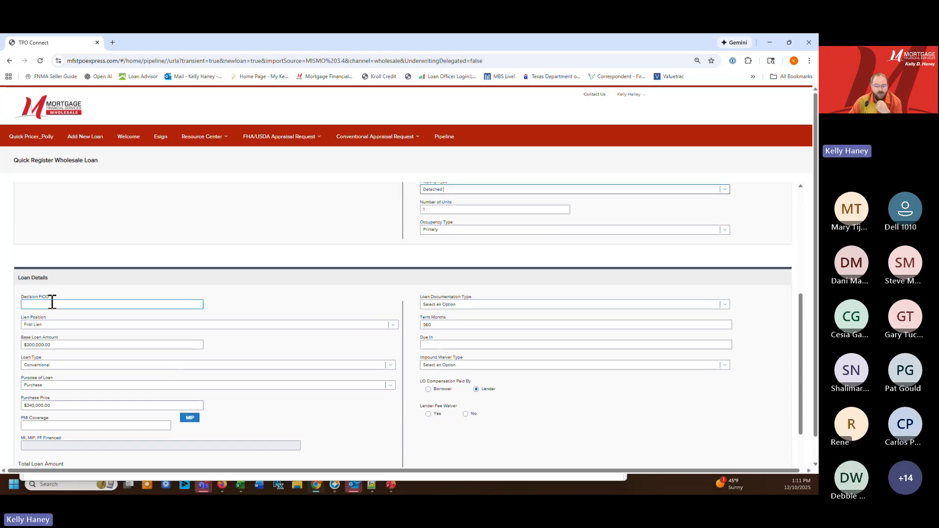
{"action": "left_click", "coordinate": [471, 304]}
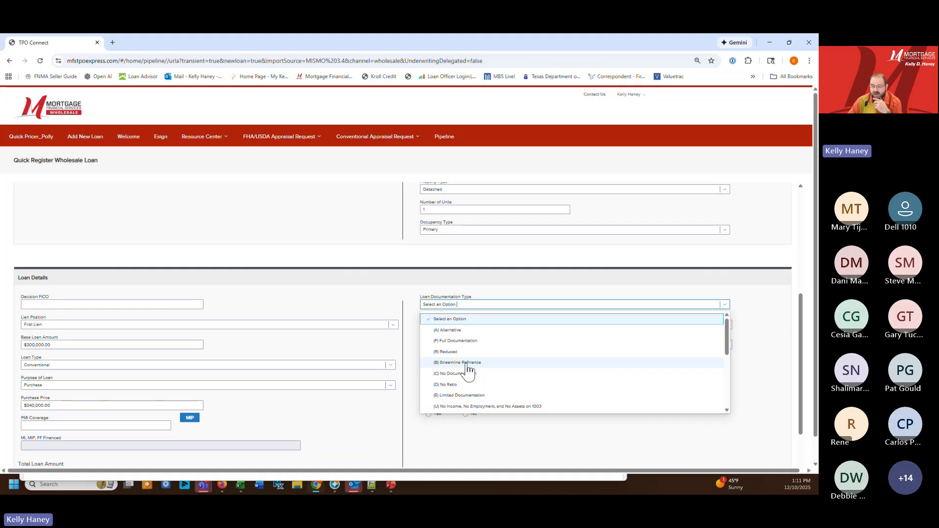
{"action": "left_click", "coordinate": [410, 386]}
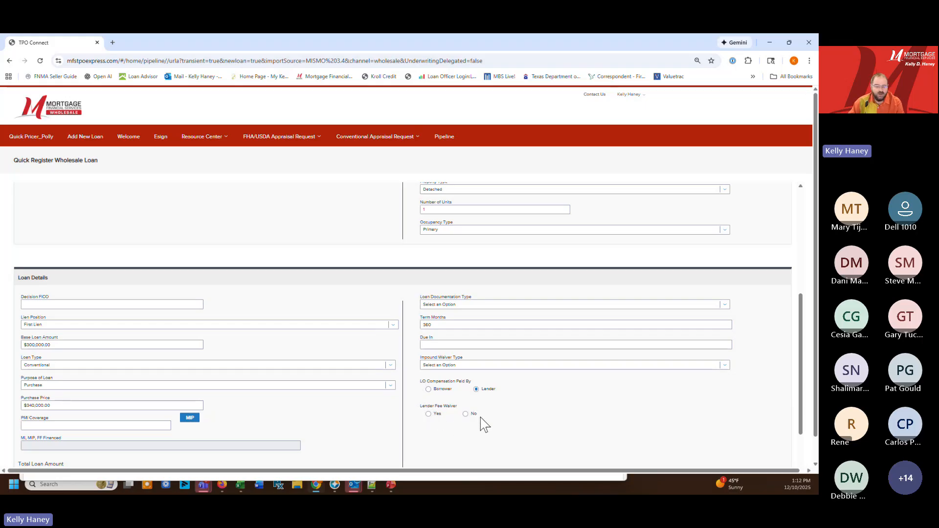
{"action": "scroll", "coordinate": [474, 419], "scroll_direction": "down", "scroll_amount": 2}
{"action": "scroll", "coordinate": [452, 349], "scroll_direction": "down", "scroll_amount": 1}
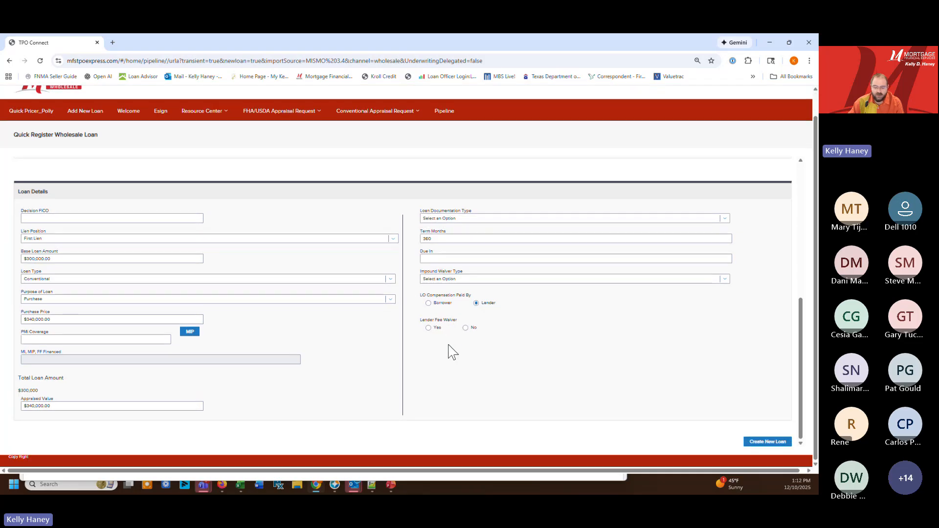
{"action": "left_click", "coordinate": [757, 444]}
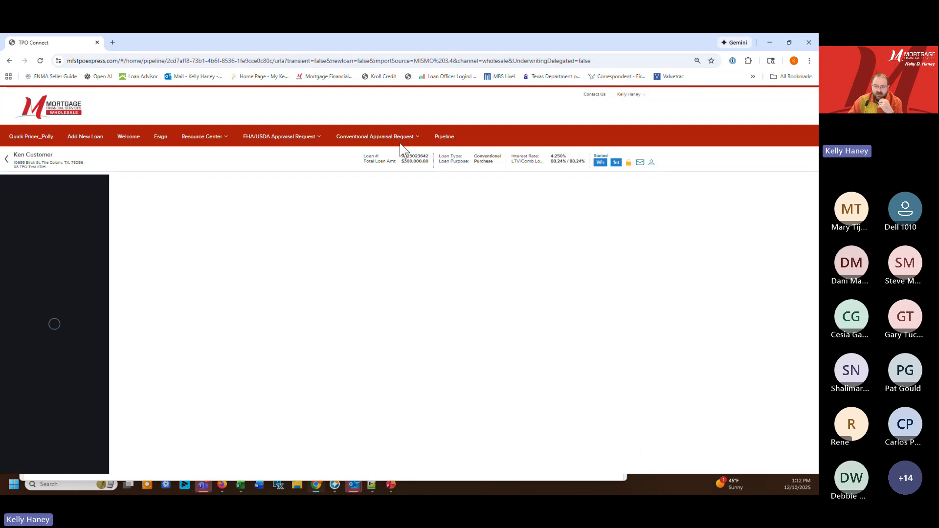
Highlight the new loan's number and open the Additional Information page of the URLA 2020
{"action": "double_click", "coordinate": [406, 156]}
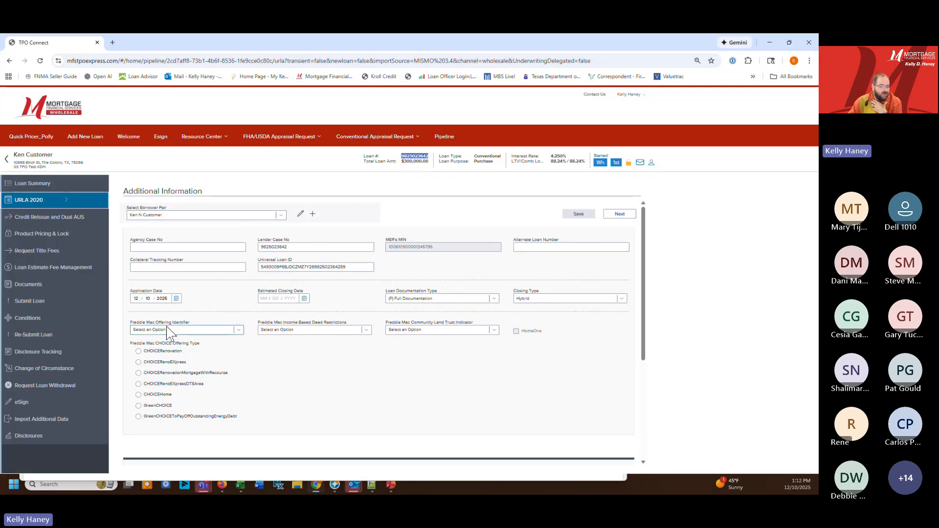
{"action": "left_click", "coordinate": [145, 240]}
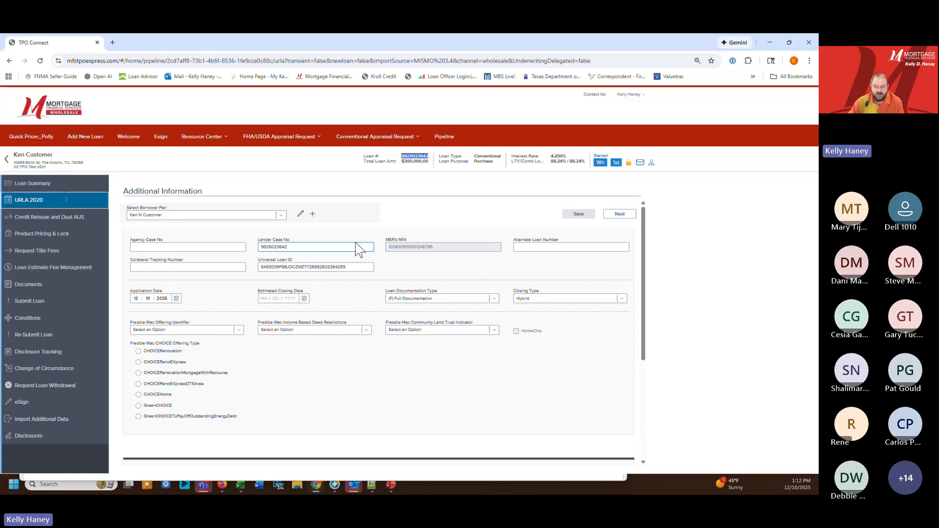
{"action": "left_click", "coordinate": [68, 201]}
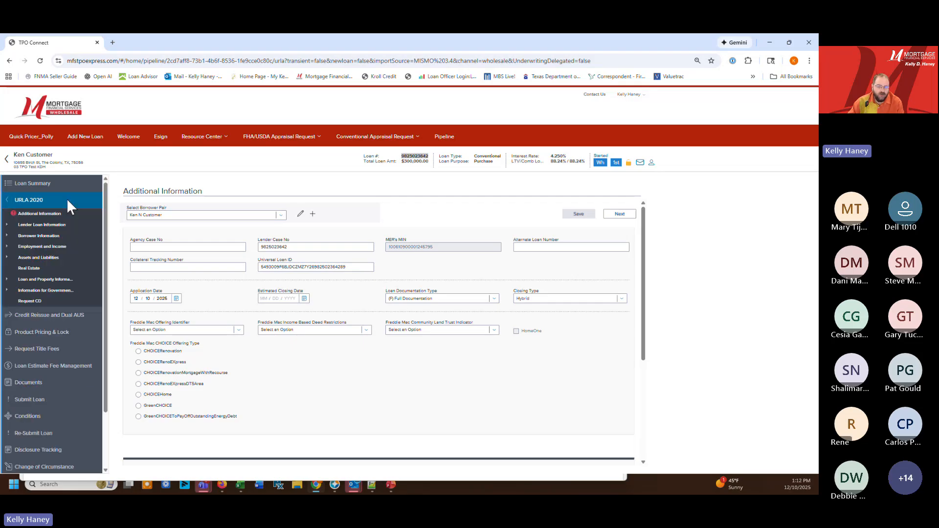
{"action": "left_click", "coordinate": [22, 215]}
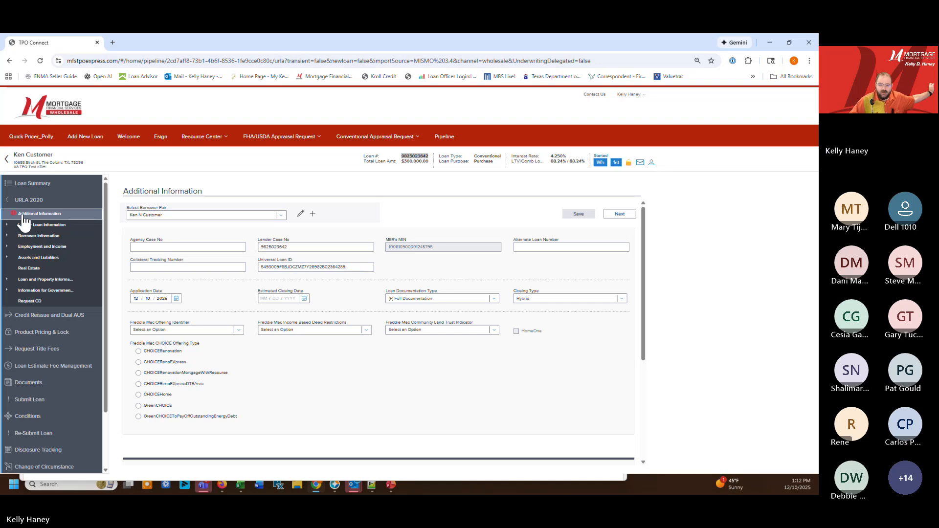
Set DPA Review Requested to No in the Bond Review Requested section and save the additional information
{"action": "scroll", "coordinate": [298, 300], "scroll_direction": "down", "scroll_amount": 3}
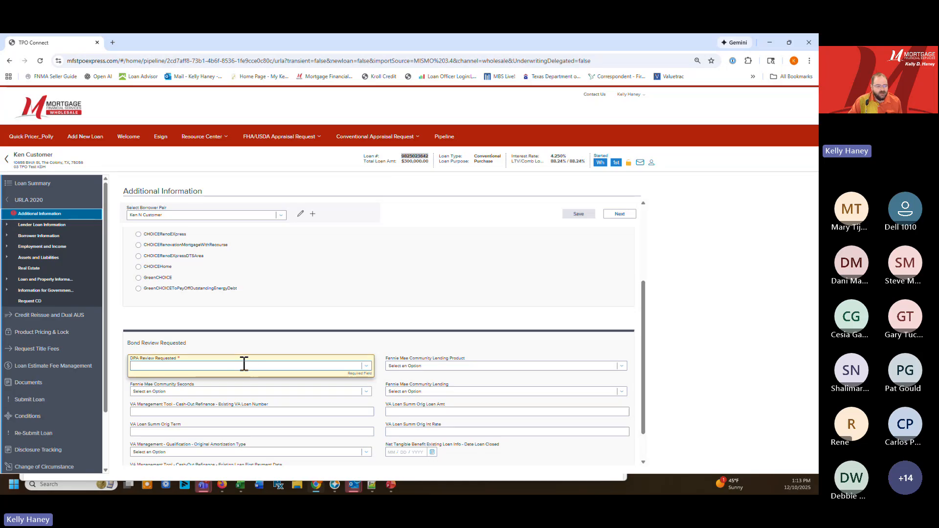
{"action": "left_click", "coordinate": [365, 374]}
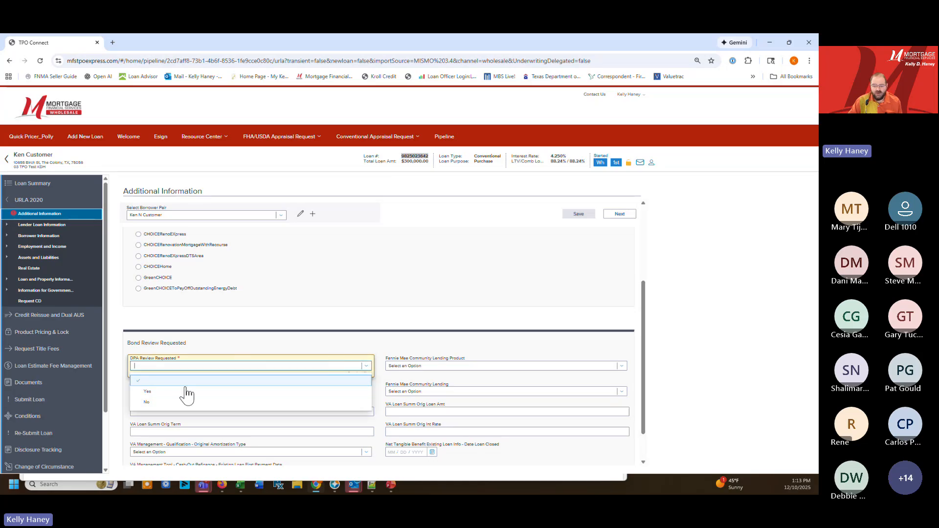
{"action": "left_click", "coordinate": [147, 392]}
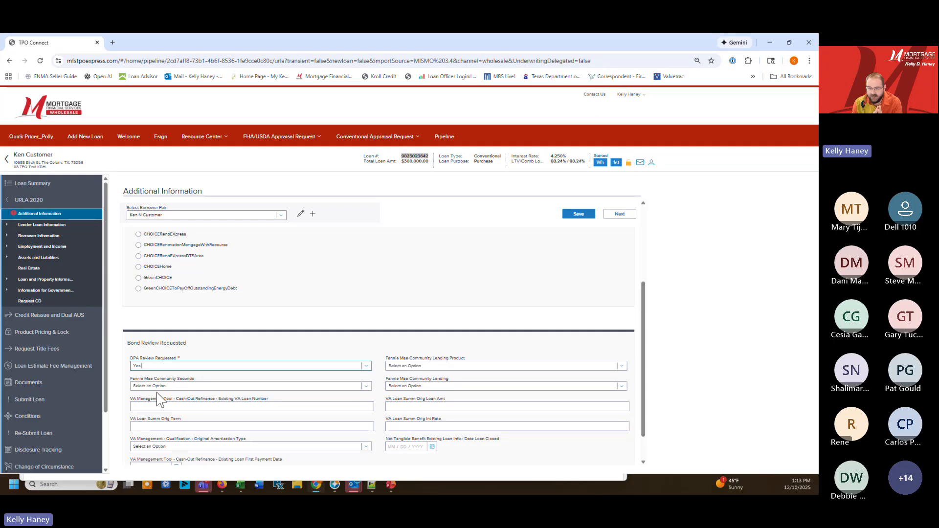
{"action": "left_click", "coordinate": [169, 366]}
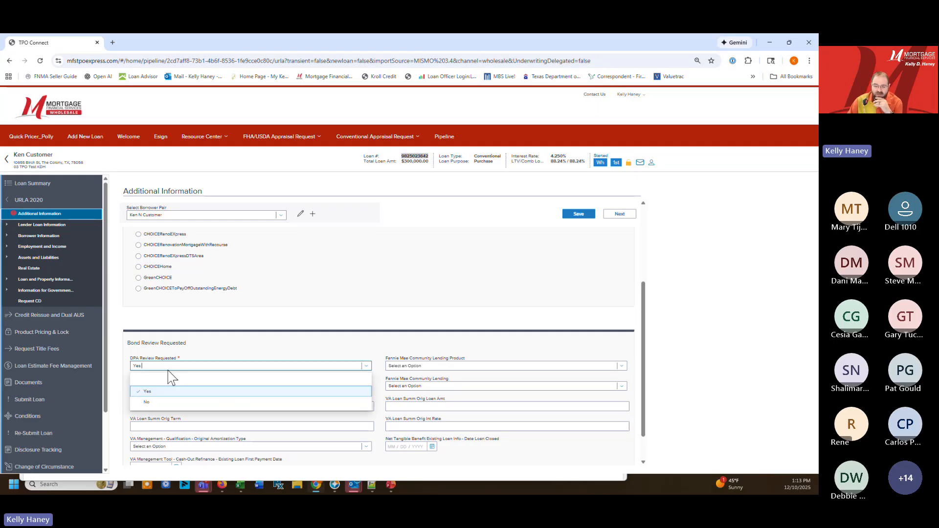
{"action": "left_click", "coordinate": [167, 405]}
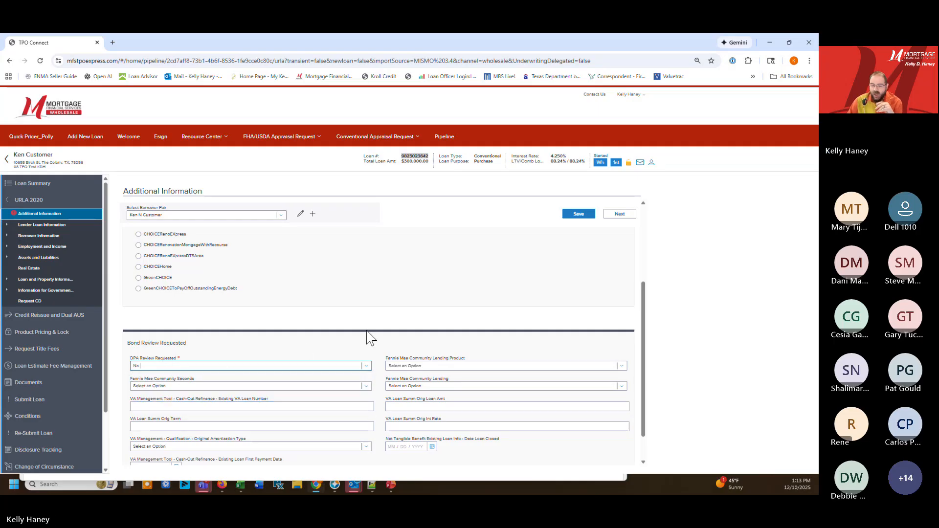
{"action": "scroll", "coordinate": [309, 292], "scroll_direction": "down", "scroll_amount": 1}
{"action": "scroll", "coordinate": [309, 292], "scroll_direction": "down", "scroll_amount": 2}
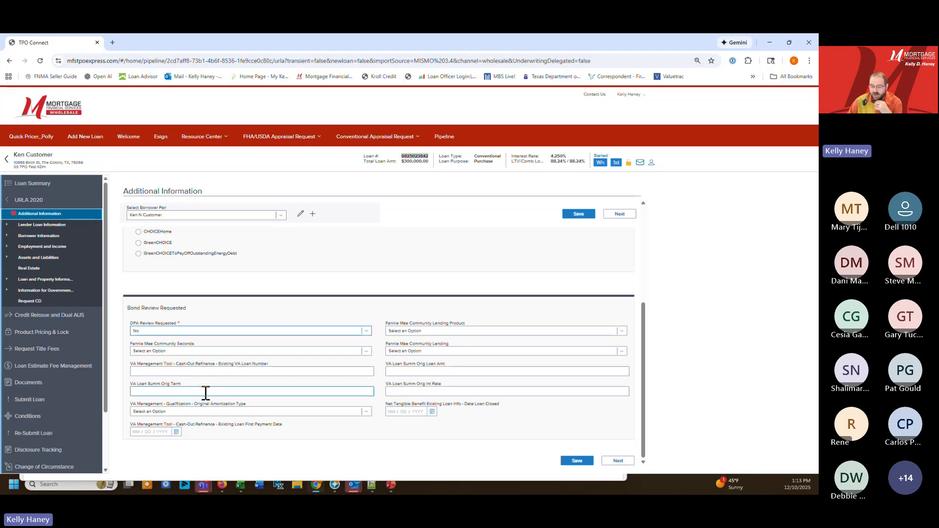
{"action": "left_click", "coordinate": [565, 462]}
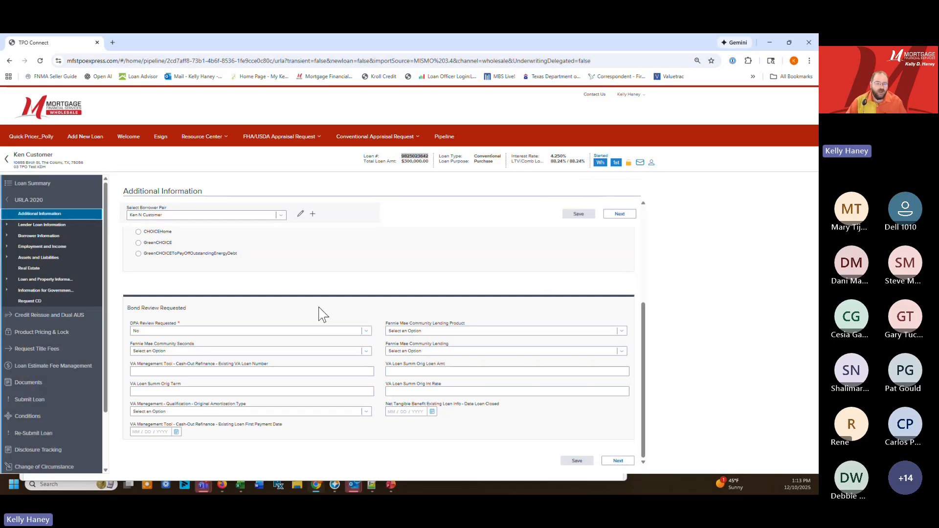
Review the L1 Property and Loan Information through the title details and proposed monthly payment, highlighting the hazard insurance amount
{"action": "left_click", "coordinate": [8, 226]}
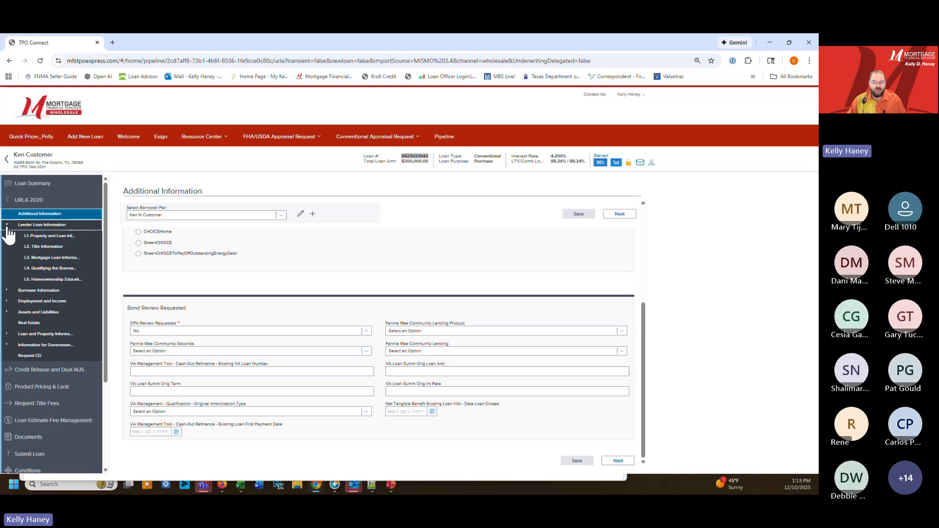
{"action": "left_click", "coordinate": [53, 236]}
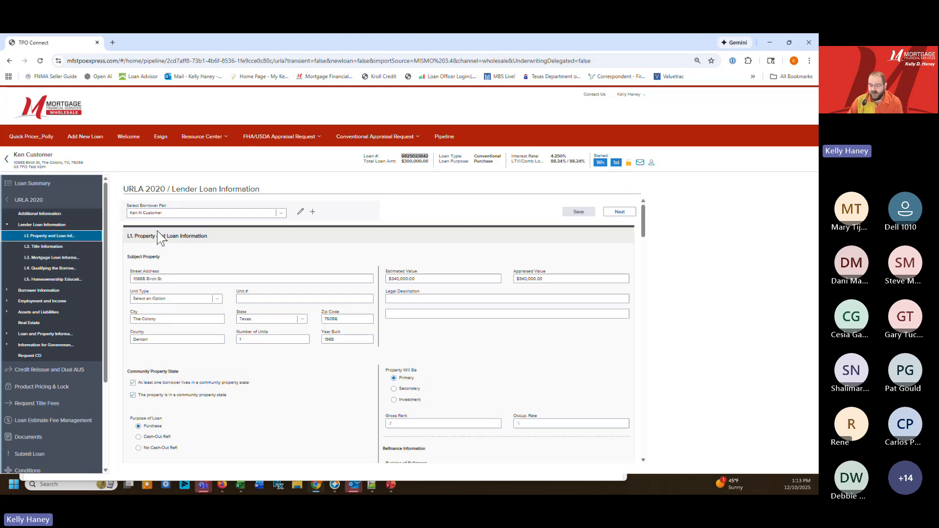
{"action": "scroll", "coordinate": [159, 238], "scroll_direction": "down", "scroll_amount": 2}
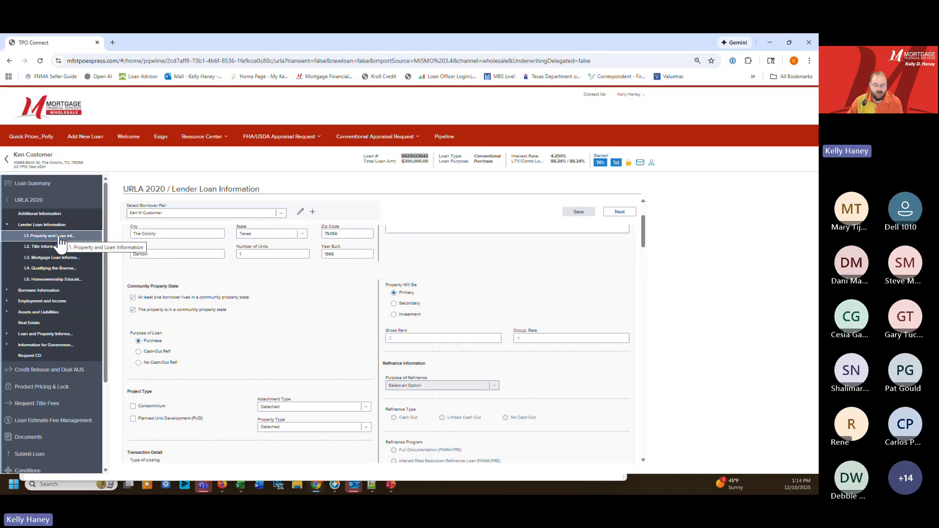
{"action": "scroll", "coordinate": [510, 266], "scroll_direction": "down", "scroll_amount": 8}
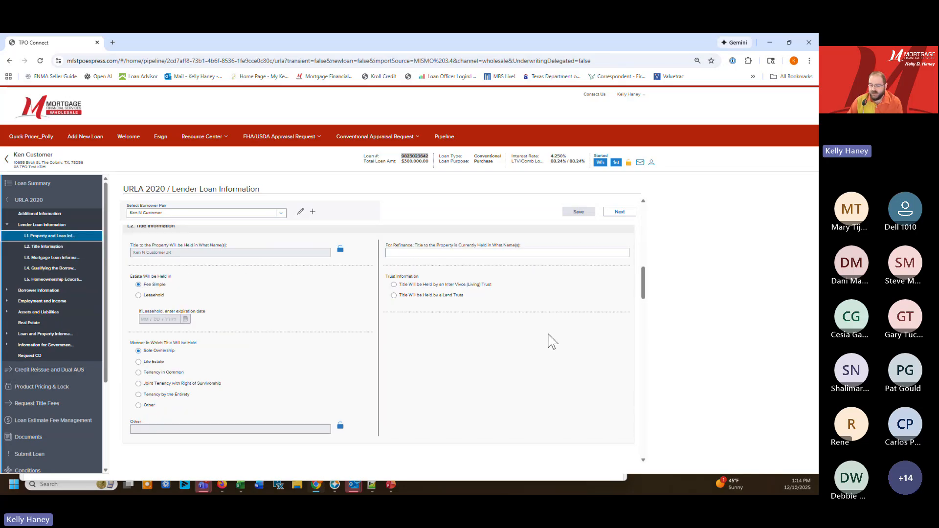
{"action": "scroll", "coordinate": [552, 341], "scroll_direction": "down", "scroll_amount": 10}
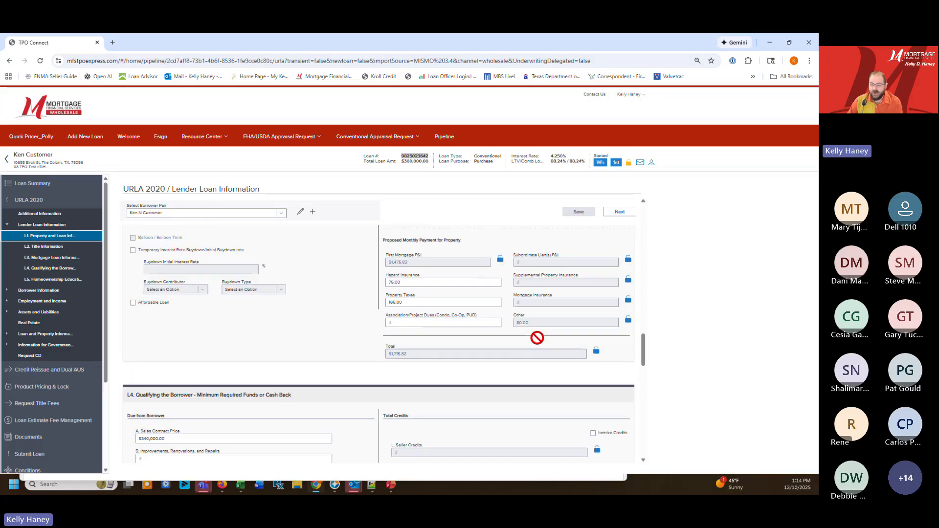
{"action": "left_click", "coordinate": [429, 284]}
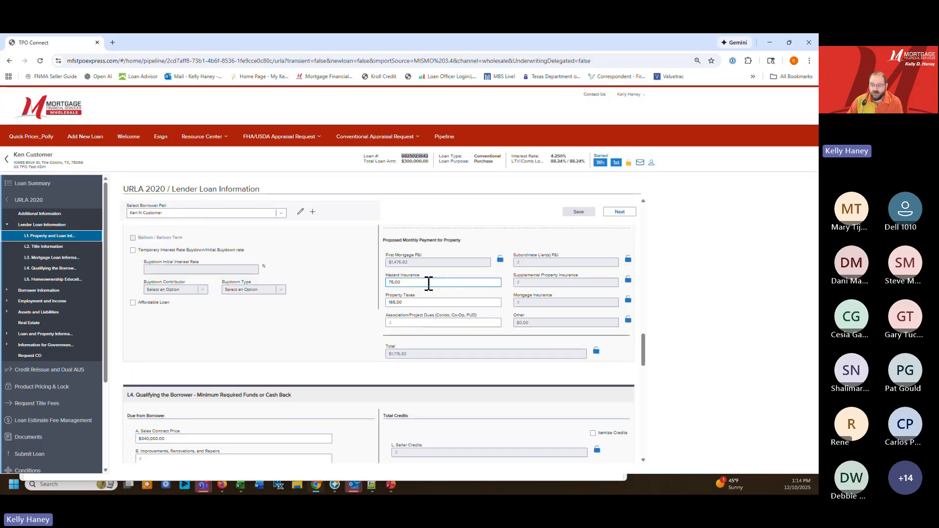
{"action": "left_click_drag", "start_coordinate": [403, 281], "coordinate": [383, 282]}
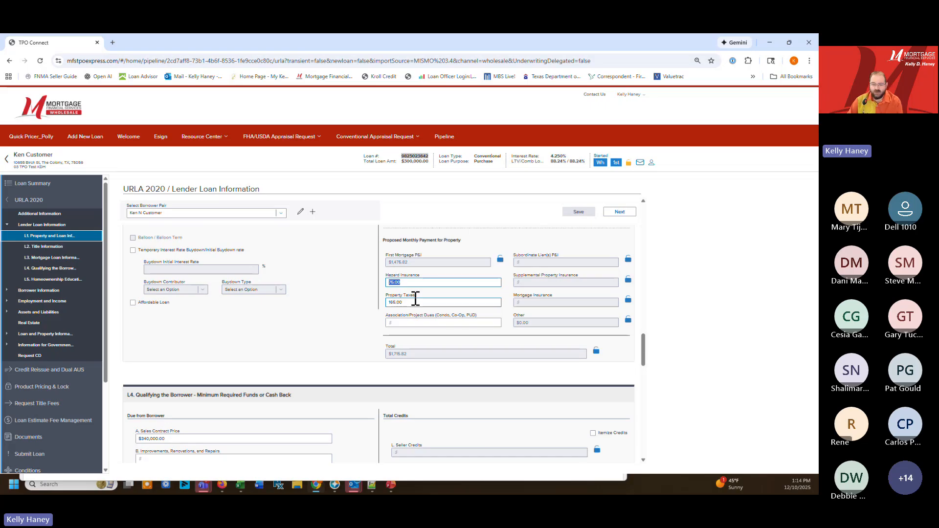
Change the M3 purchase credit in the L4 section to a Seller Credit of $1,500.00 and save the loan
{"action": "scroll", "coordinate": [418, 303], "scroll_direction": "down", "scroll_amount": 5}
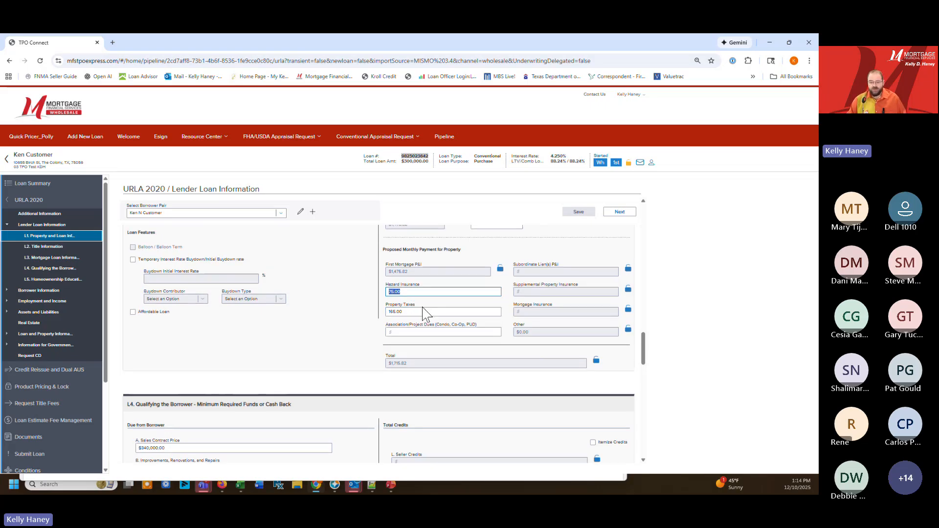
{"action": "left_click", "coordinate": [499, 351]}
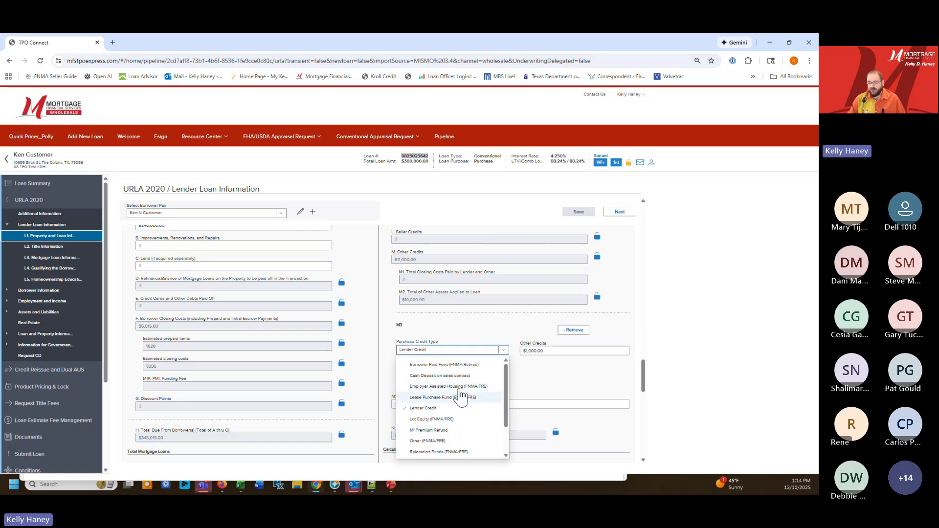
{"action": "scroll", "coordinate": [442, 421], "scroll_direction": "down", "scroll_amount": 2}
{"action": "left_click", "coordinate": [436, 425]}
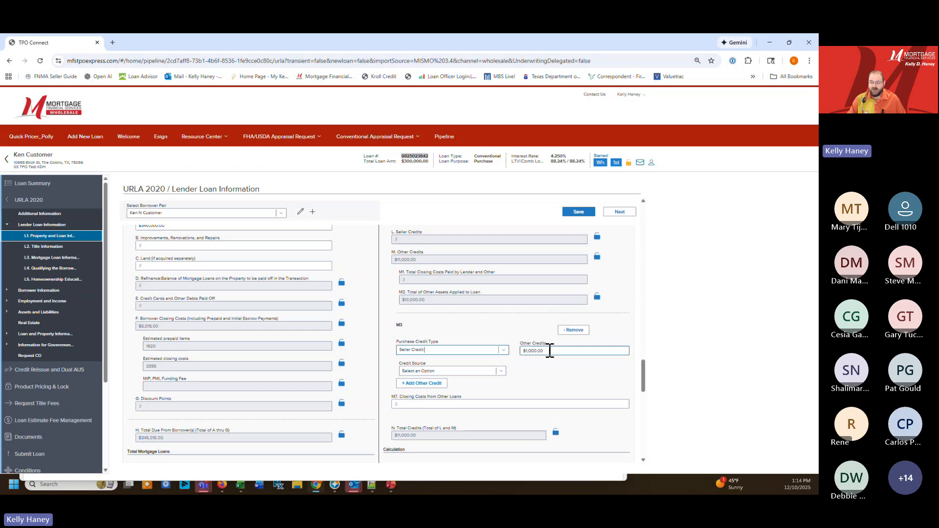
{"action": "triple_click", "coordinate": [550, 351]}
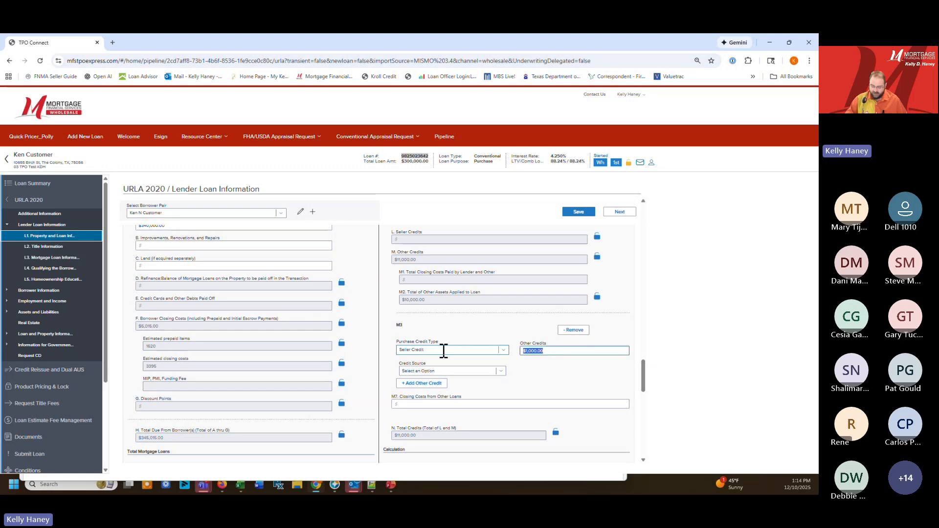
{"action": "type", "text": "5"}
{"action": "type", "text": "150"}
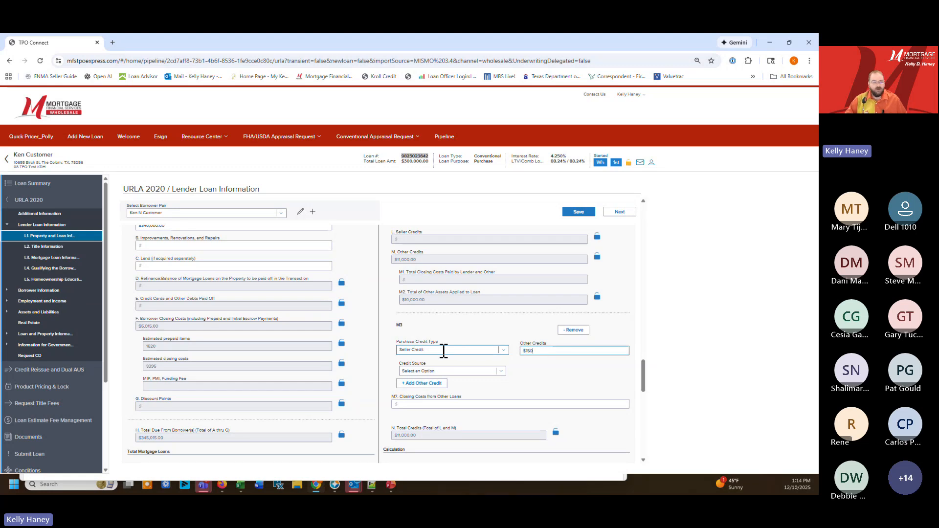
{"action": "type", "text": "00"}
{"action": "key", "text": "Tab"}
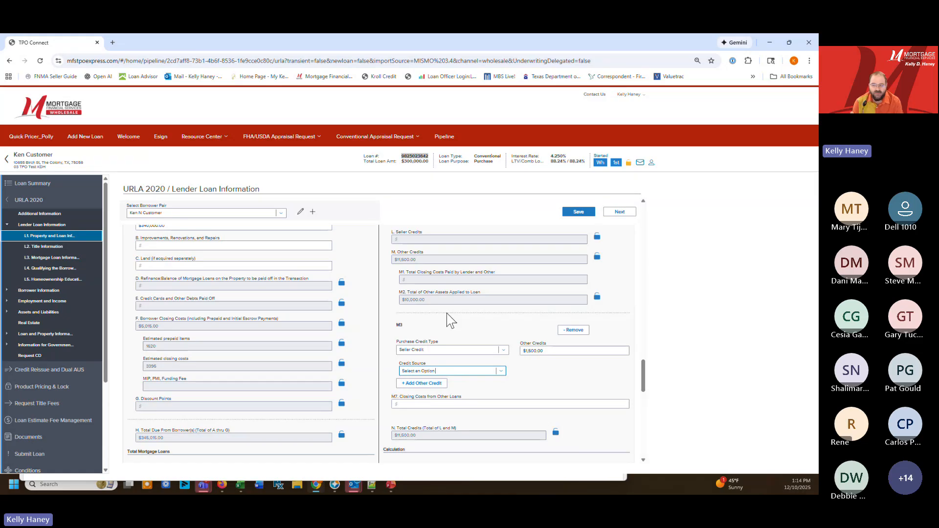
{"action": "left_click", "coordinate": [619, 212]}
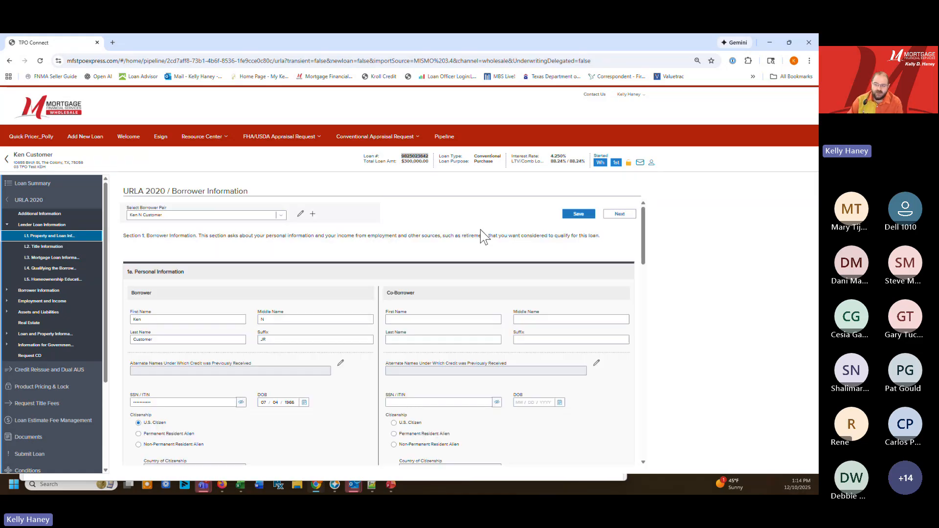
{"action": "left_click", "coordinate": [577, 214]}
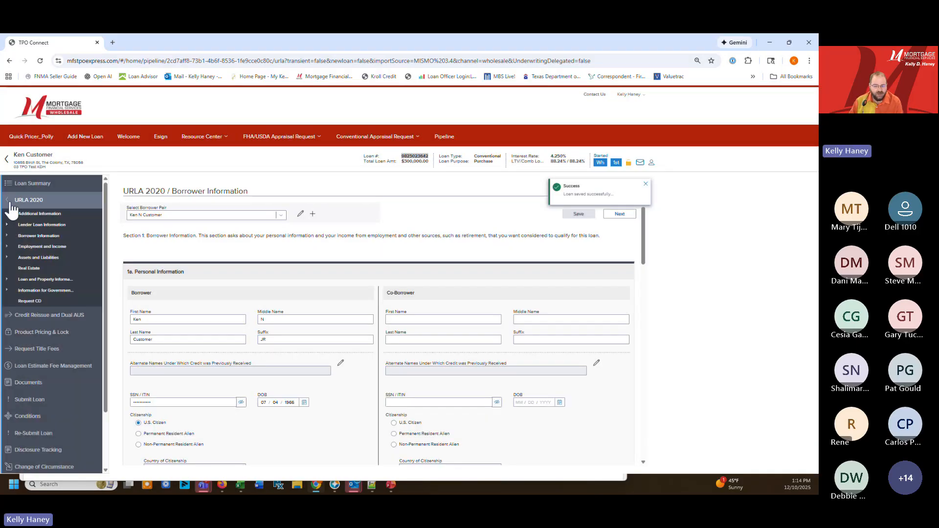
Start an underwriting order under Credit Reissue and Dual AUS with Factual Data (DU: 3, LPA: 1) as the credit provider
{"action": "left_click", "coordinate": [37, 316]}
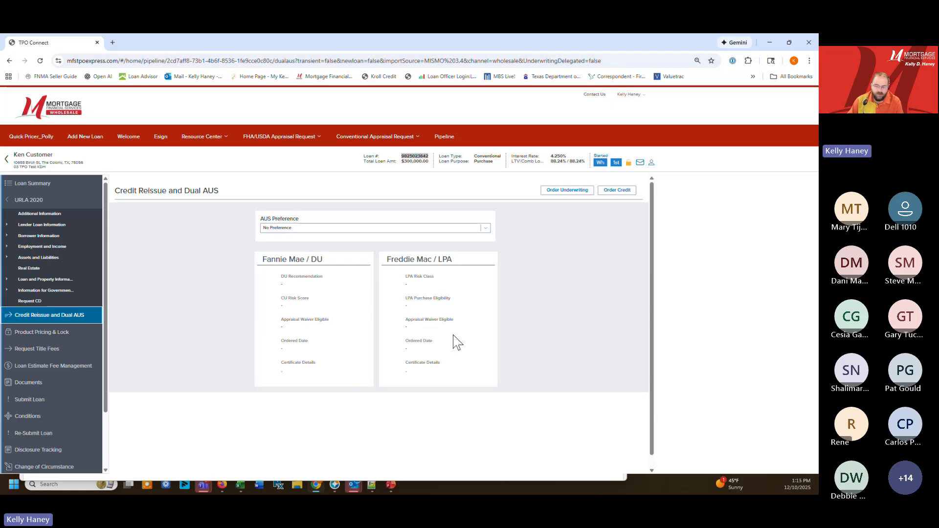
{"action": "left_click", "coordinate": [560, 195]}
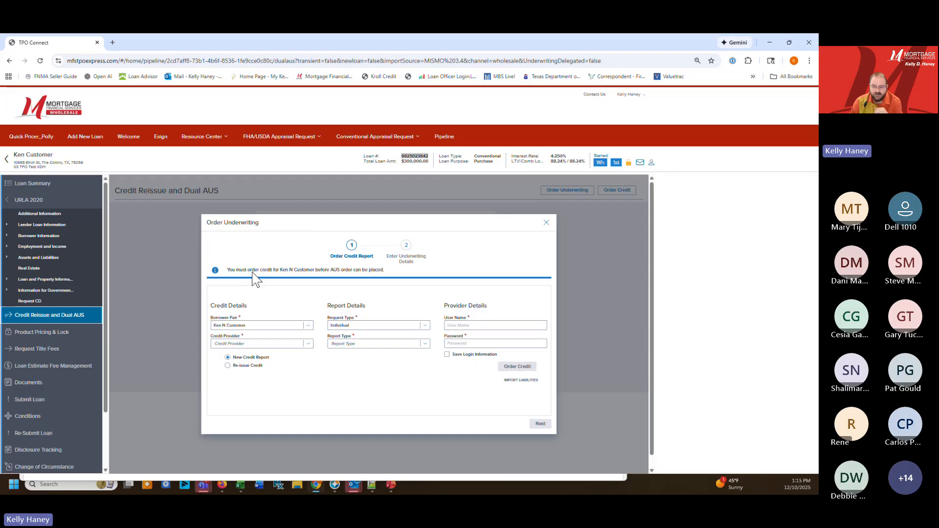
{"action": "left_click", "coordinate": [309, 344]}
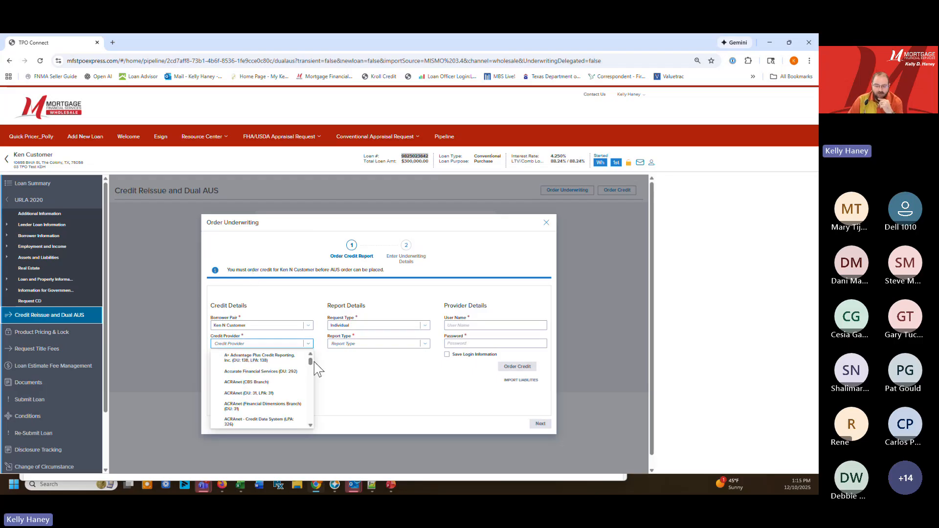
{"action": "mouse_move", "coordinate": [312, 363]}
{"action": "left_mouse_down"}
{"action": "mouse_move", "coordinate": [315, 436]}
{"action": "mouse_move", "coordinate": [307, 373]}
{"action": "left_mouse_up"}
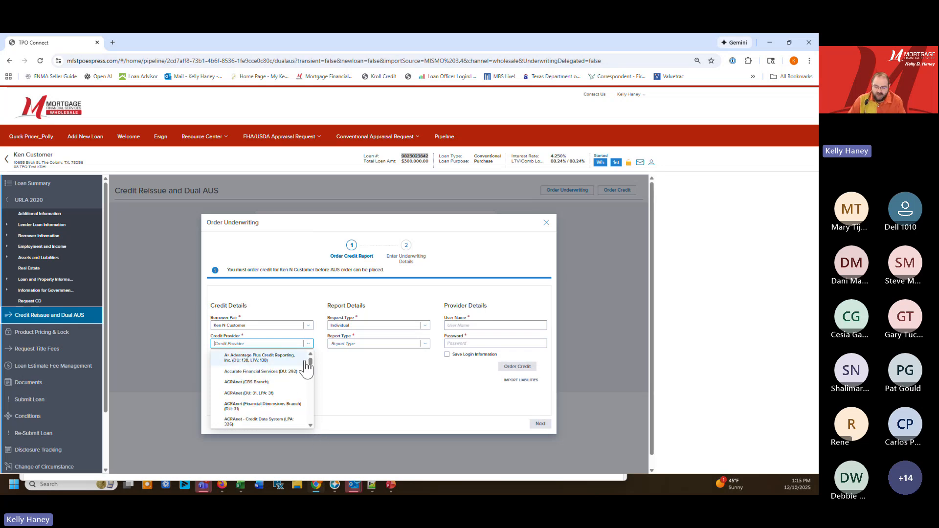
{"action": "scroll", "coordinate": [284, 384], "scroll_direction": "down", "scroll_amount": 5}
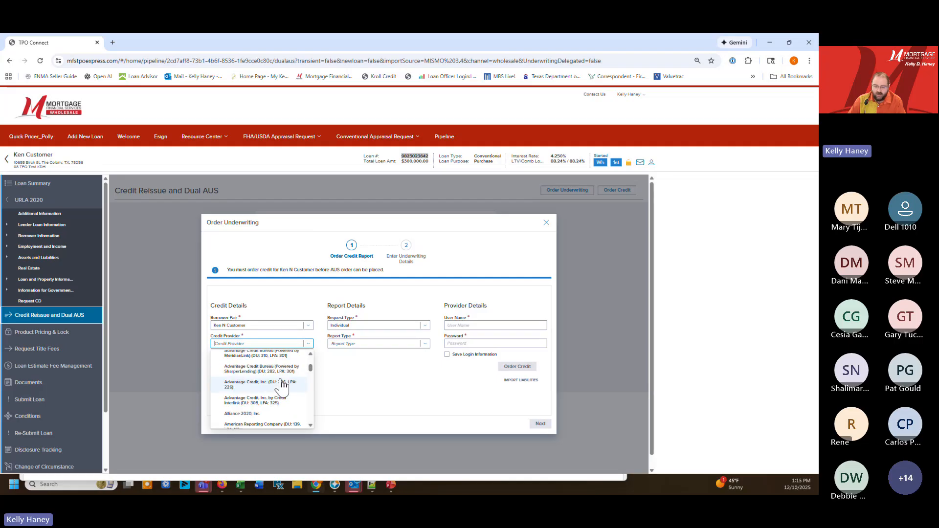
{"action": "scroll", "coordinate": [291, 399], "scroll_direction": "down", "scroll_amount": 5}
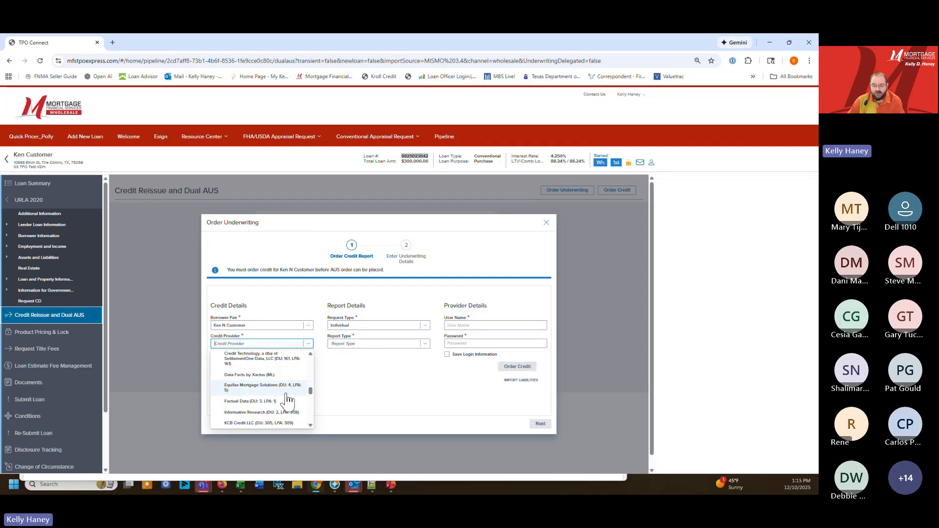
{"action": "left_click", "coordinate": [269, 360]}
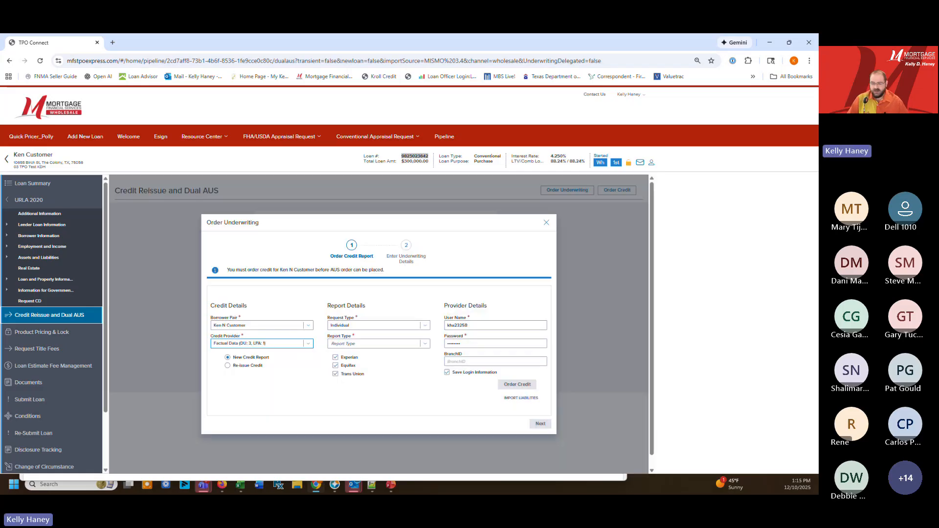
Set the credit report type to Merge and choose New Credit Report as the order option
{"action": "left_click", "coordinate": [248, 366]}
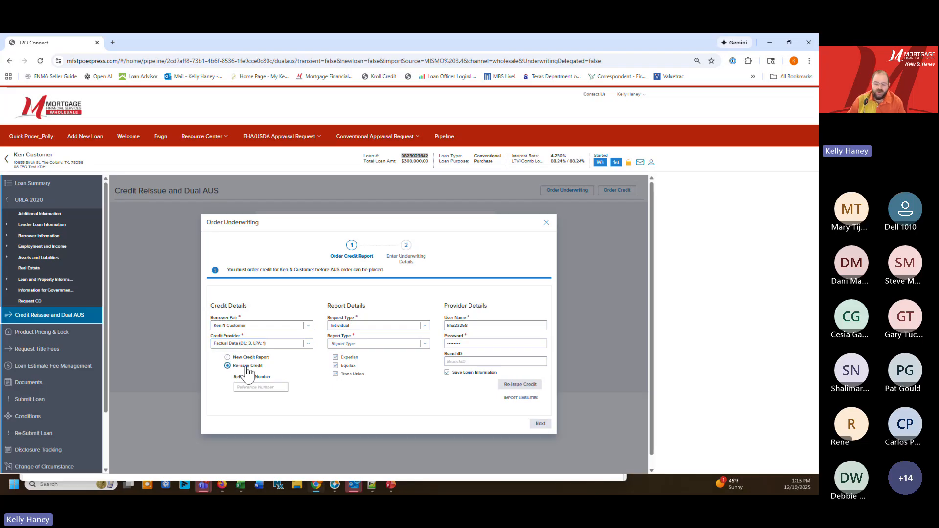
{"action": "left_click", "coordinate": [256, 386]}
{"action": "left_click", "coordinate": [427, 344]}
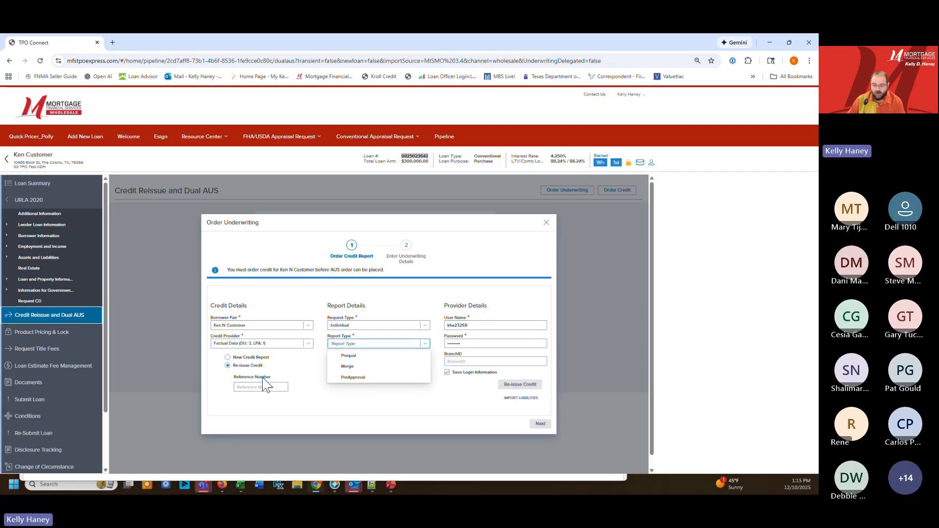
{"action": "left_click", "coordinate": [347, 366]}
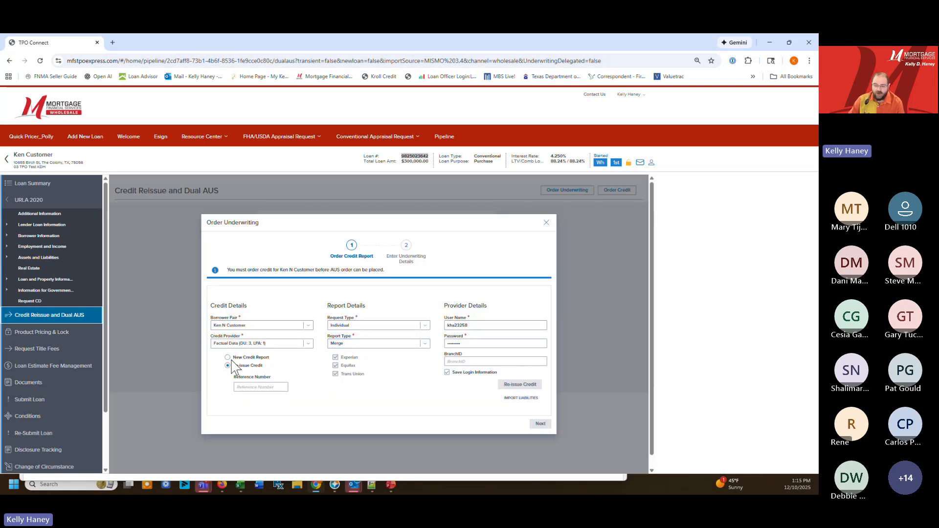
{"action": "left_click", "coordinate": [227, 357]}
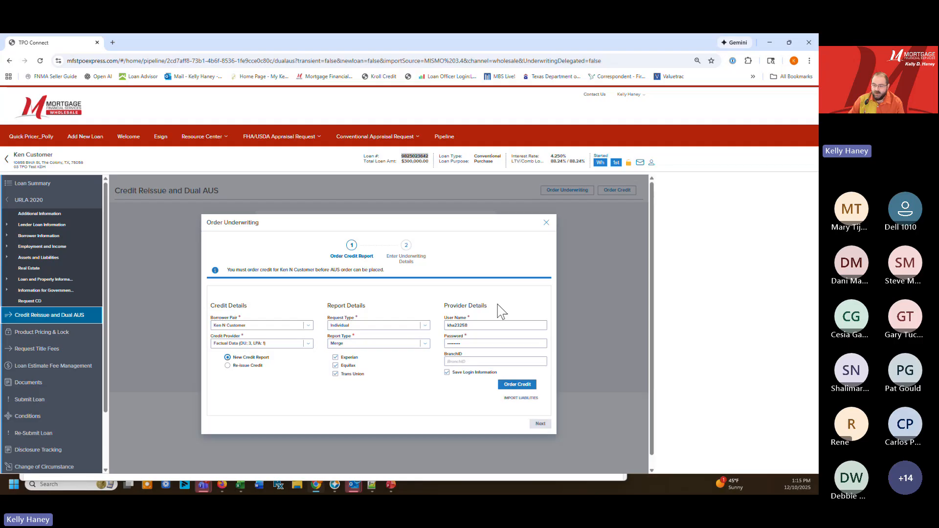
Enter the credit provider account password, order the borrower's credit report and proceed to the underwriting details
{"action": "left_click", "coordinate": [479, 343]}
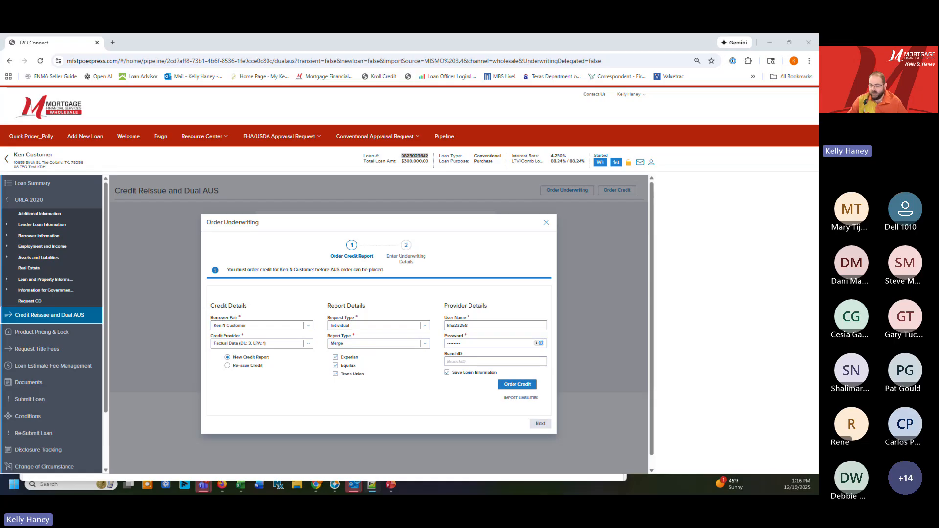
{"action": "double_click", "coordinate": [473, 343]}
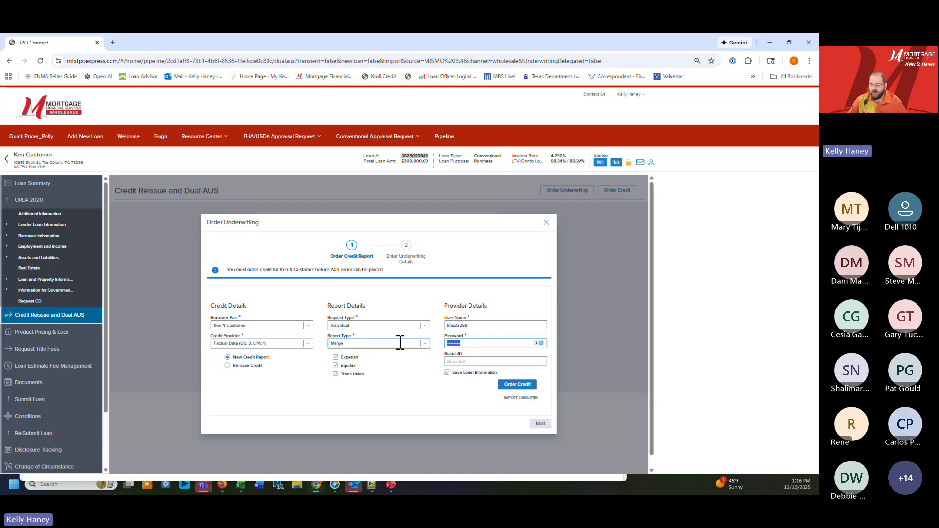
{"action": "key", "text": "ctrl+v"}
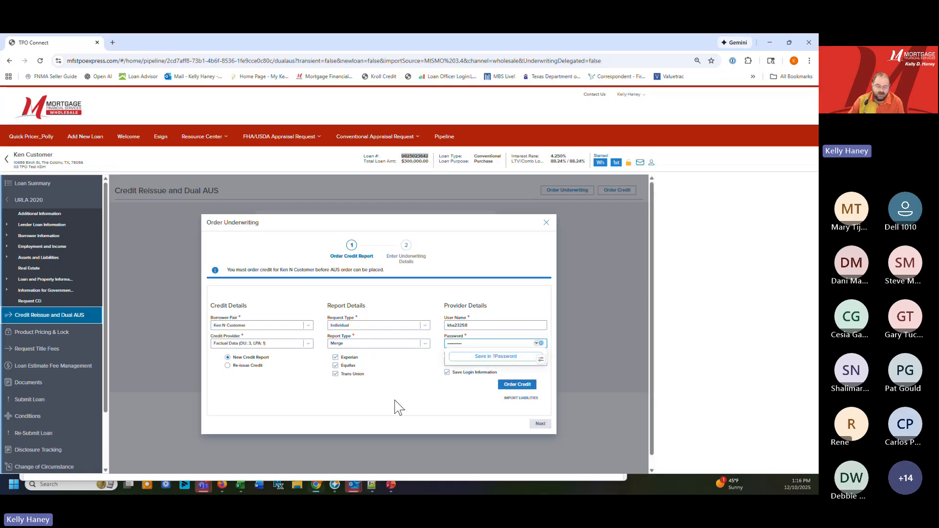
{"action": "left_click", "coordinate": [527, 386]}
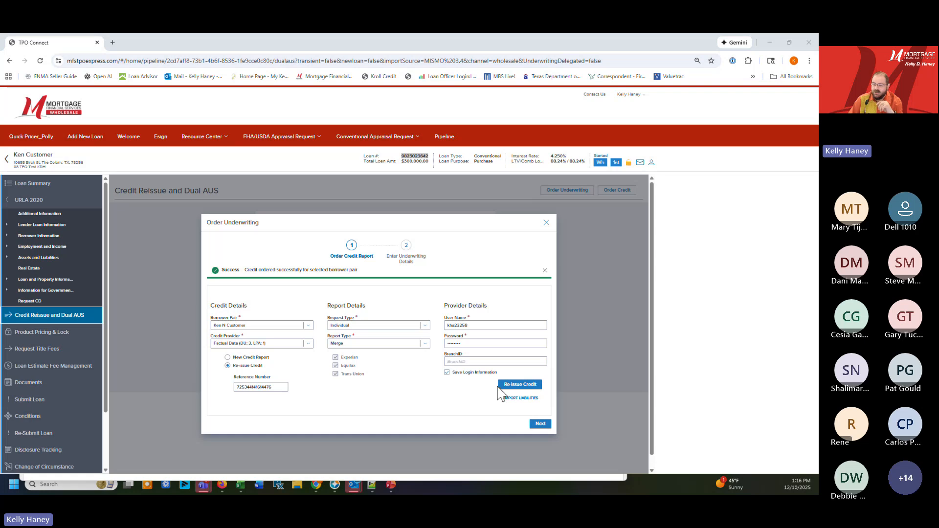
{"action": "left_click", "coordinate": [540, 424]}
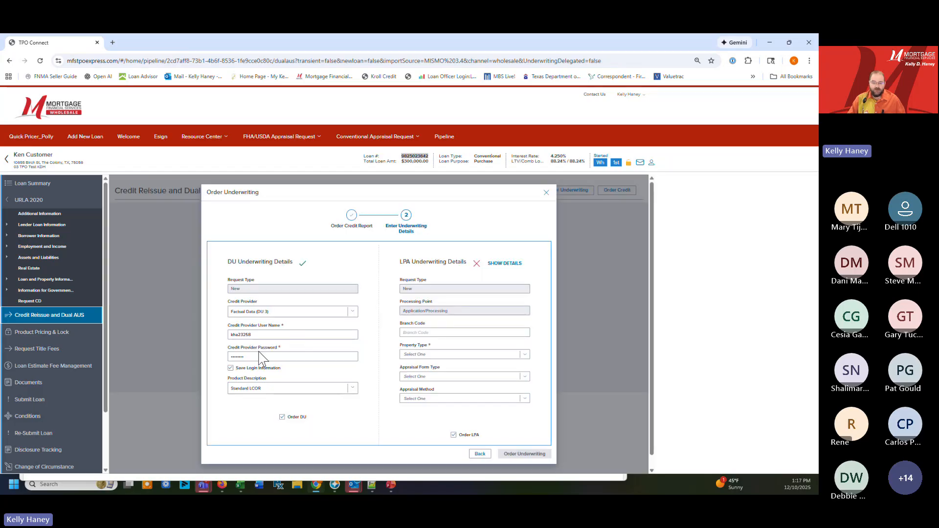
Enter the credit provider password in the DU underwriting details with Factual Data (DU 3) selected as credit provider
{"action": "left_click", "coordinate": [259, 356]}
{"action": "left_click_drag", "start_coordinate": [259, 355], "coordinate": [172, 342]}
{"action": "key", "text": "ctrl+v"}
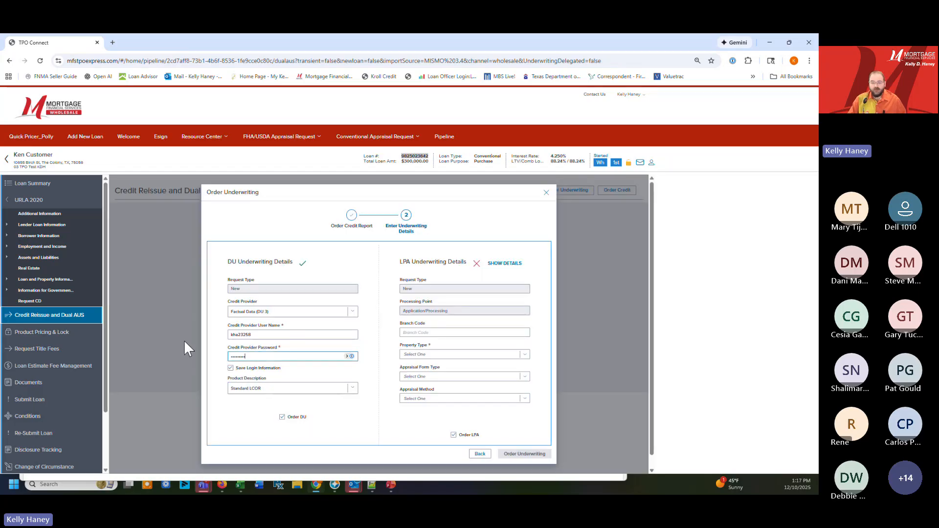
{"action": "left_click", "coordinate": [264, 337]}
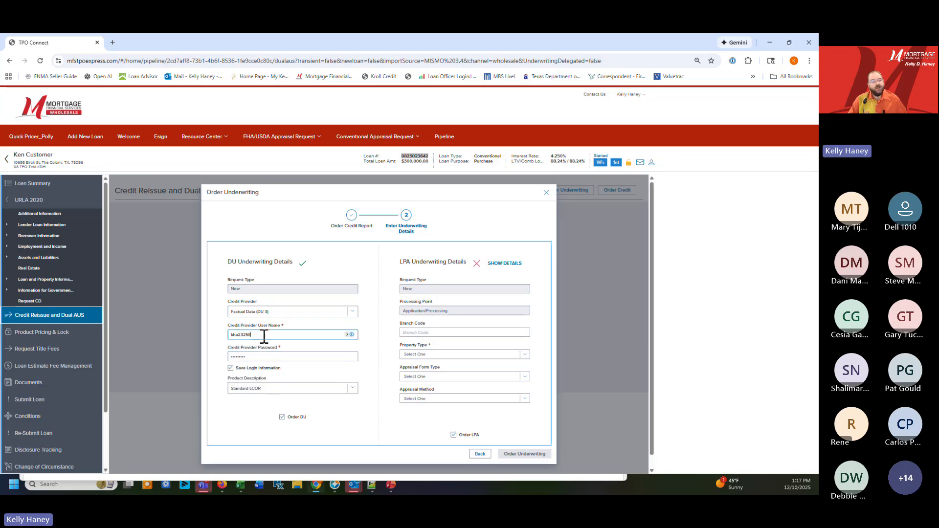
{"action": "left_click", "coordinate": [353, 318]}
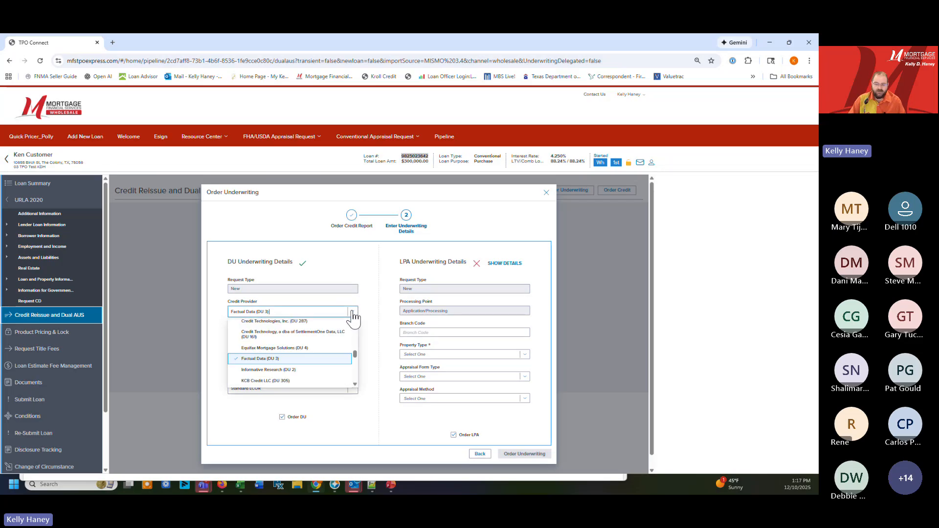
{"action": "left_click", "coordinate": [294, 360]}
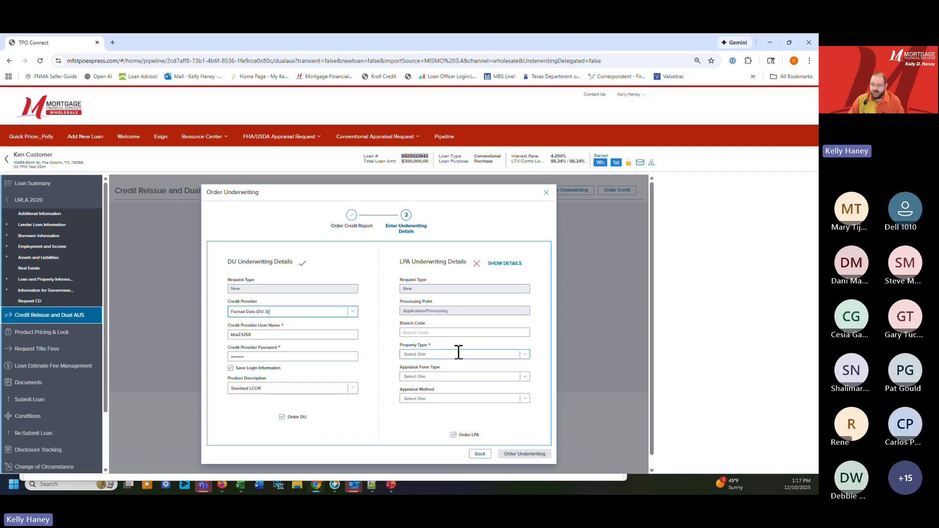
Set the LPA property type to Single Family Detached and order both DU and LPA underwriting
{"action": "left_click", "coordinate": [460, 353]}
{"action": "scroll", "coordinate": [463, 399], "scroll_direction": "down", "scroll_amount": 2}
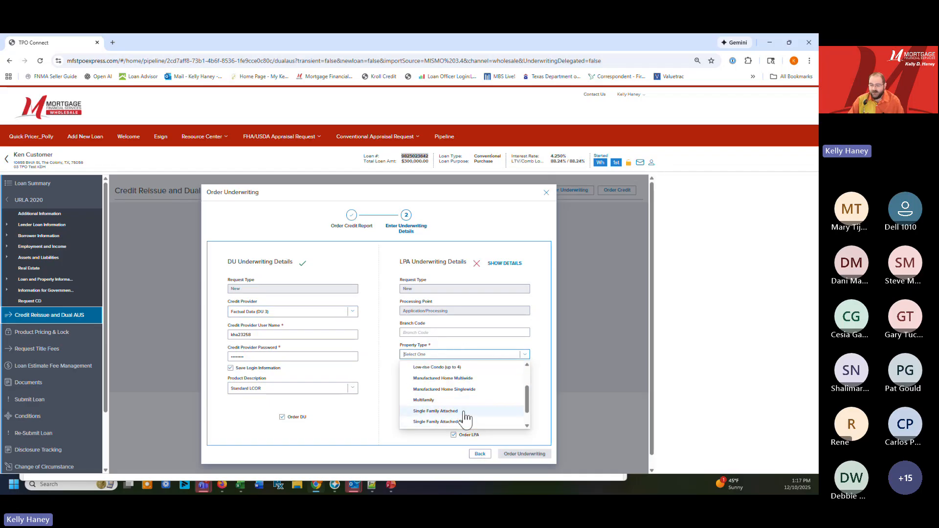
{"action": "scroll", "coordinate": [465, 417], "scroll_direction": "down", "scroll_amount": 1}
{"action": "left_click", "coordinate": [464, 421]}
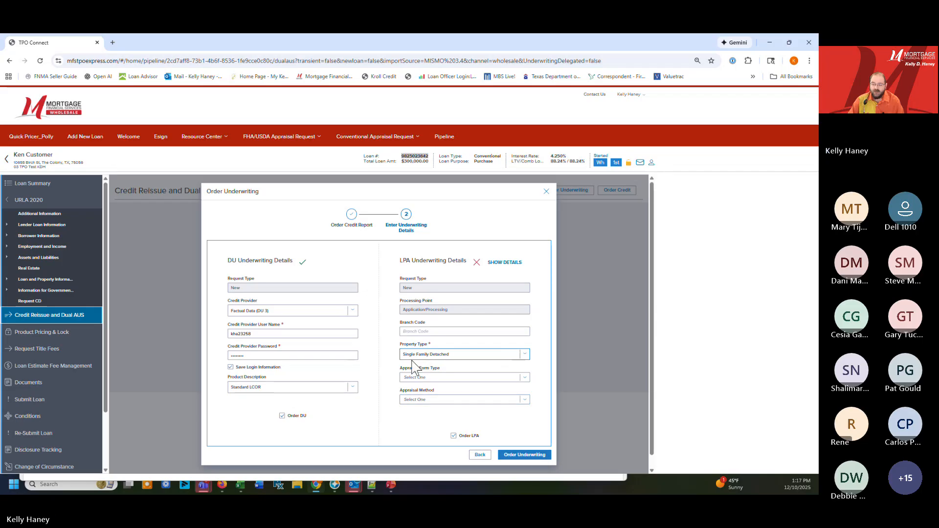
{"action": "left_click", "coordinate": [437, 354]}
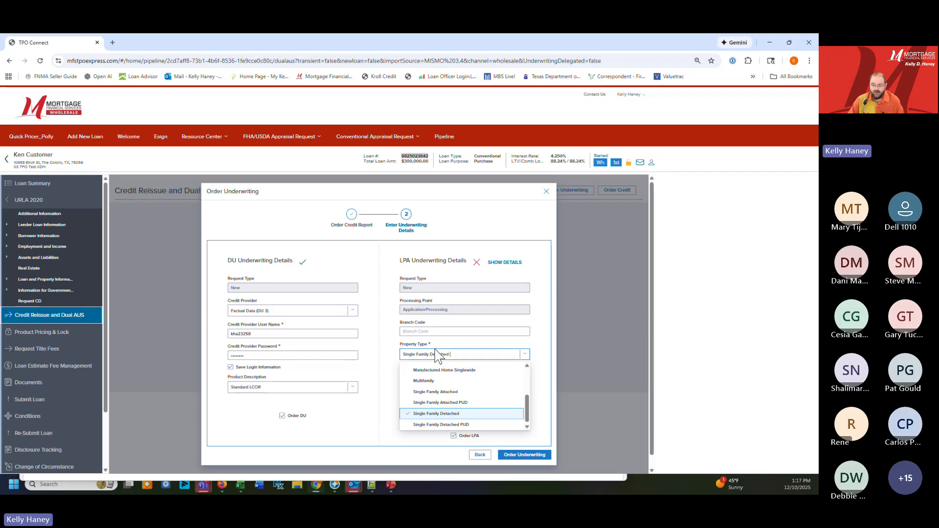
{"action": "left_click", "coordinate": [517, 459]}
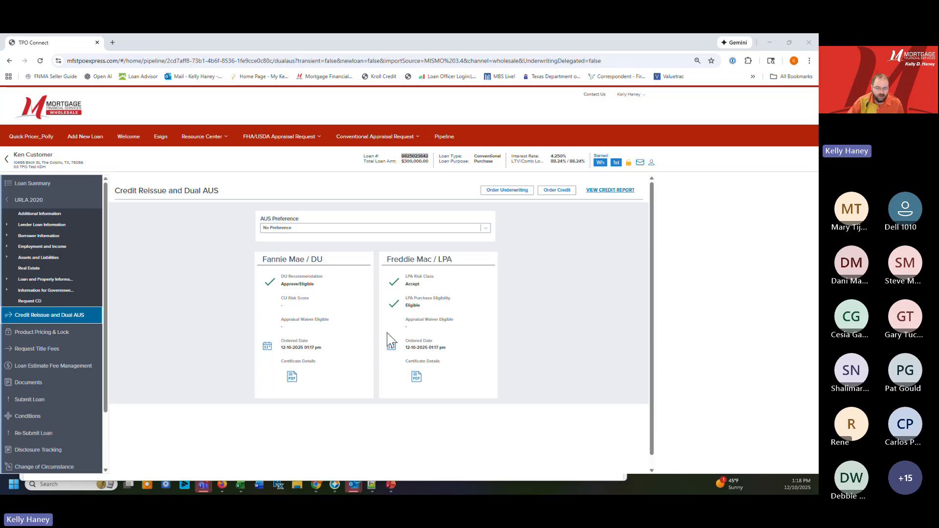
View the Fannie Mae DU findings certificate and set the AUS Preference to Freddie Mac / LPA
{"action": "left_click", "coordinate": [292, 376]}
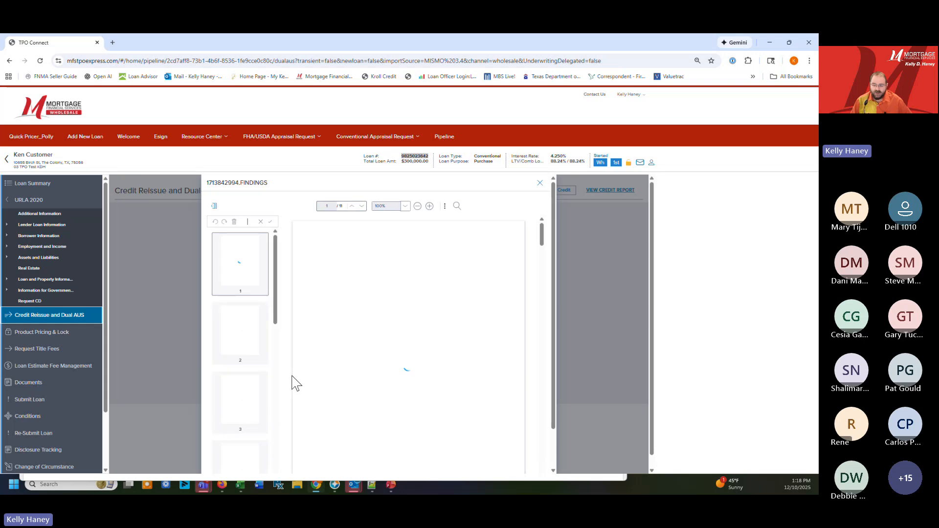
{"action": "scroll", "coordinate": [461, 309], "scroll_direction": "down", "scroll_amount": 1}
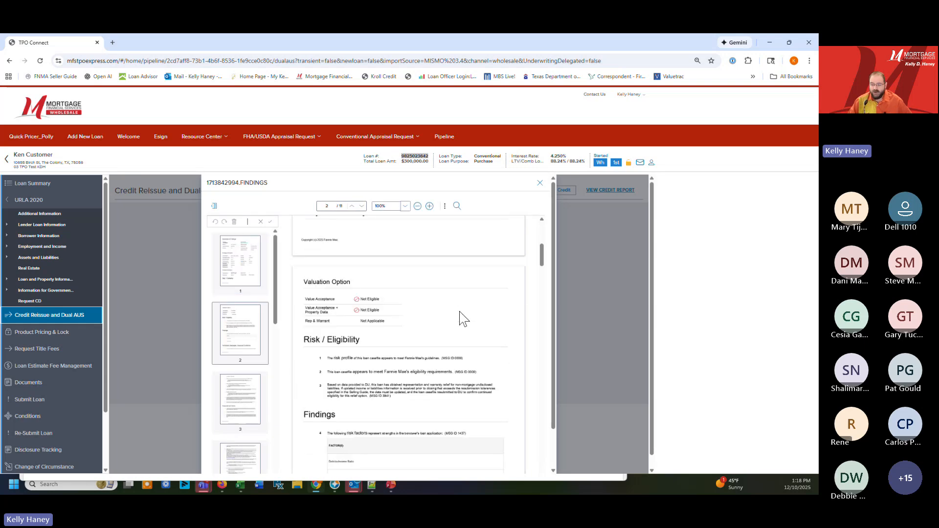
{"action": "left_click", "coordinate": [541, 184]}
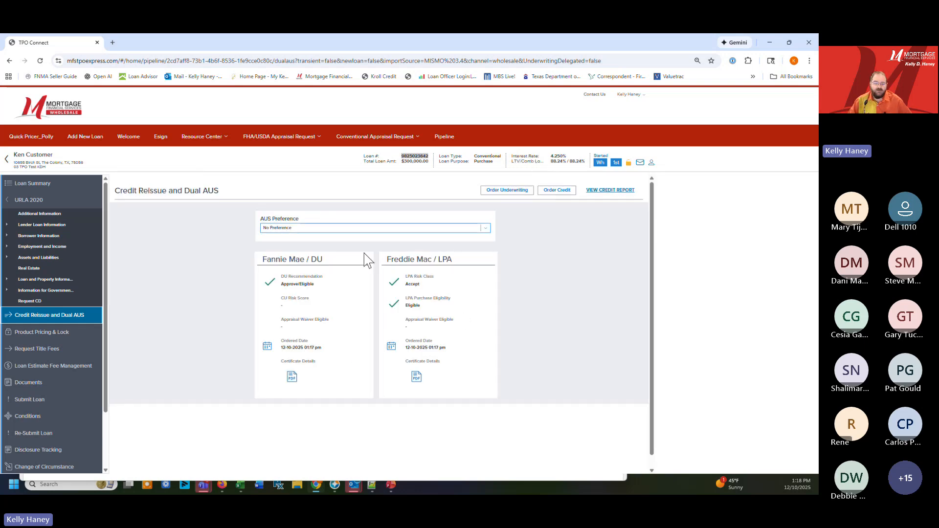
{"action": "left_click", "coordinate": [484, 230]}
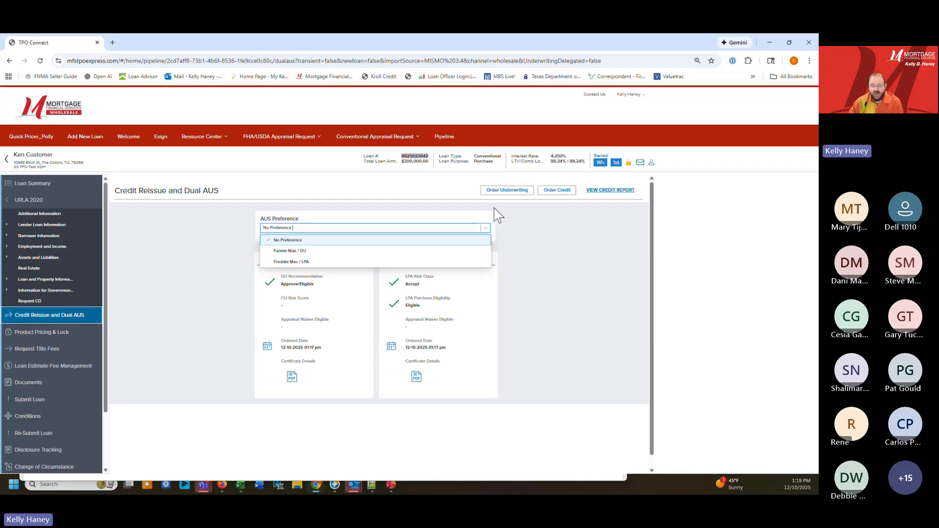
{"action": "left_click", "coordinate": [328, 263]}
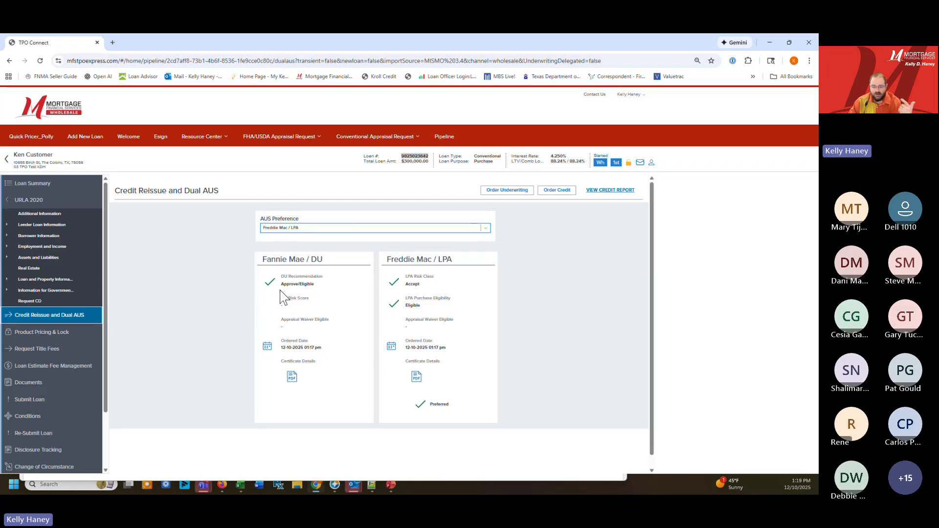
Open Product Pricing & Lock for the loan and set the FHFA Loan Limit Year to 2026
{"action": "left_click", "coordinate": [64, 334]}
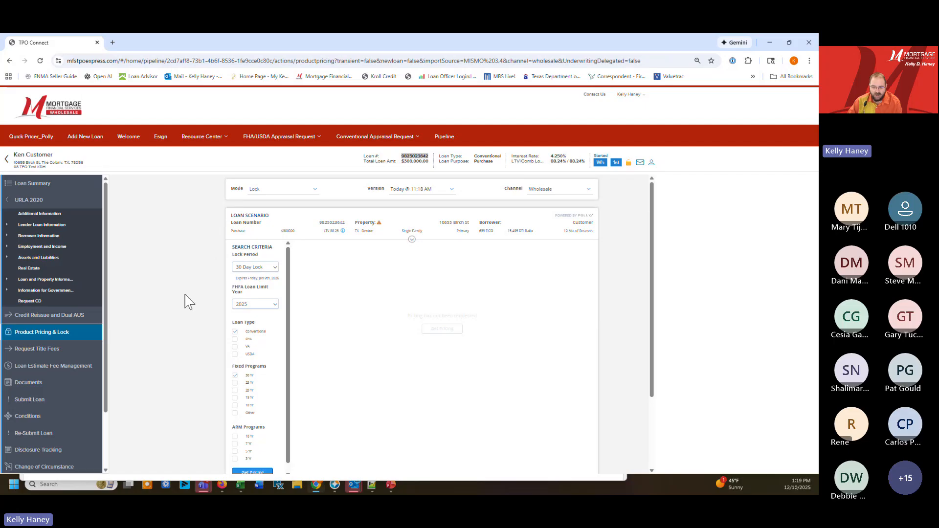
{"action": "left_click", "coordinate": [275, 306]}
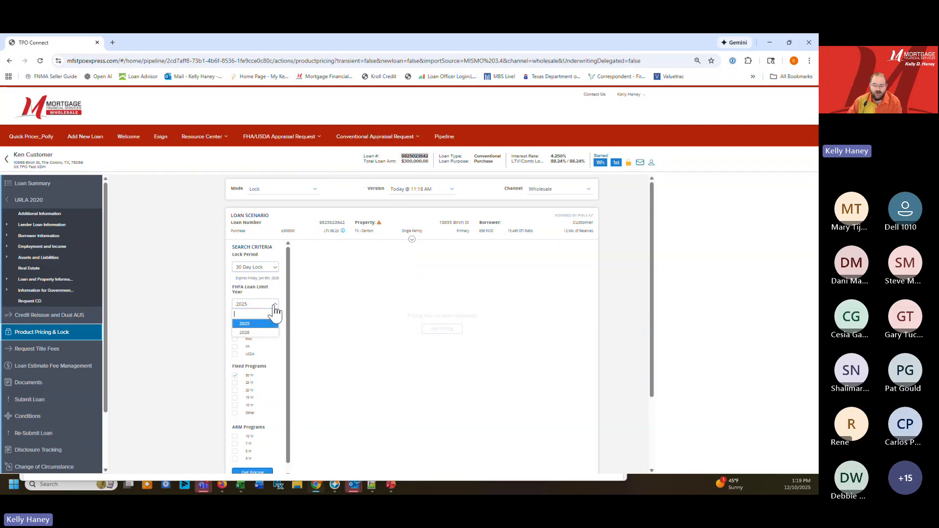
{"action": "left_click", "coordinate": [249, 334]}
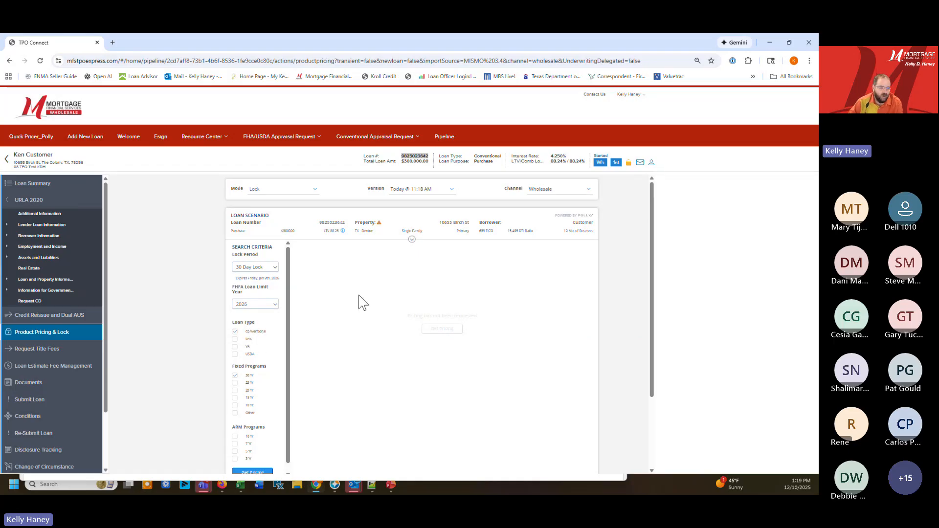
Set Paid By to Lender and Fee Buyout to Yes in the expanded loan scenario and get pricing
{"action": "left_click", "coordinate": [412, 240]}
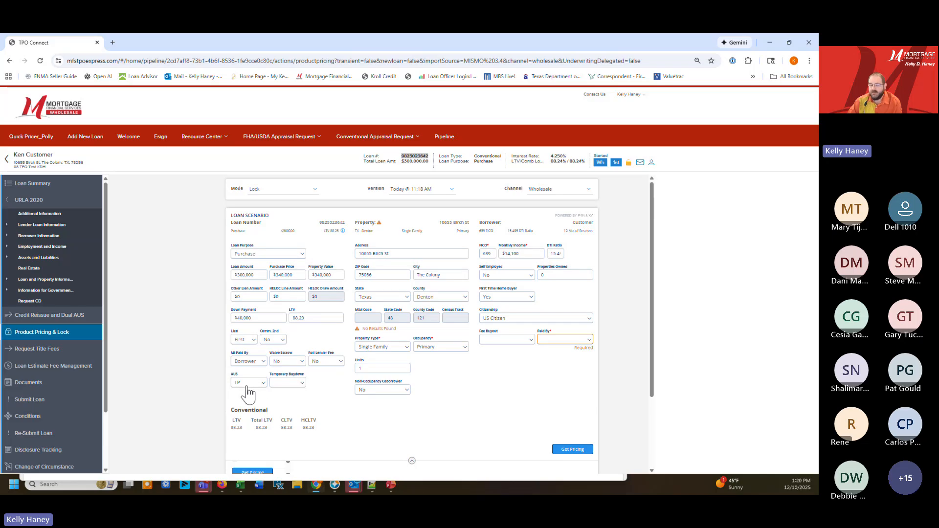
{"action": "left_click", "coordinate": [574, 341]}
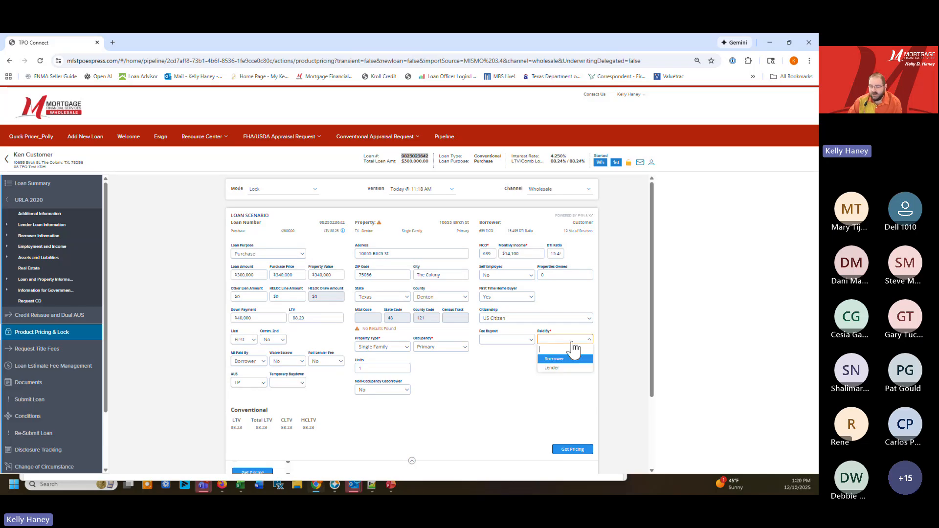
{"action": "left_click", "coordinate": [562, 367]}
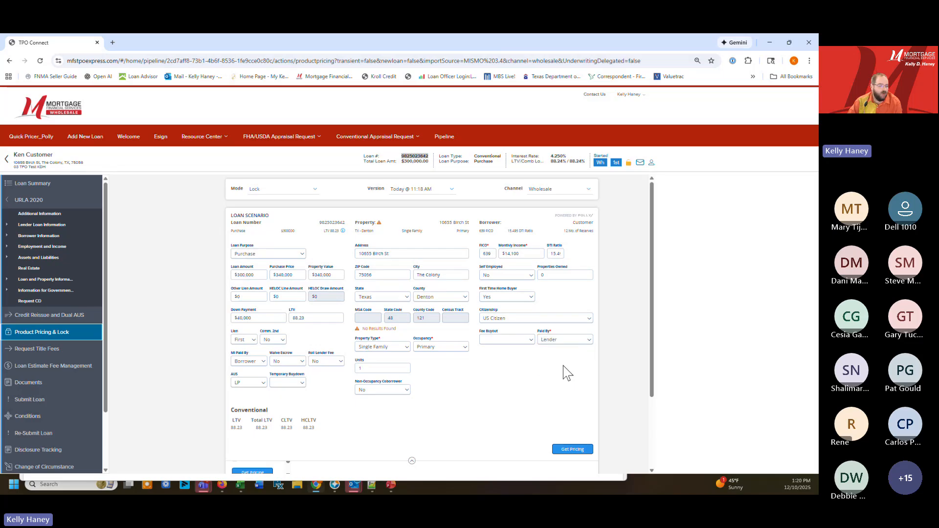
{"action": "left_click", "coordinate": [500, 341]}
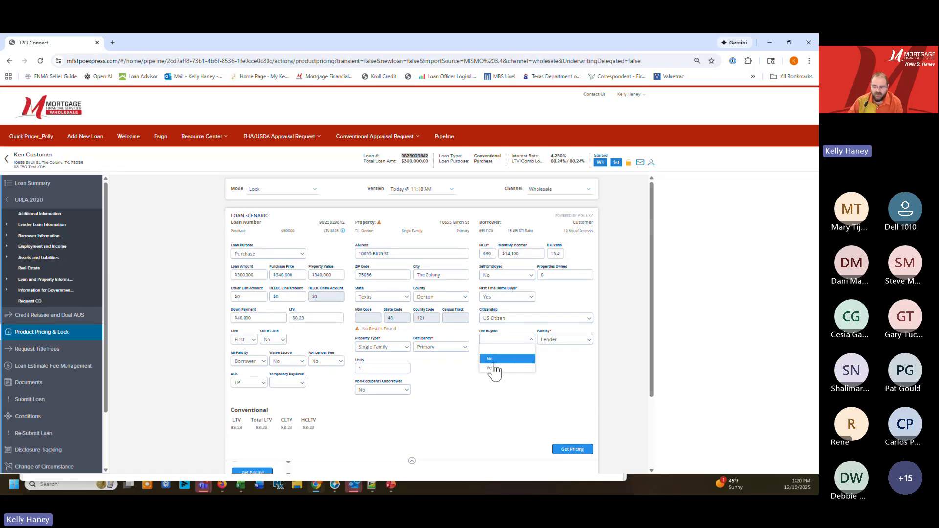
{"action": "left_click", "coordinate": [492, 368]}
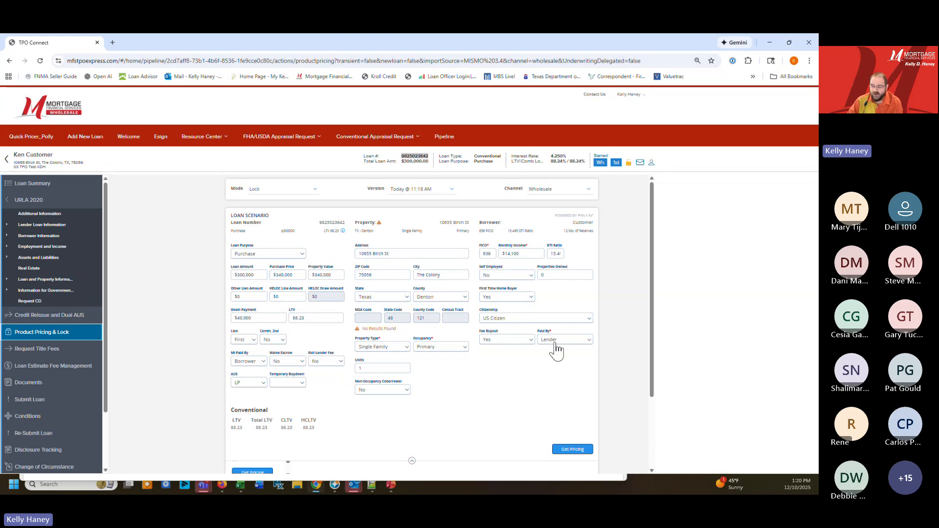
{"action": "left_click", "coordinate": [572, 449]}
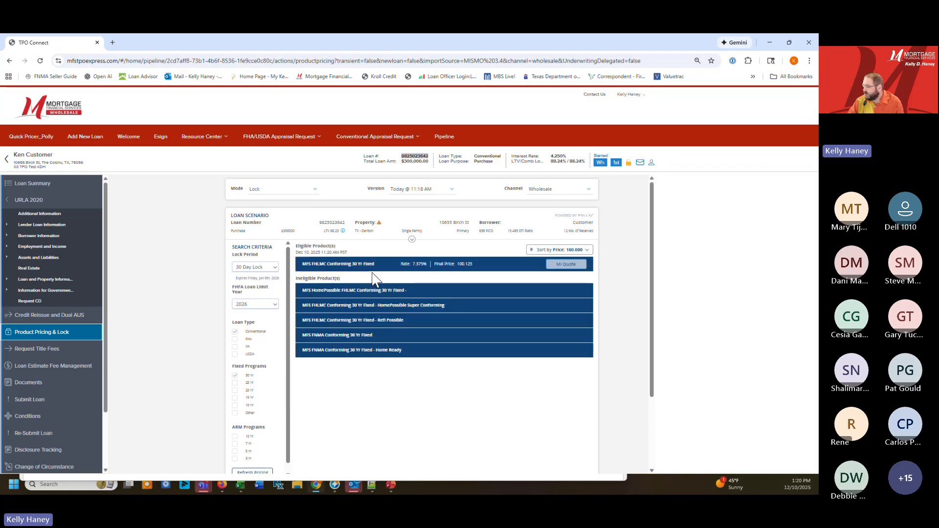
Select the 6.875 rate under MFS FHLMC Conforming 30 Yr Fixed and submit a Float request
{"action": "left_click", "coordinate": [439, 266]}
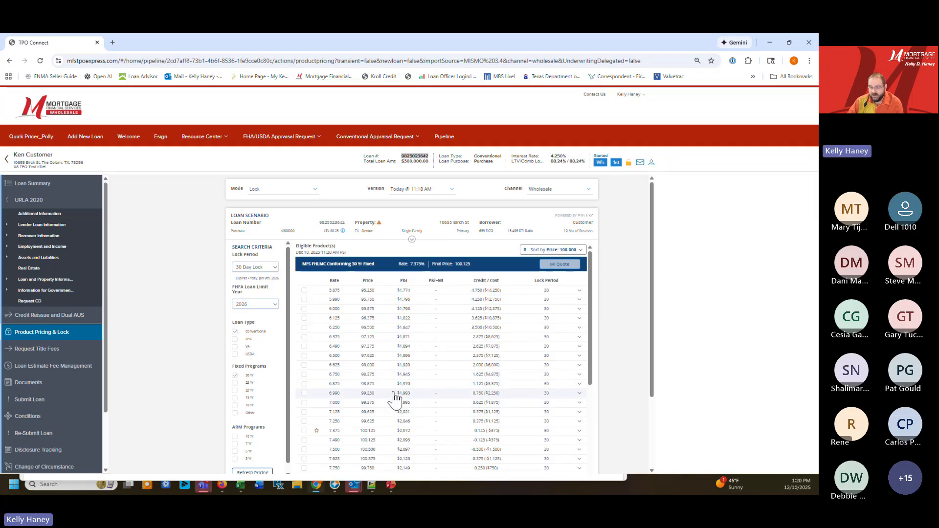
{"action": "left_click", "coordinate": [305, 384]}
{"action": "scroll", "coordinate": [440, 399], "scroll_direction": "down", "scroll_amount": 6}
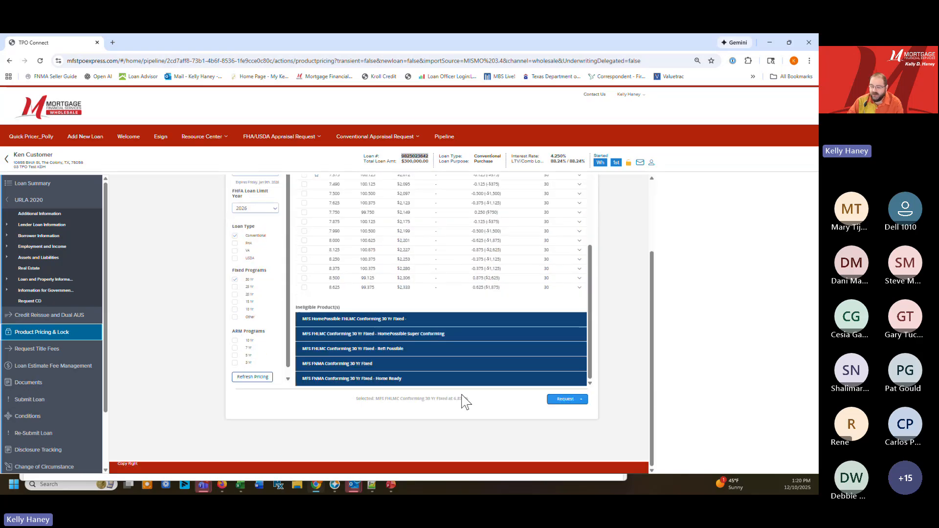
{"action": "left_click", "coordinate": [577, 400]}
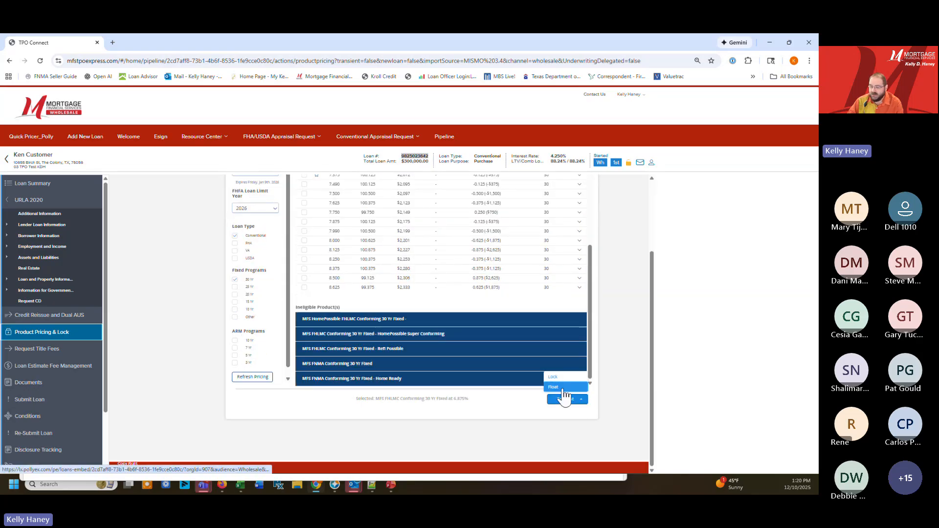
{"action": "left_click", "coordinate": [562, 389]}
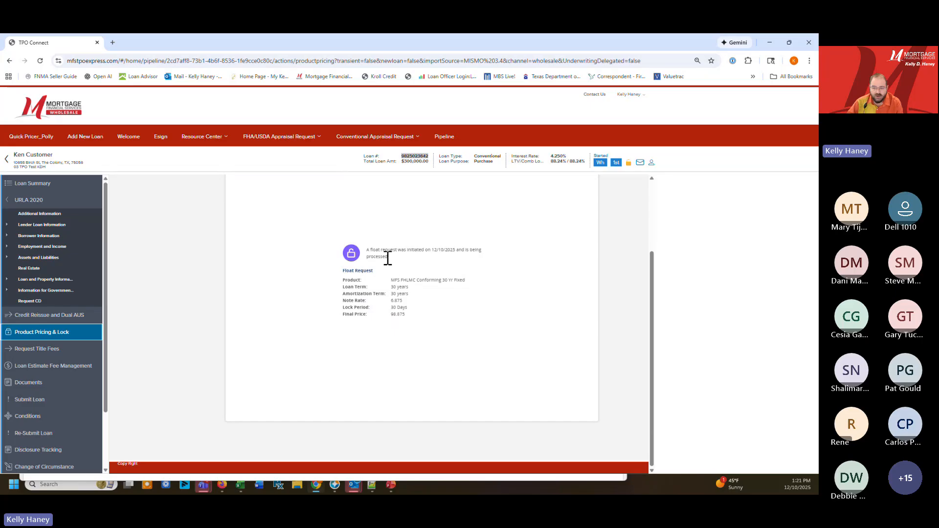
Open Request Title Fees for the loan and place an Easy Order for Closing Fees
{"action": "left_click", "coordinate": [34, 349]}
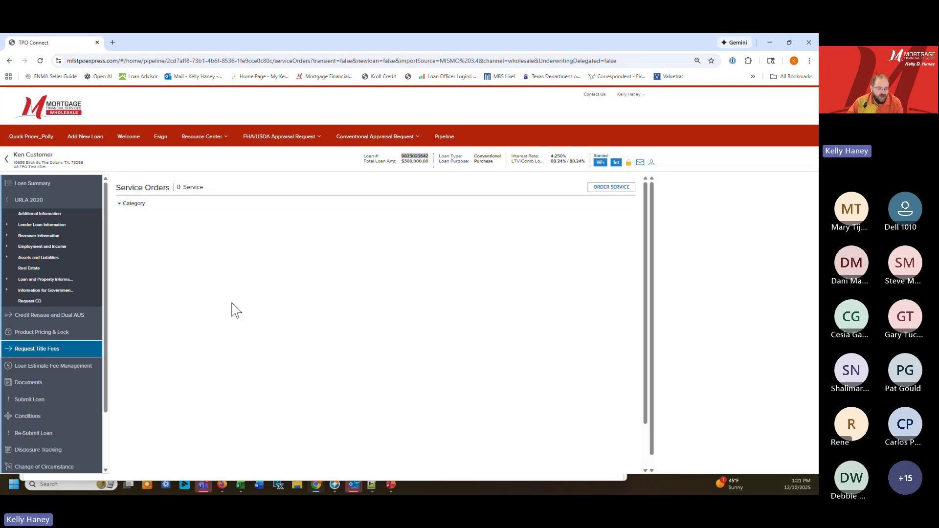
{"action": "left_click", "coordinate": [132, 221]}
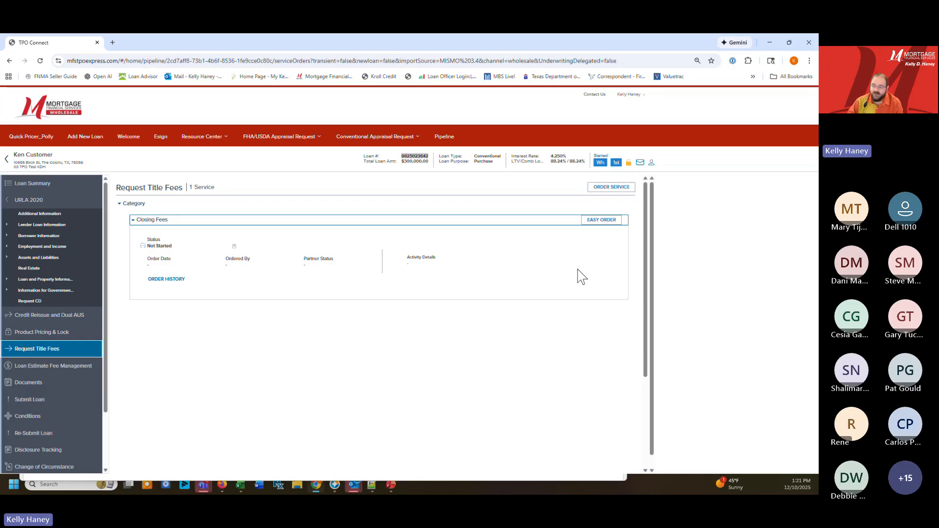
{"action": "left_click", "coordinate": [611, 220]}
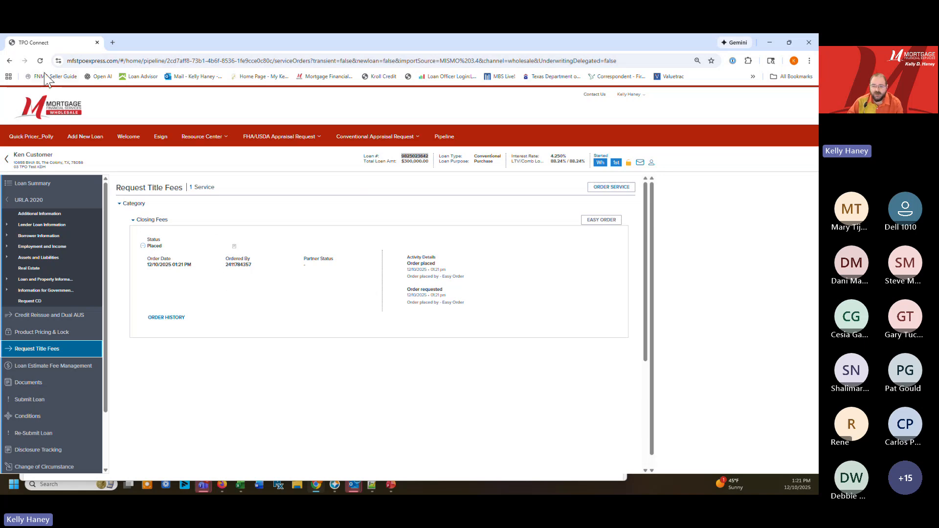
Reload the Request Title Fees page and check the status of the Closing Fees order
{"action": "right_click", "coordinate": [270, 381]}
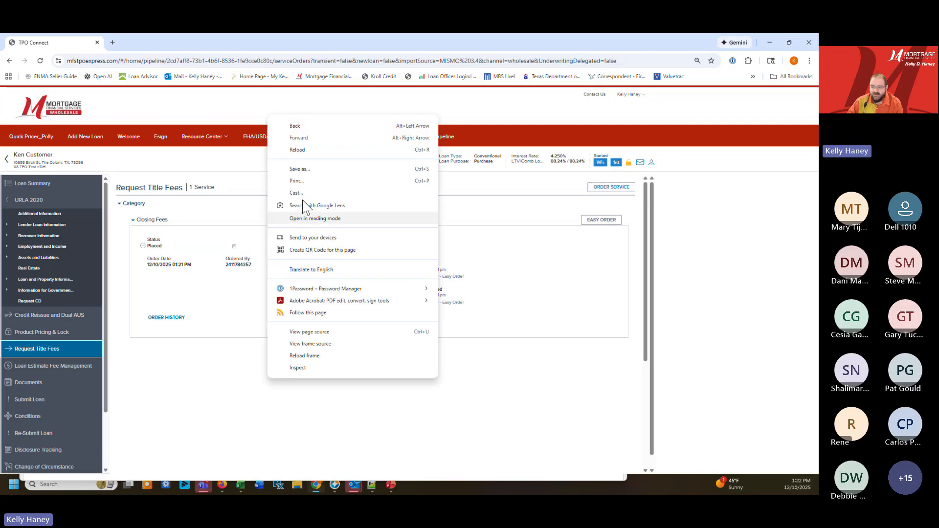
{"action": "left_click", "coordinate": [300, 152]}
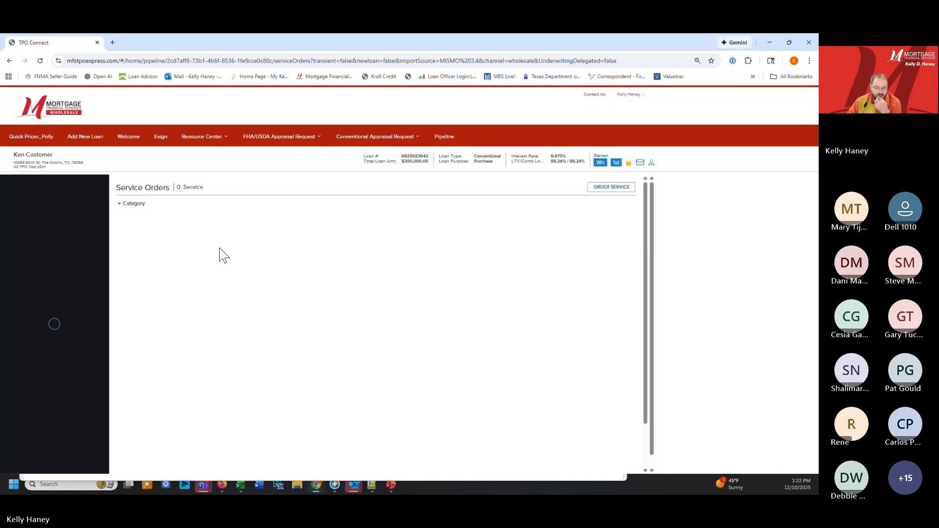
{"action": "left_click", "coordinate": [137, 221]}
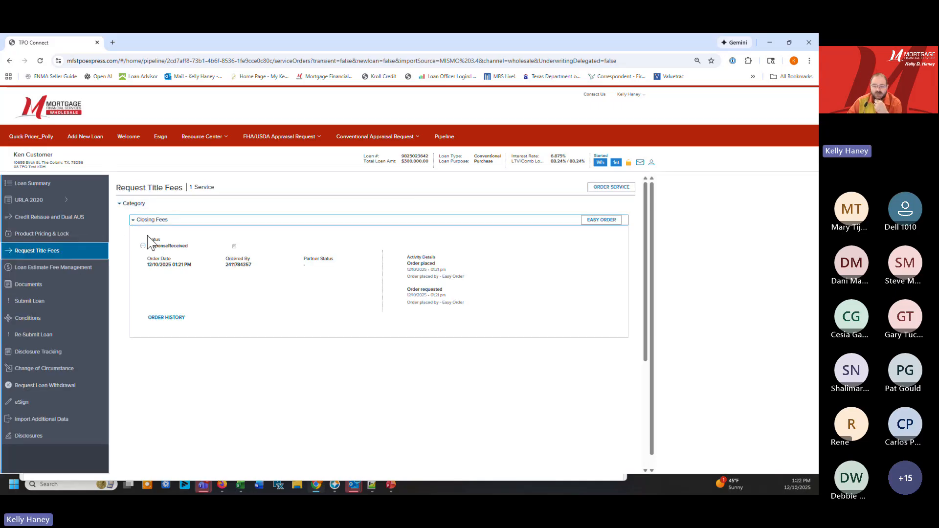
{"action": "left_click", "coordinate": [40, 60]}
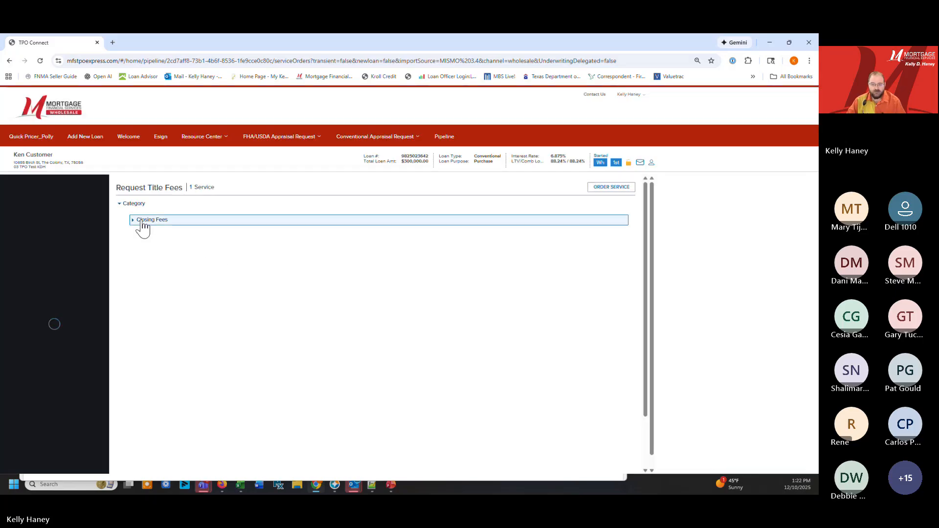
{"action": "left_click", "coordinate": [141, 221]}
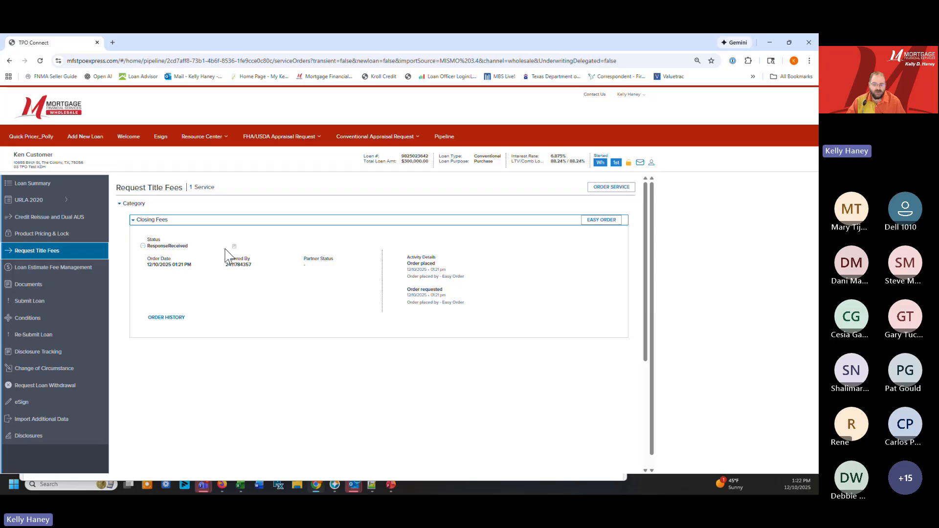
Open Loan Estimate Fee Management and review the Origination Charges and Services You Cannot Shop For sections
{"action": "left_click", "coordinate": [34, 272]}
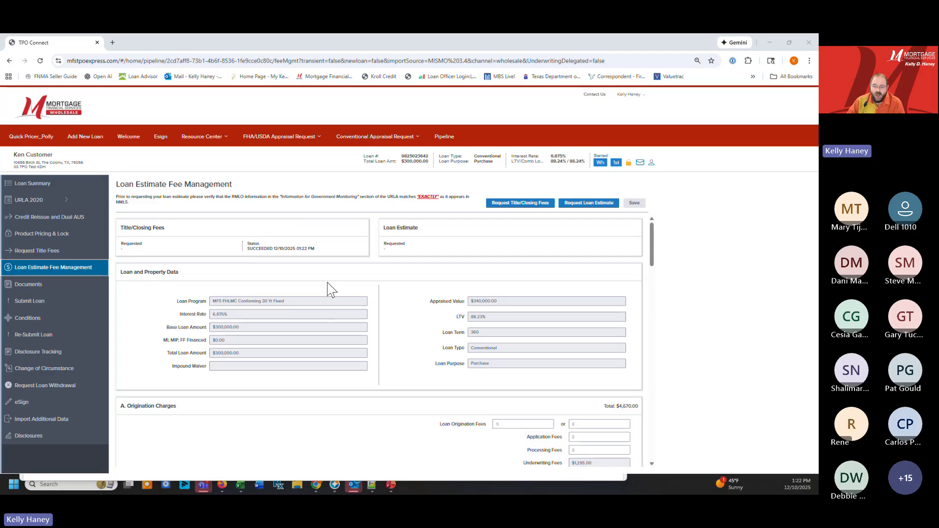
{"action": "scroll", "coordinate": [333, 289], "scroll_direction": "down", "scroll_amount": 3}
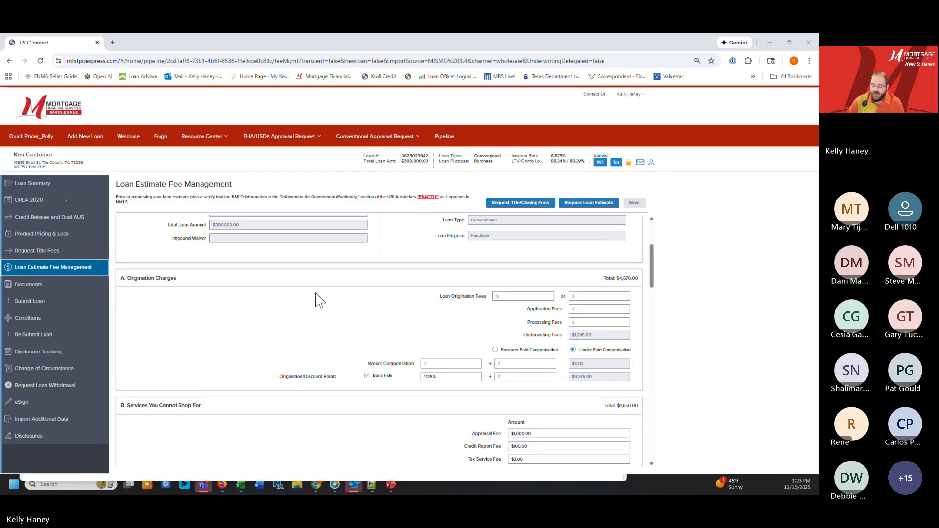
{"action": "left_click", "coordinate": [595, 321]}
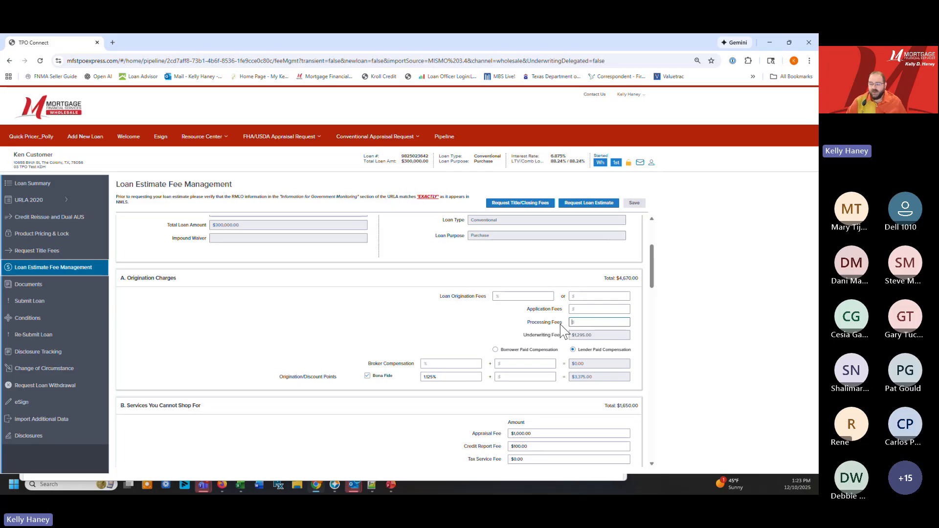
{"action": "scroll", "coordinate": [578, 366], "scroll_direction": "down", "scroll_amount": 1}
{"action": "scroll", "coordinate": [577, 365], "scroll_direction": "down", "scroll_amount": 3}
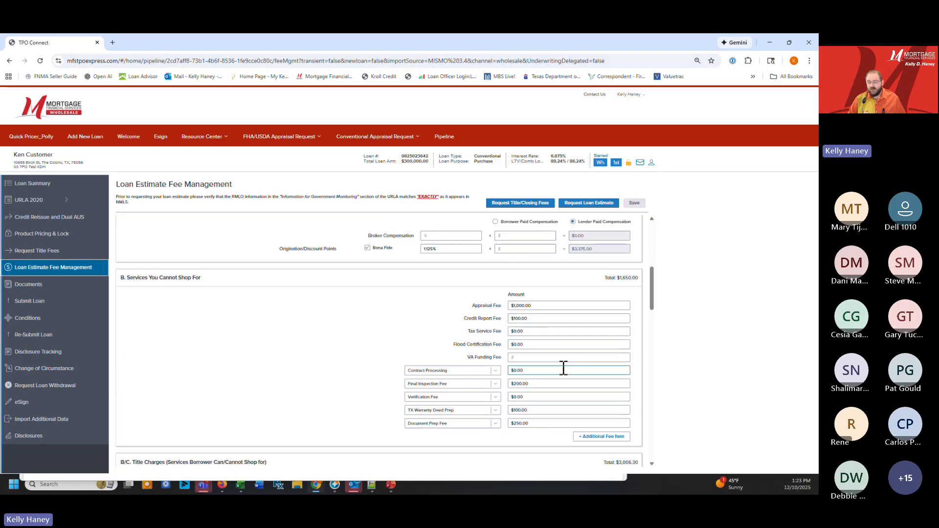
{"action": "left_click", "coordinate": [532, 371]}
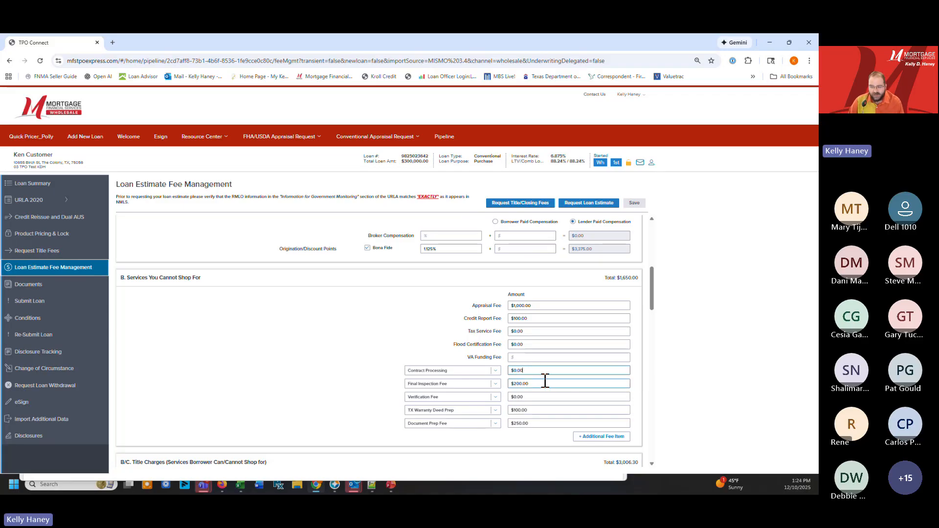
{"action": "scroll", "coordinate": [542, 374], "scroll_direction": "up", "scroll_amount": 3}
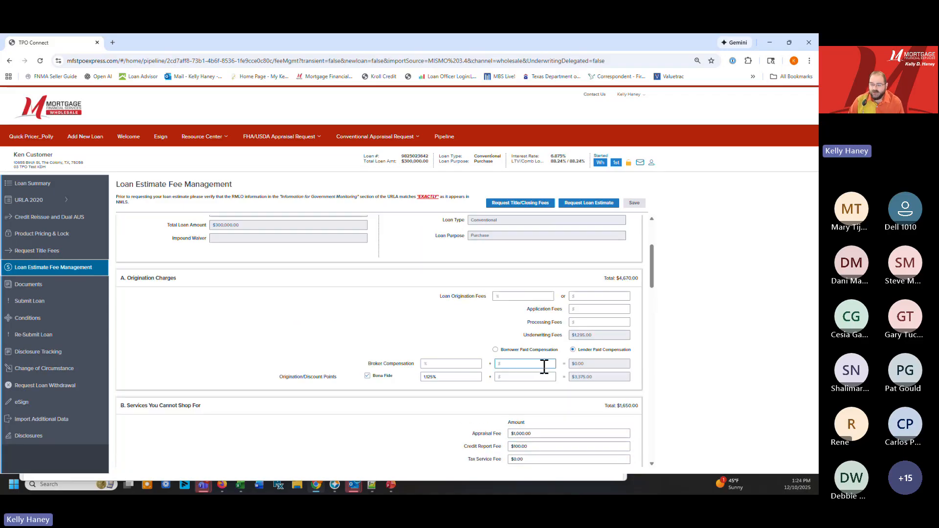
Switch the Origination Charges to Borrower Paid Compensation and set Broker Fees to 2%
{"action": "left_click", "coordinate": [495, 350]}
{"action": "left_click", "coordinate": [472, 362]}
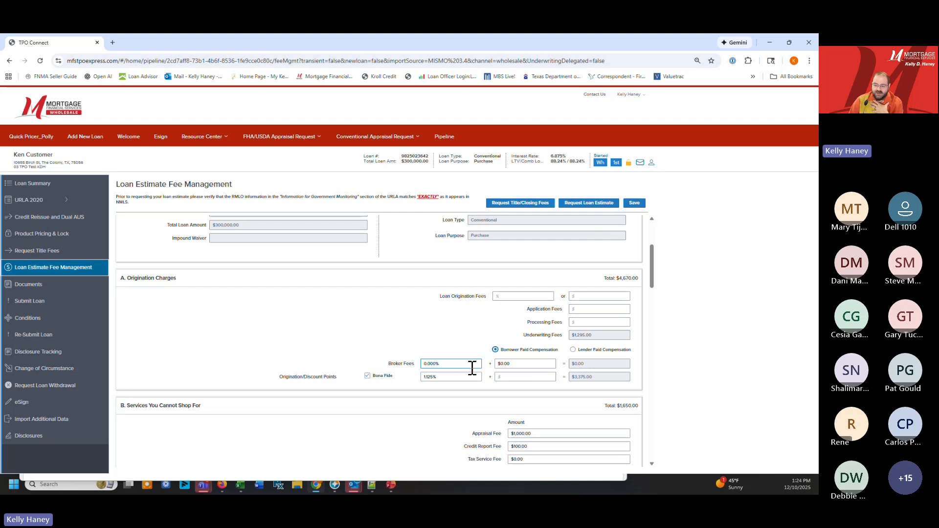
{"action": "left_click_drag", "start_coordinate": [471, 368], "coordinate": [382, 370]}
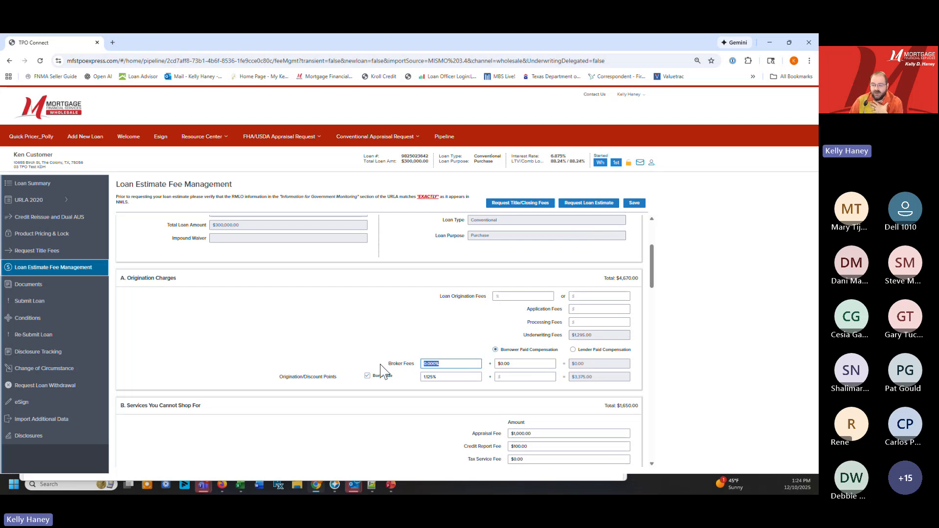
{"action": "type", "text": "2"}
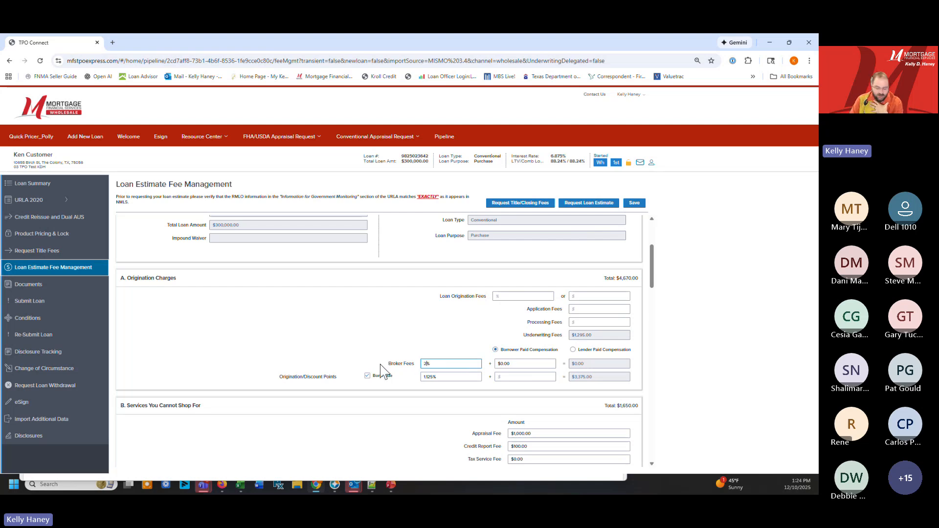
{"action": "key", "text": "Tab"}
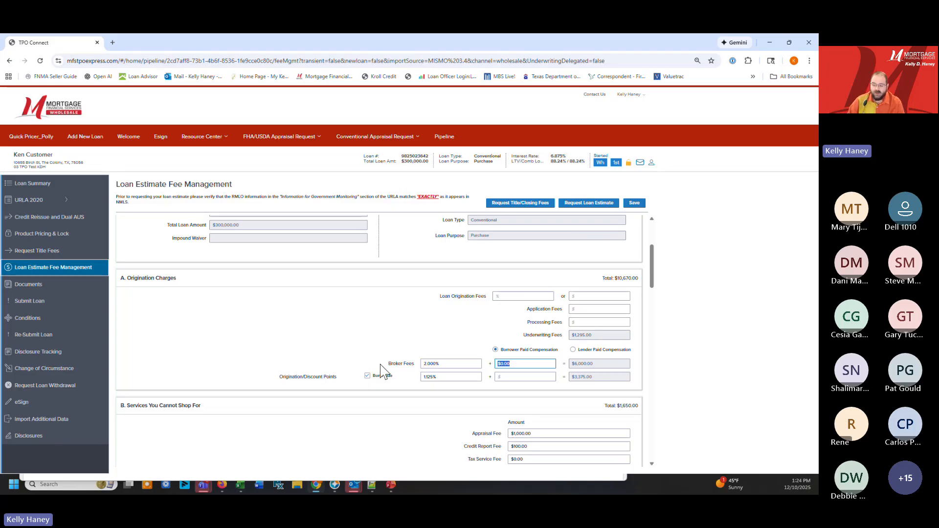
Clear the Origination/Discount Points percentage and turn off Bona Fide
{"action": "left_click_drag", "start_coordinate": [451, 378], "coordinate": [344, 382]}
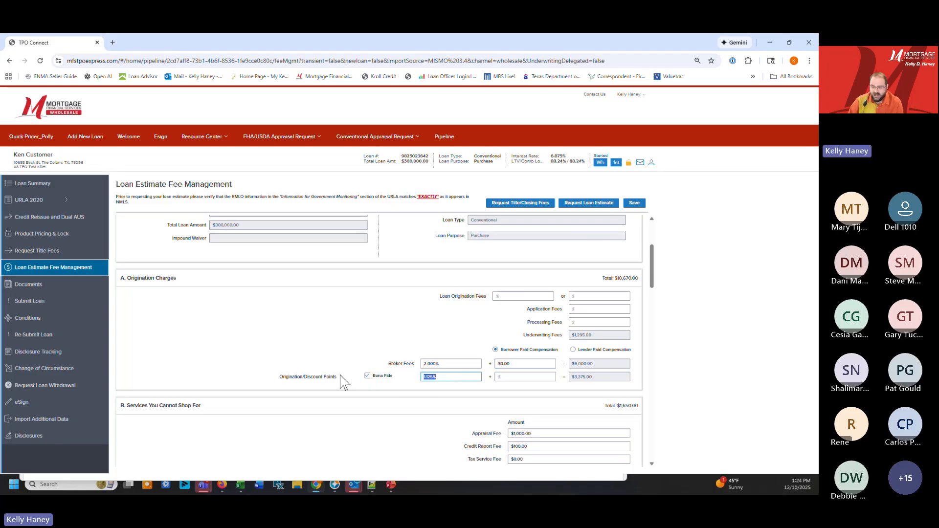
{"action": "key", "text": "BackSpace"}
{"action": "left_click", "coordinate": [367, 382]}
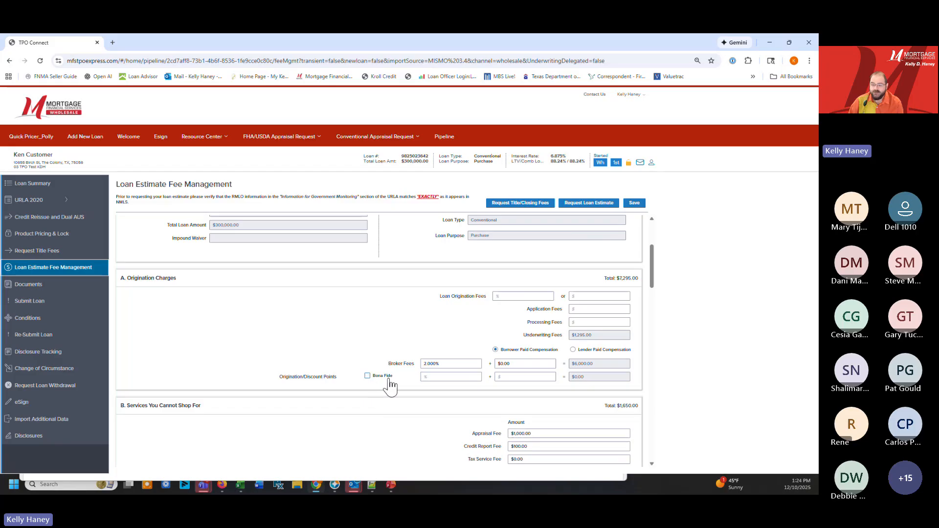
{"action": "left_click_drag", "start_coordinate": [460, 363], "coordinate": [389, 364]}
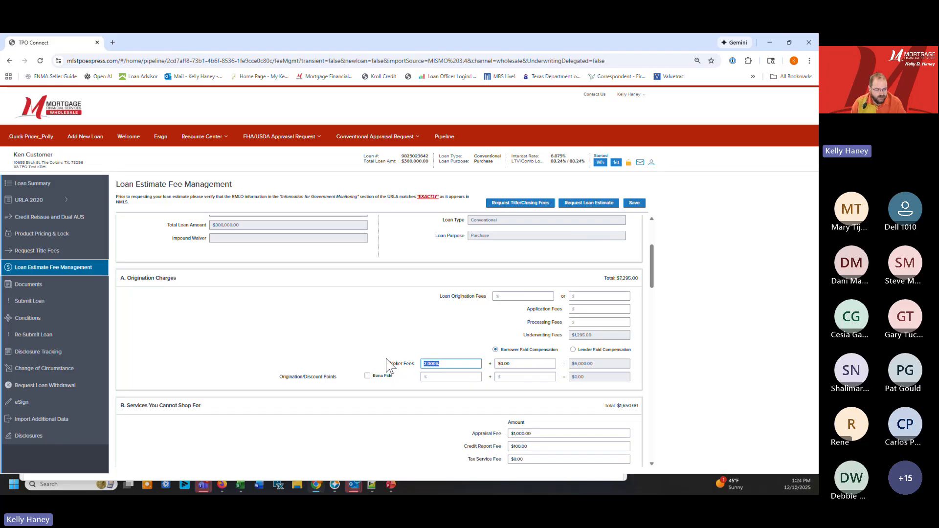
Under Services You Cannot Shop For, set the Appraisal Fee to $700 and the Credit Report Fee to $150
{"action": "scroll", "coordinate": [433, 357], "scroll_direction": "down", "scroll_amount": 4}
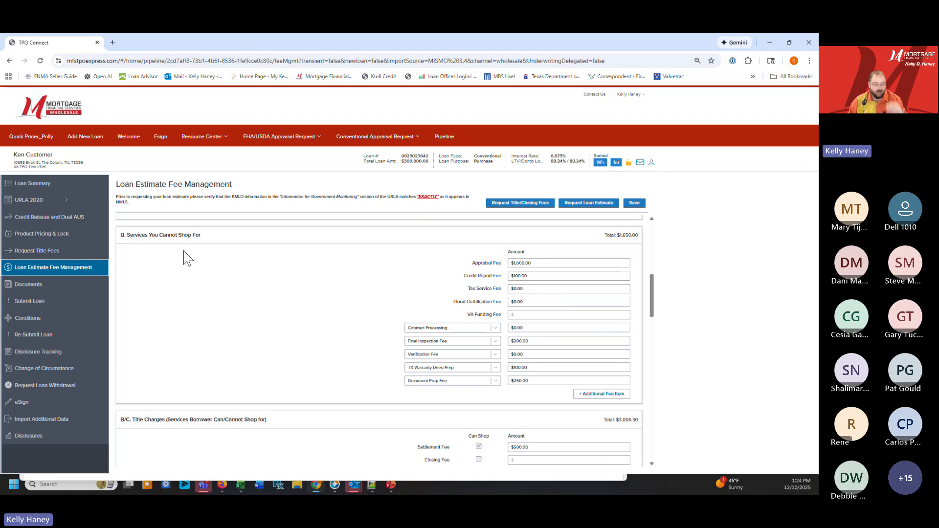
{"action": "left_click", "coordinate": [534, 275]}
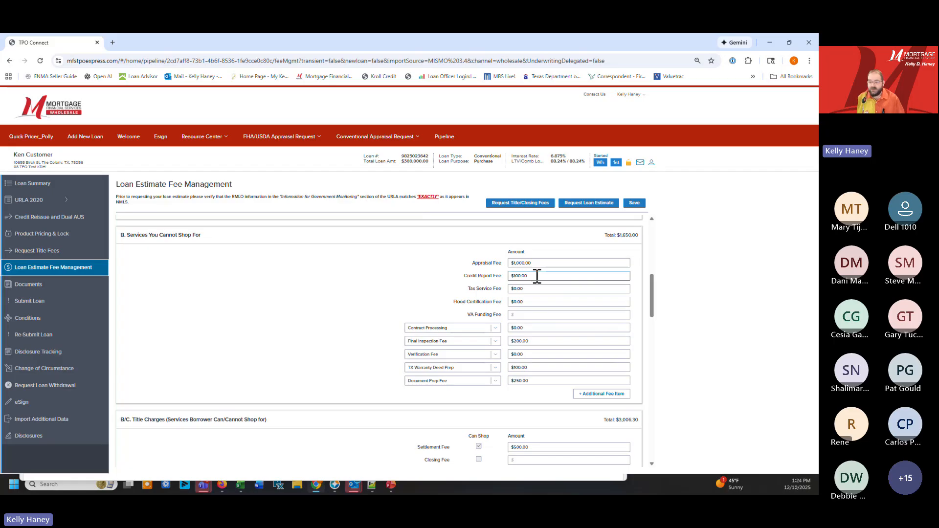
{"action": "left_click", "coordinate": [545, 266]}
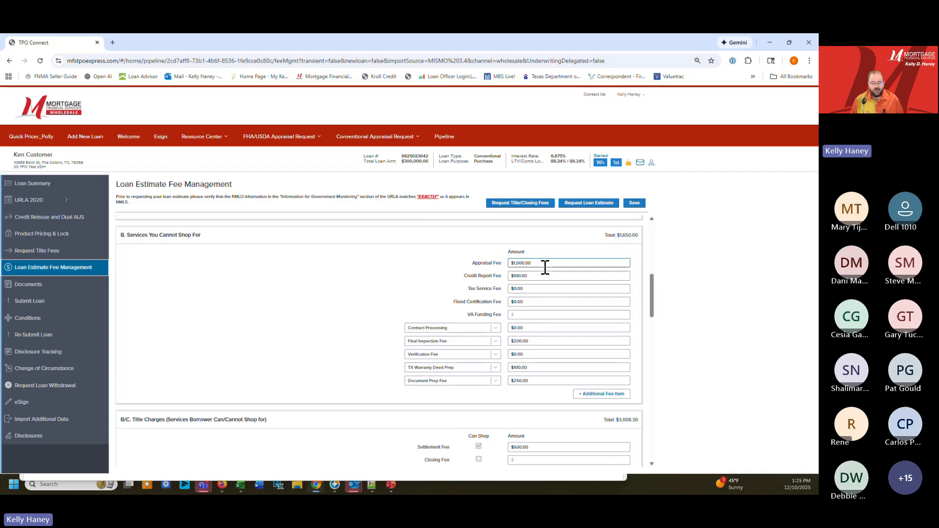
{"action": "left_click_drag", "start_coordinate": [545, 268], "coordinate": [443, 264]}
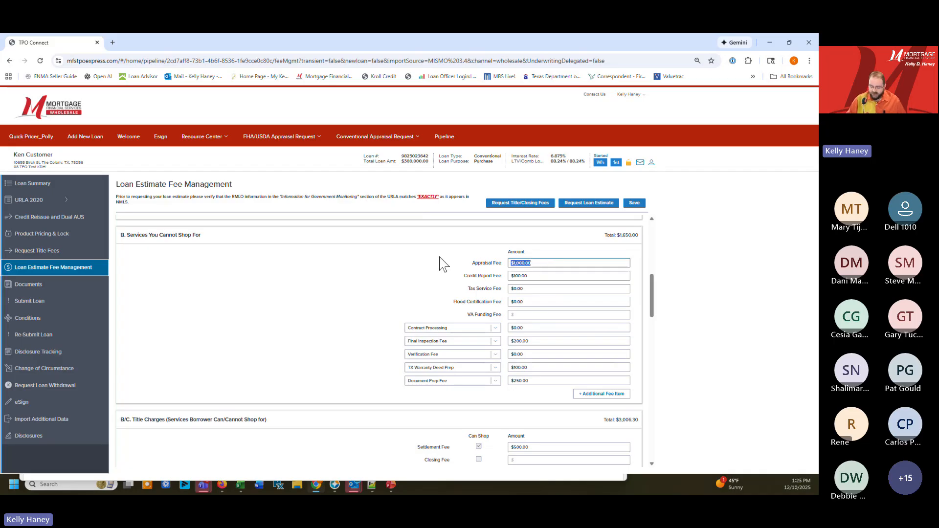
{"action": "type", "text": "700"}
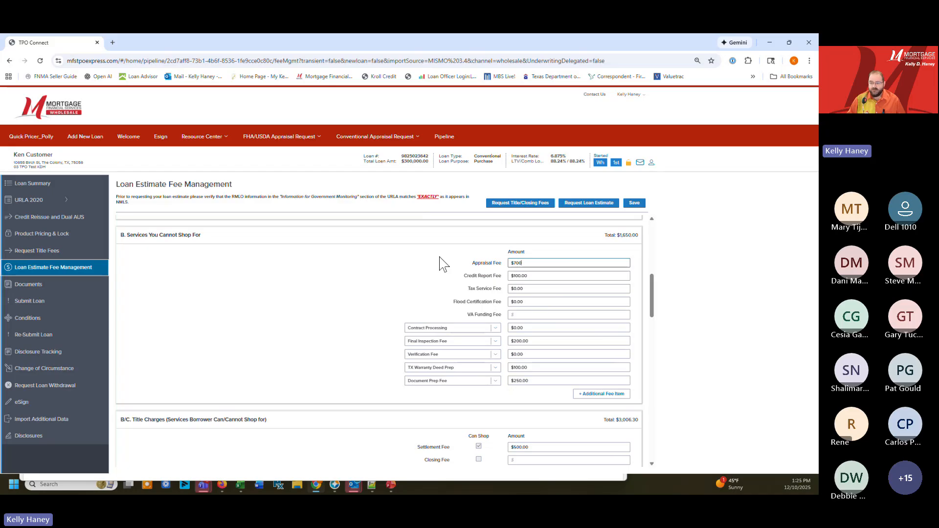
{"action": "key", "text": "Tab"}
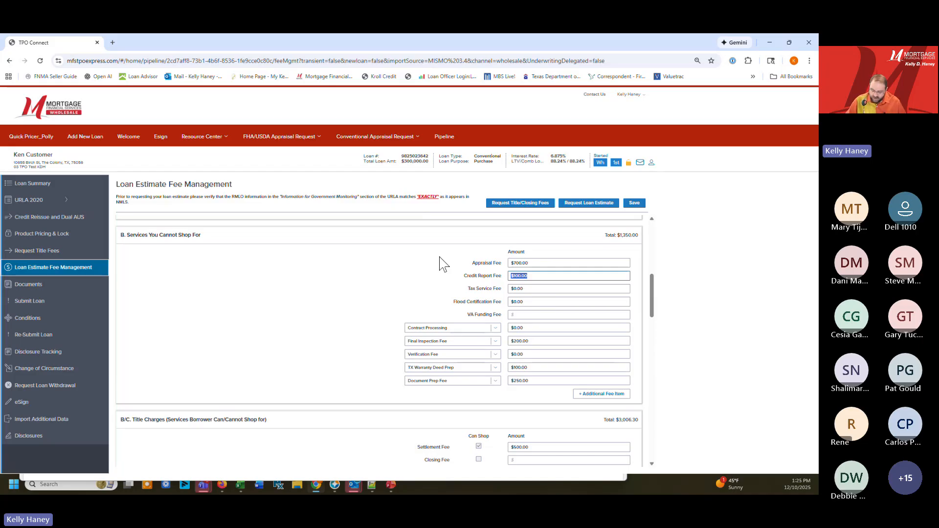
{"action": "key", "text": "BackSpace"}
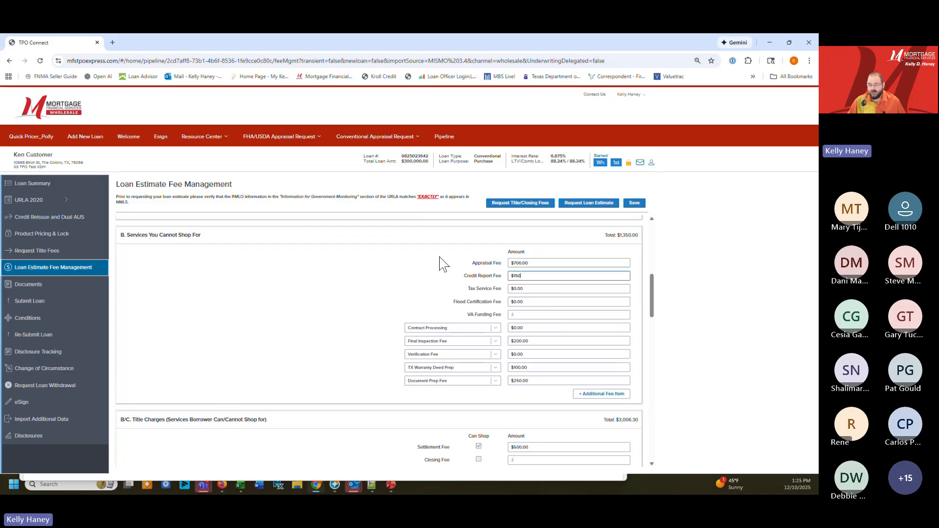
{"action": "key", "text": "Tab"}
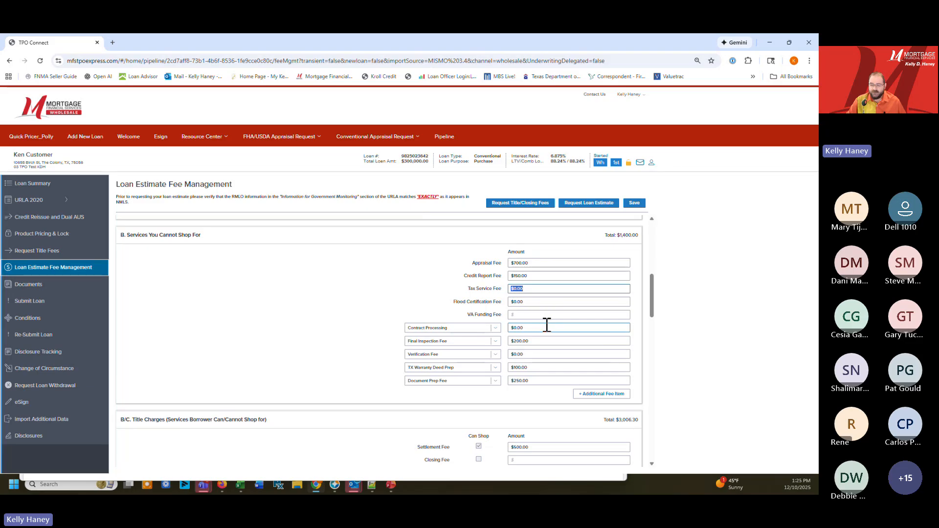
Set the Contract Processing fee to $995 and the Final Inspection Fee to $0
{"action": "left_click", "coordinate": [522, 328]}
{"action": "type", "text": "995"}
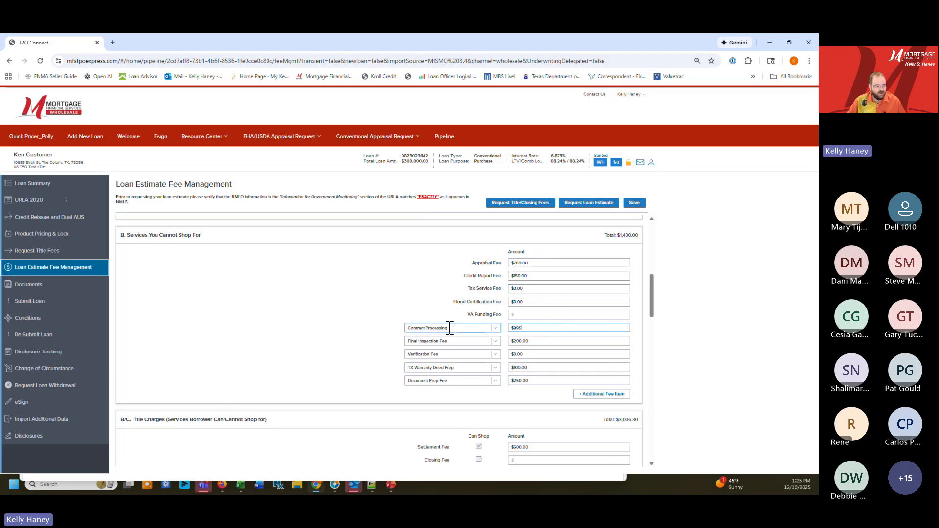
{"action": "key", "text": "Tab"}
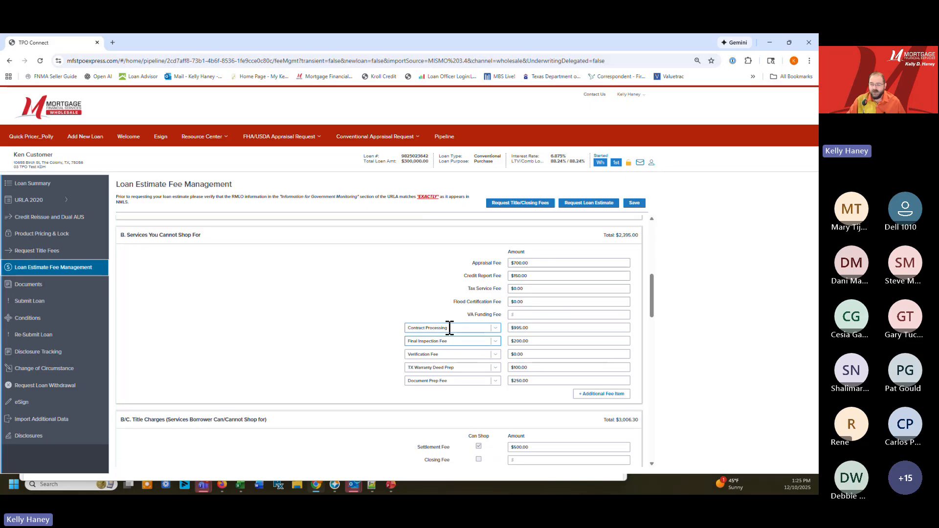
{"action": "left_click", "coordinate": [539, 340]}
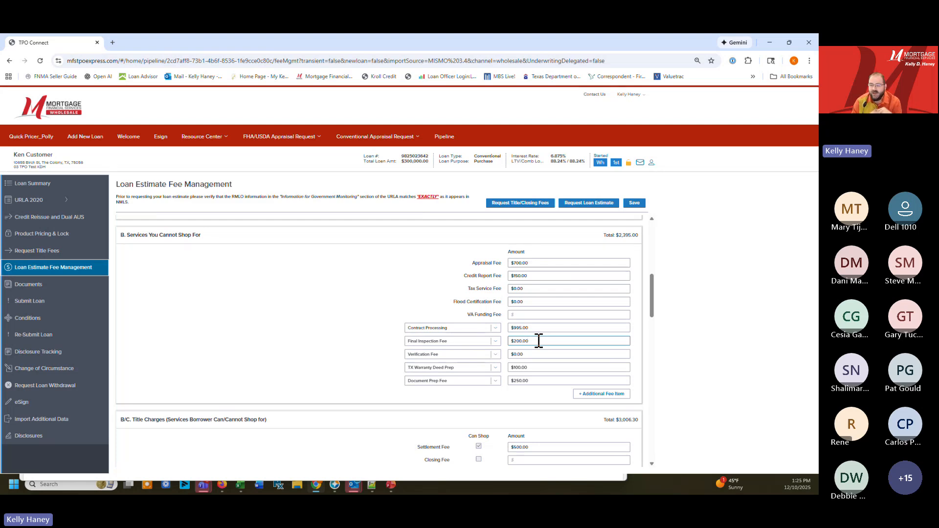
{"action": "left_click_drag", "start_coordinate": [538, 341], "coordinate": [424, 353]}
{"action": "type", "text": "0"}
{"action": "key", "text": "Tab"}
Set the Verification Fee under Services You Cannot Shop For to $50
{"action": "left_click", "coordinate": [538, 352]}
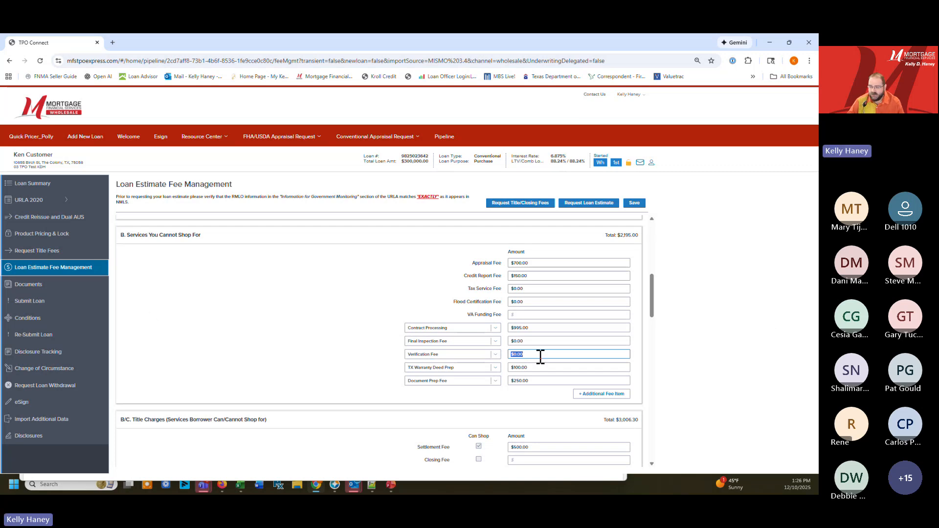
{"action": "type", "text": "50"}
{"action": "left_click", "coordinate": [537, 362]}
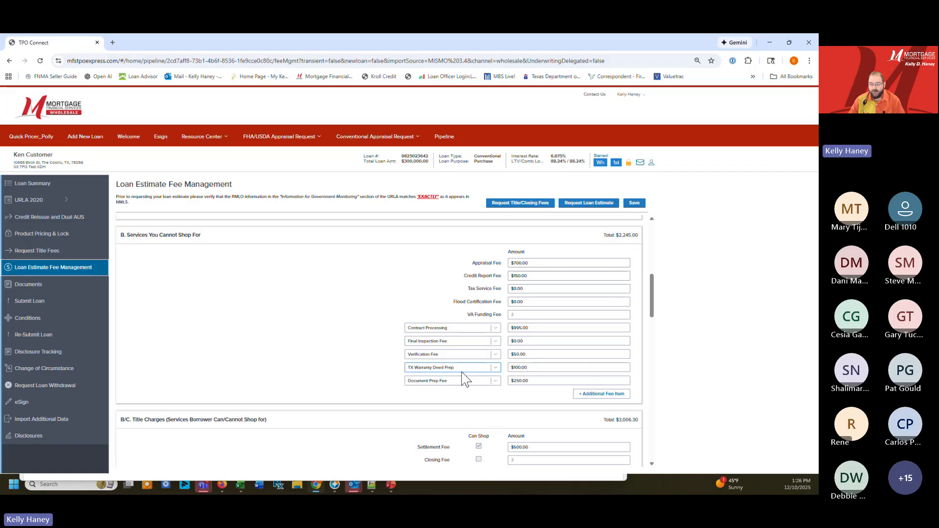
{"action": "left_click", "coordinate": [588, 367]}
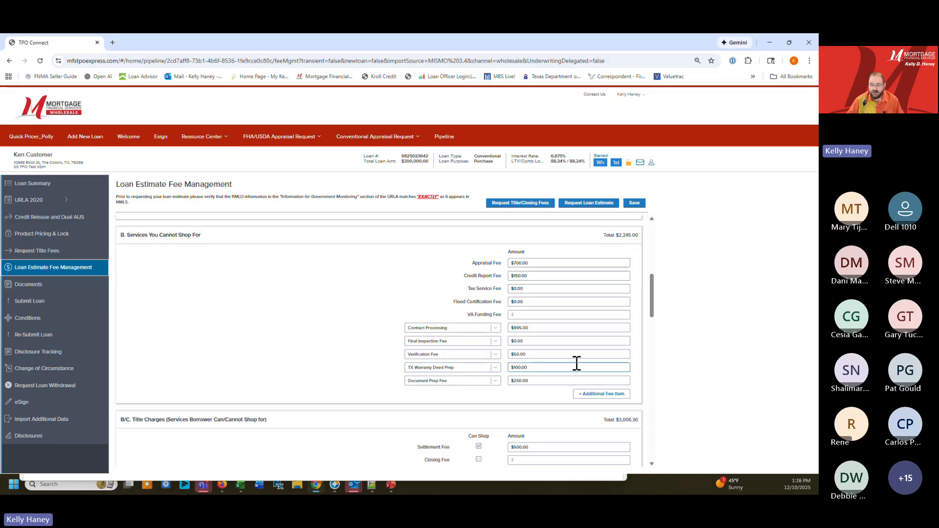
Set the TX Warranty Deed Prep fee to $0 and the Document Prep Fee to $125, and save the fees
{"action": "left_click_drag", "start_coordinate": [553, 367], "coordinate": [429, 376]}
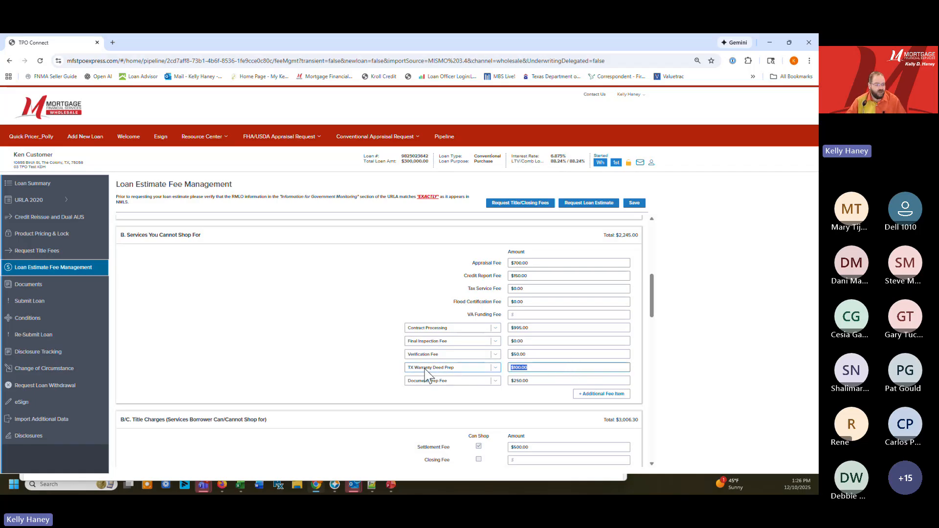
{"action": "type", "text": "0"}
{"action": "key", "text": "Tab"}
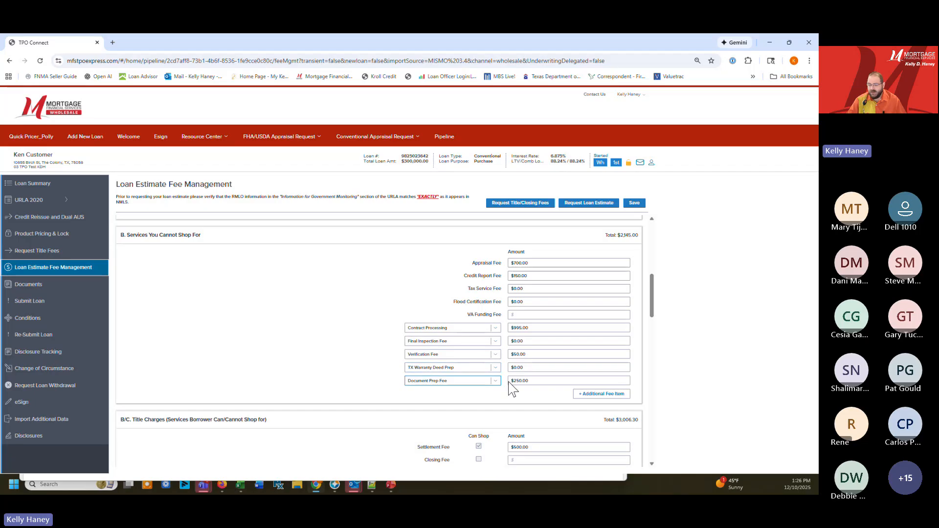
{"action": "left_click_drag", "start_coordinate": [544, 381], "coordinate": [473, 381]}
{"action": "type", "text": "125"}
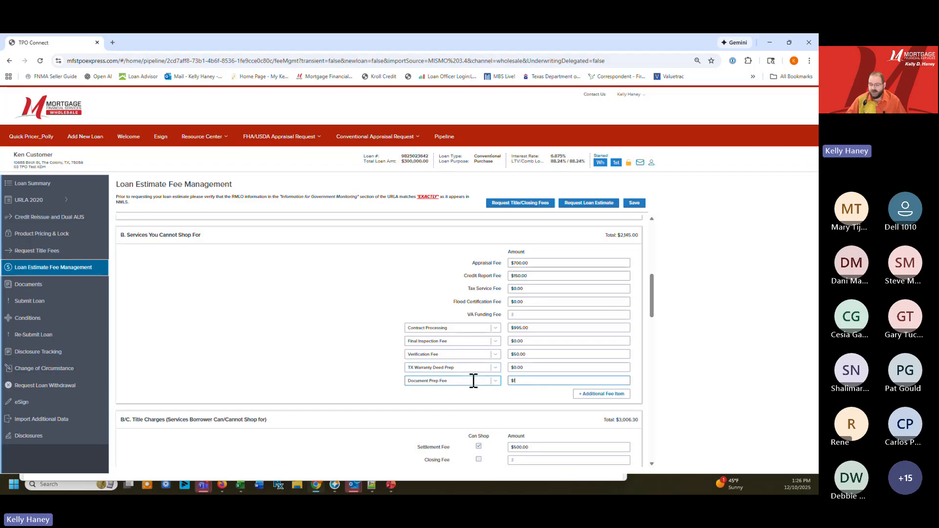
{"action": "key", "text": "Tab"}
{"action": "left_click", "coordinate": [632, 203]}
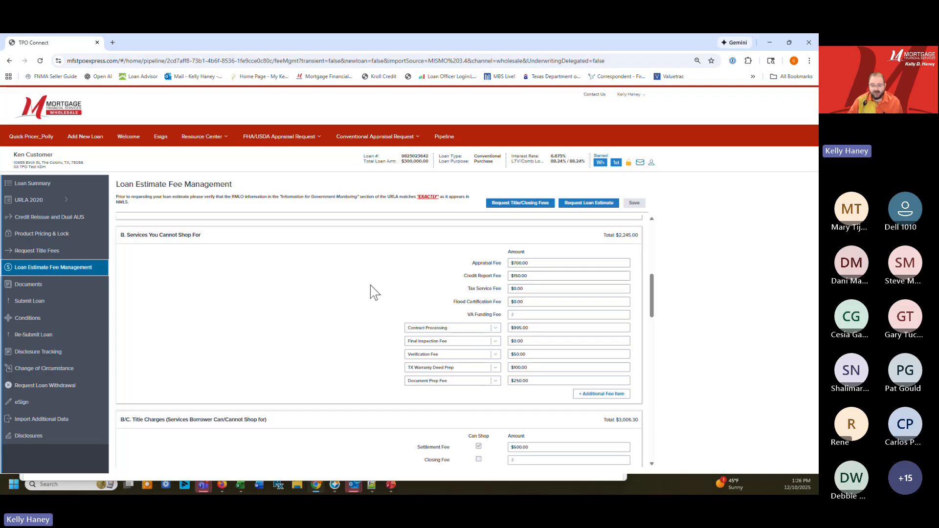
Under Services You Can Shop For, clear the Survey Fee amount and reset that line's fee name to Select Fee Name
{"action": "scroll", "coordinate": [414, 284], "scroll_direction": "up", "scroll_amount": 1}
{"action": "scroll", "coordinate": [417, 292], "scroll_direction": "down", "scroll_amount": 3}
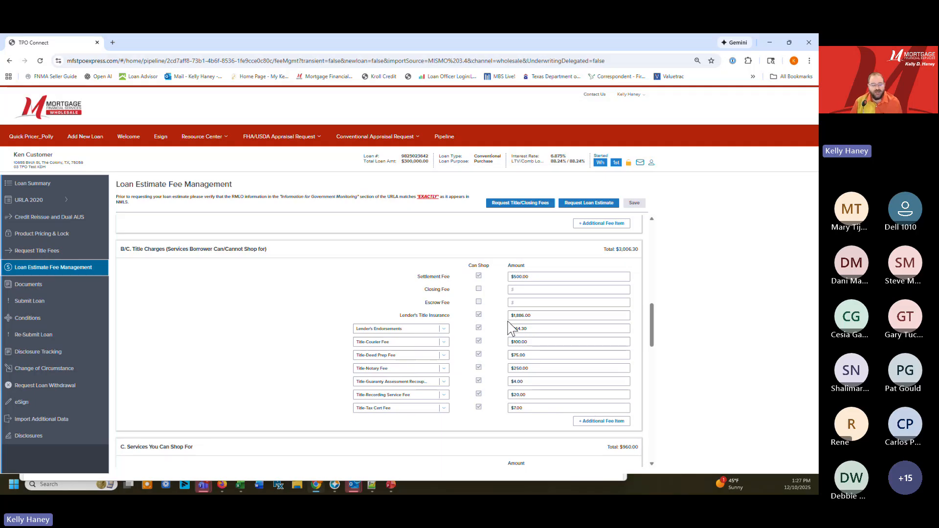
{"action": "scroll", "coordinate": [508, 323], "scroll_direction": "down", "scroll_amount": 4}
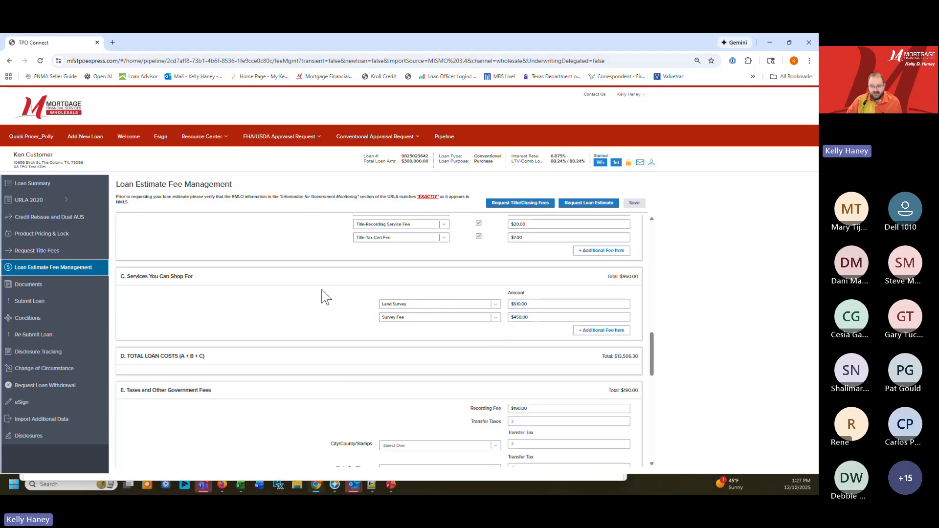
{"action": "left_click_drag", "start_coordinate": [531, 317], "coordinate": [476, 316]}
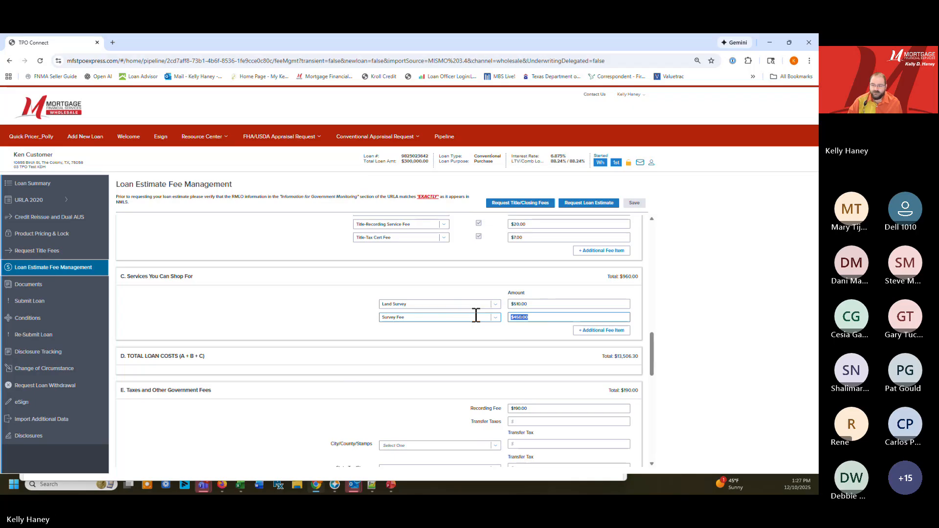
{"action": "key", "text": "BackSpace"}
{"action": "left_click", "coordinate": [496, 318]}
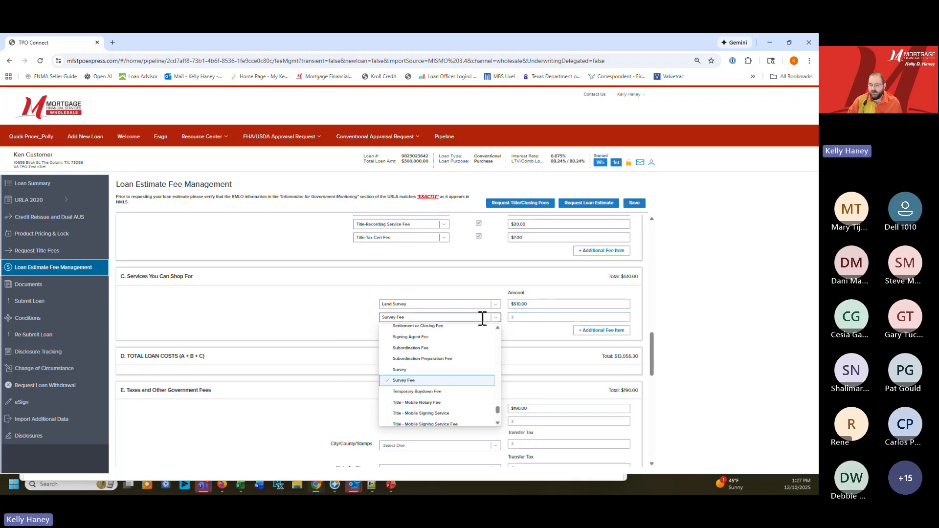
{"action": "scroll", "coordinate": [457, 340], "scroll_direction": "up", "scroll_amount": 10}
{"action": "scroll", "coordinate": [447, 336], "scroll_direction": "up", "scroll_amount": 5}
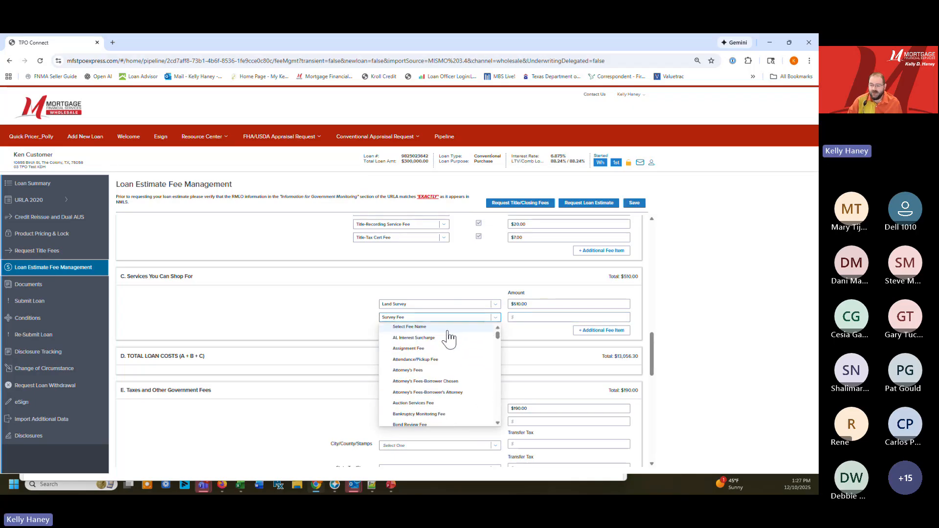
{"action": "left_click", "coordinate": [463, 329]}
{"action": "left_click", "coordinate": [513, 318]}
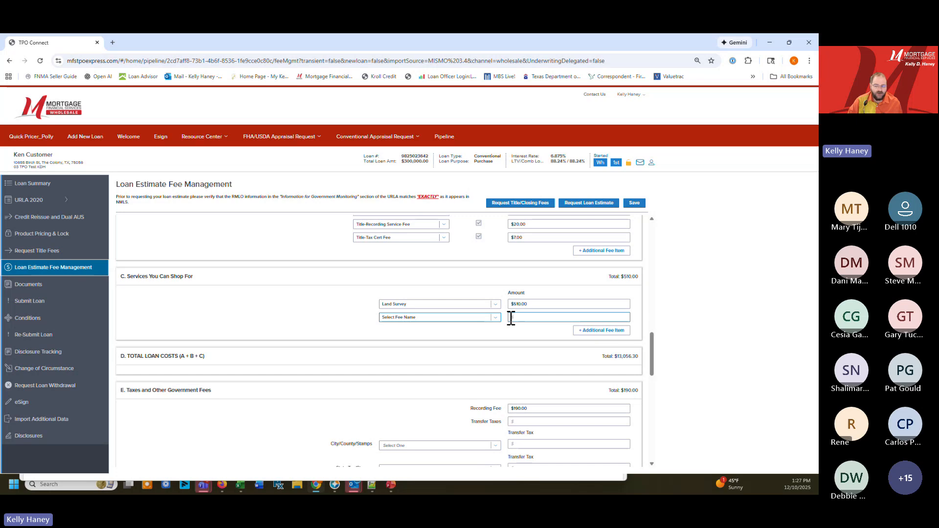
{"action": "left_click", "coordinate": [570, 305]}
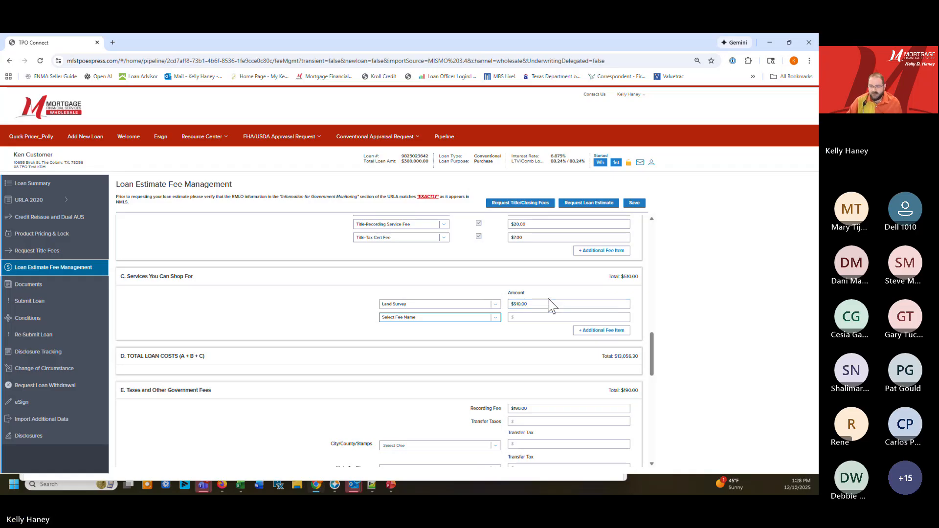
Set the number of days for prepaid Interest to 15 in the Prepaids section
{"action": "scroll", "coordinate": [548, 306], "scroll_direction": "down", "scroll_amount": 2}
{"action": "scroll", "coordinate": [527, 312], "scroll_direction": "down", "scroll_amount": 2}
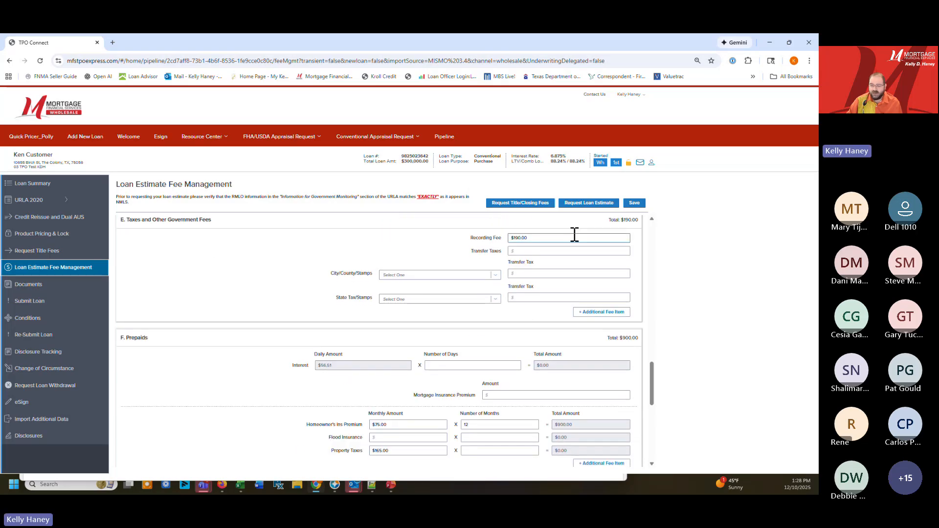
{"action": "left_click_drag", "start_coordinate": [562, 237], "coordinate": [487, 244]}
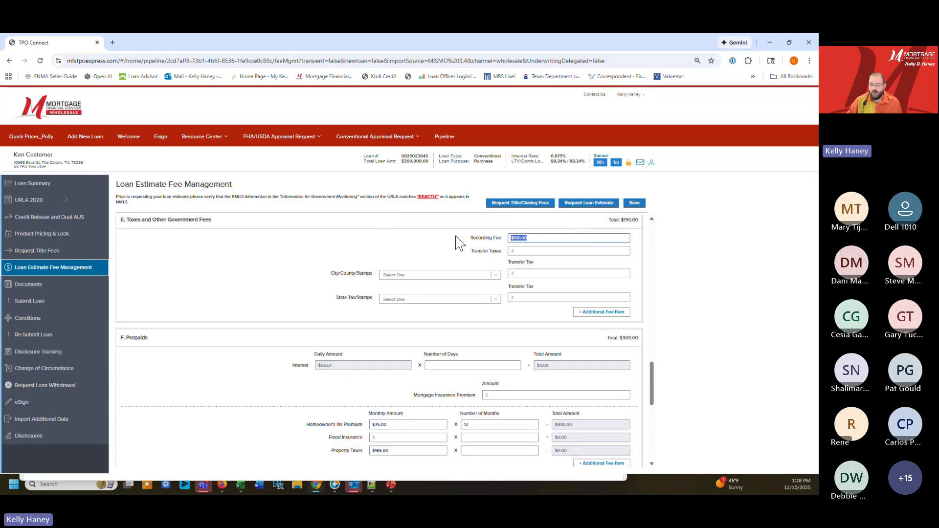
{"action": "left_click", "coordinate": [545, 251]}
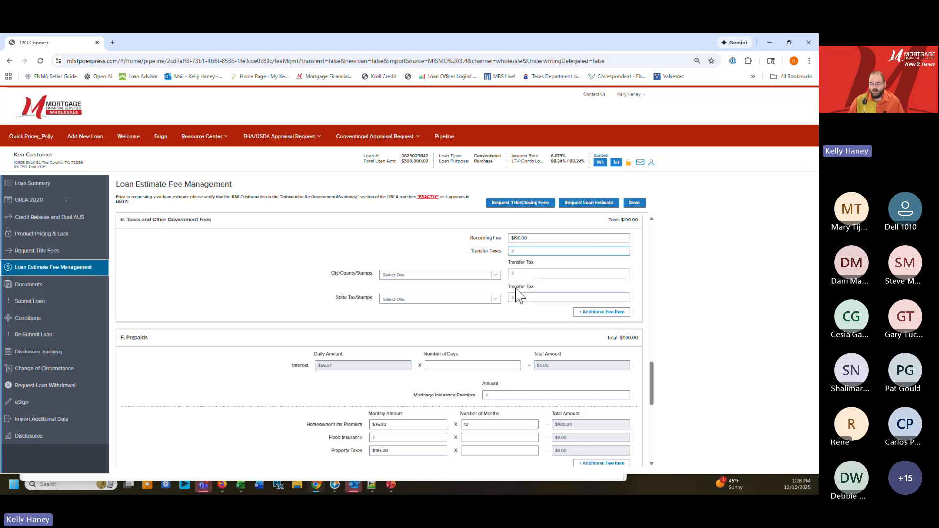
{"action": "scroll", "coordinate": [518, 296], "scroll_direction": "down", "scroll_amount": 2}
{"action": "left_click", "coordinate": [471, 280]}
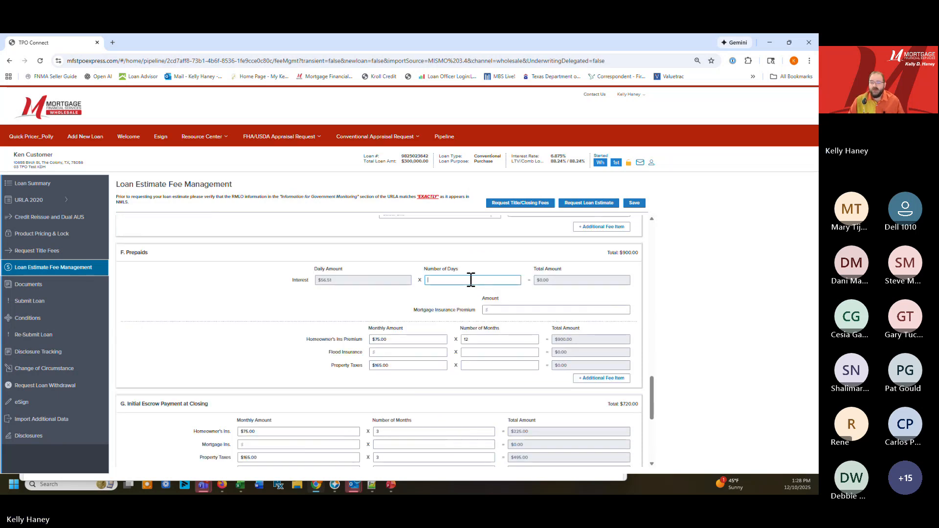
{"action": "type", "text": "15"}
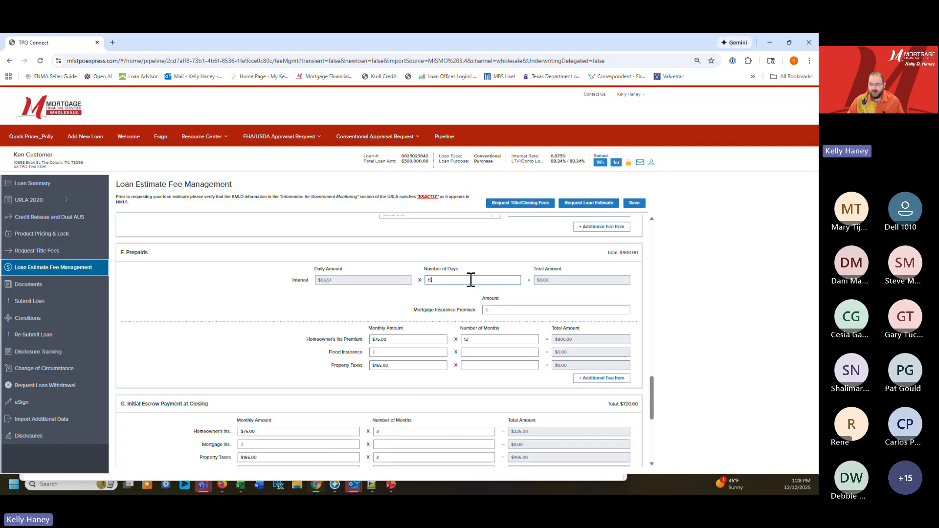
{"action": "key", "text": "Tab"}
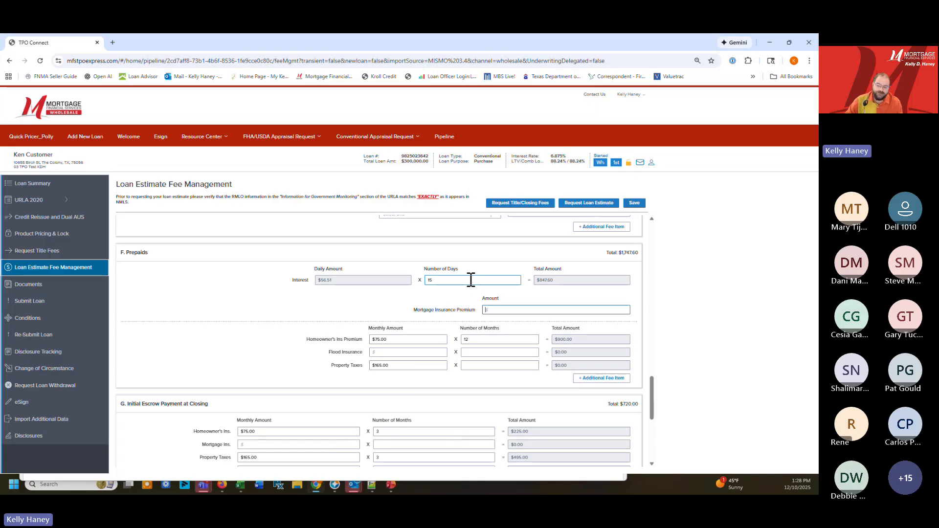
Set the monthly amount of the Homeowner's Ins Premium under Prepaids to $125
{"action": "left_click_drag", "start_coordinate": [415, 338], "coordinate": [313, 347]}
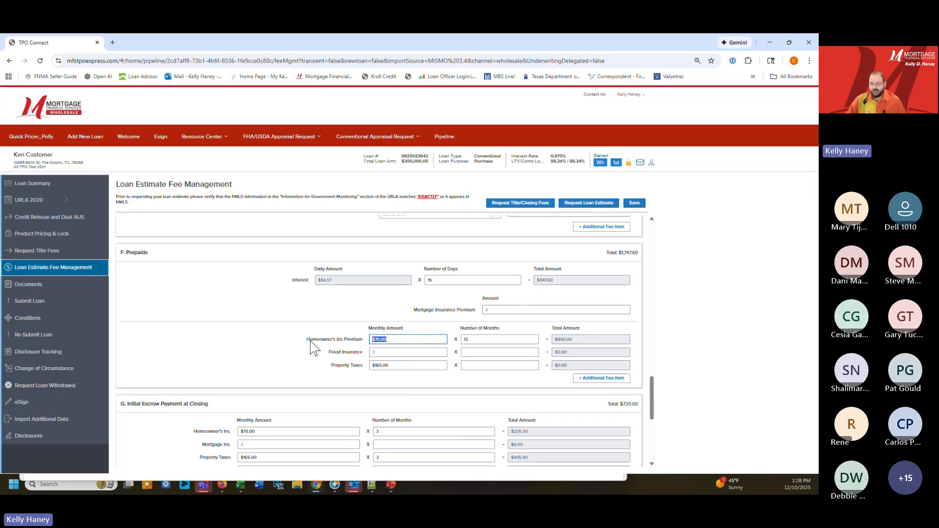
{"action": "type", "text": "1"}
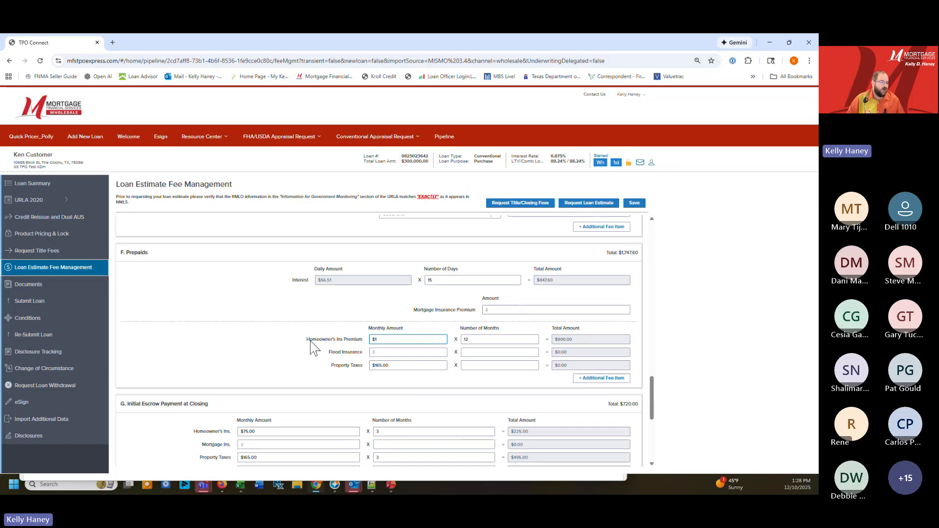
{"action": "type", "text": "25"}
{"action": "key", "text": "Tab"}
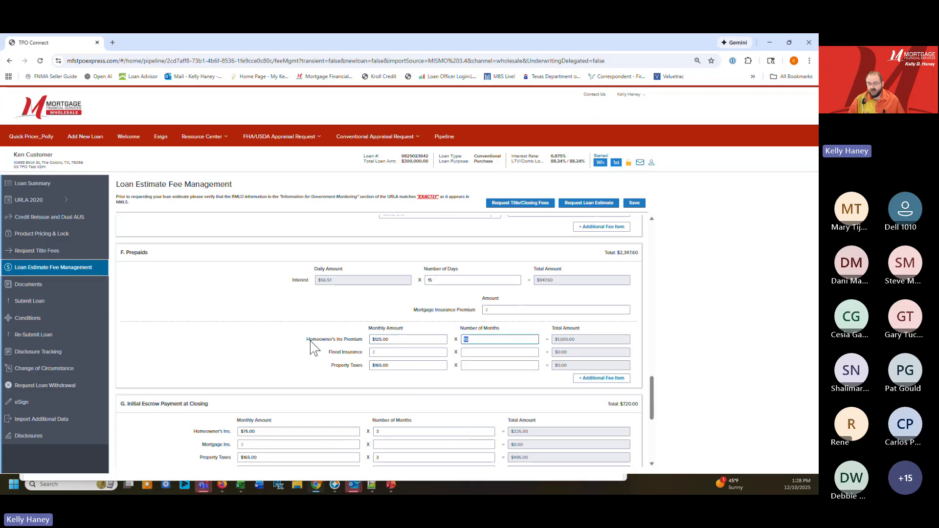
{"action": "scroll", "coordinate": [303, 345], "scroll_direction": "down", "scroll_amount": 1}
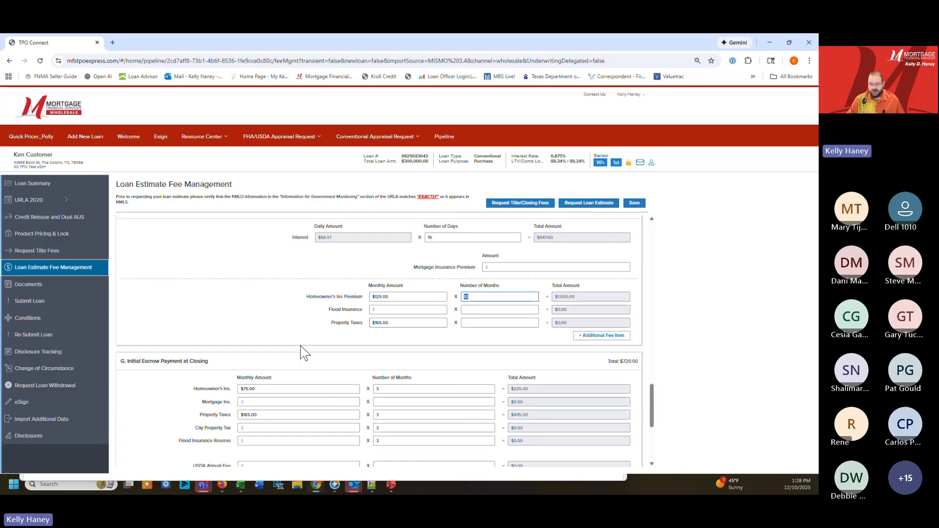
{"action": "key", "text": "Tab"}
Set the monthly Homeowner's Ins. amount under Initial Escrow Payment at Closing to $125
{"action": "scroll", "coordinate": [321, 356], "scroll_direction": "down", "scroll_amount": 1}
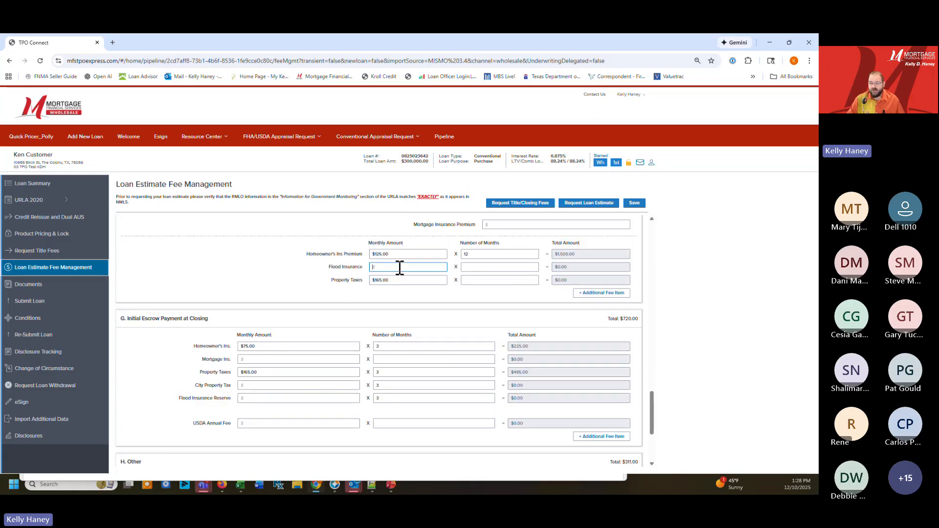
{"action": "left_click", "coordinate": [286, 346]}
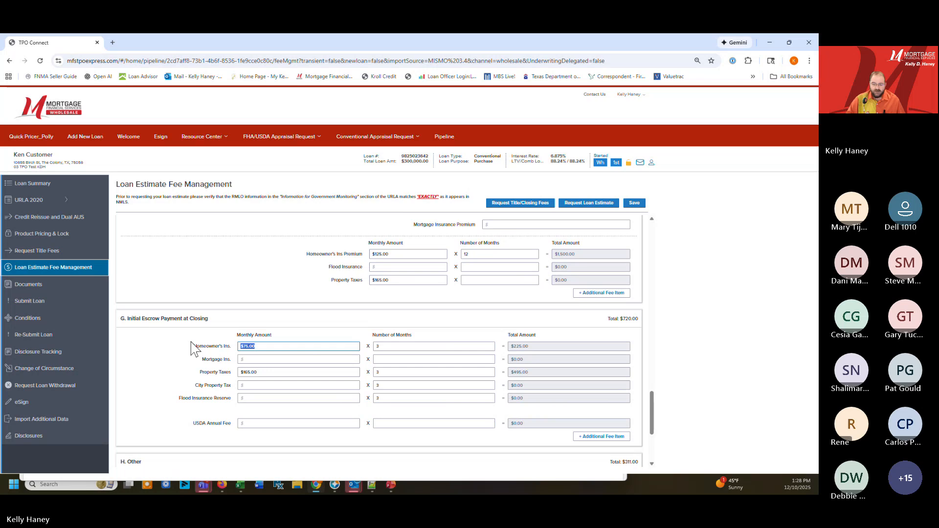
{"action": "type", "text": "125"}
{"action": "key", "text": "Tab"}
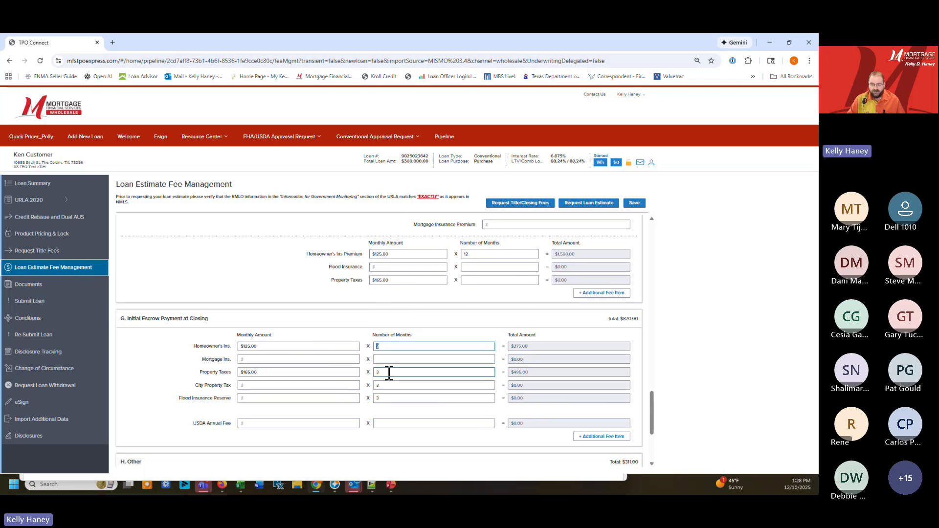
{"action": "left_click", "coordinate": [296, 373]}
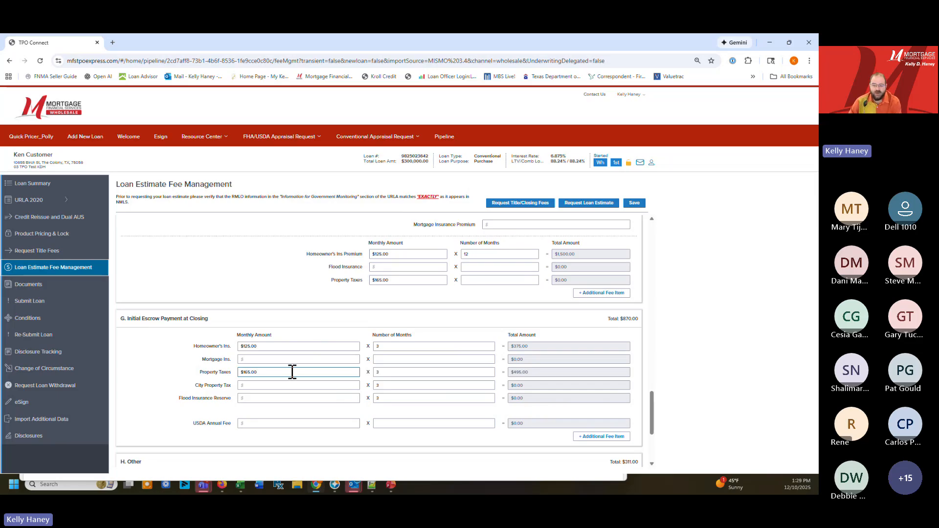
{"action": "left_click", "coordinate": [293, 386]}
Add two additional fee items to the Other section, one with a free-text name and one with a selectable fee name
{"action": "scroll", "coordinate": [297, 369], "scroll_direction": "down", "scroll_amount": 2}
{"action": "scroll", "coordinate": [307, 336], "scroll_direction": "down", "scroll_amount": 1}
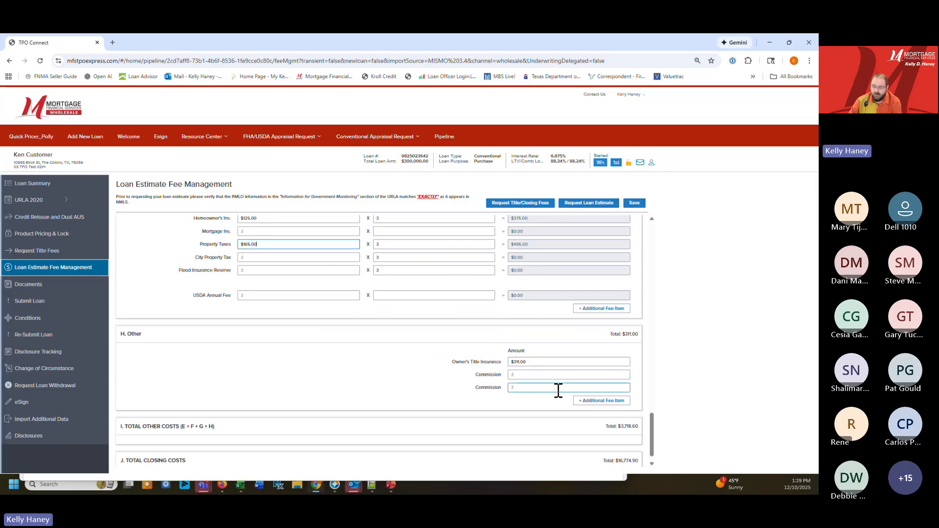
{"action": "left_click", "coordinate": [587, 402]}
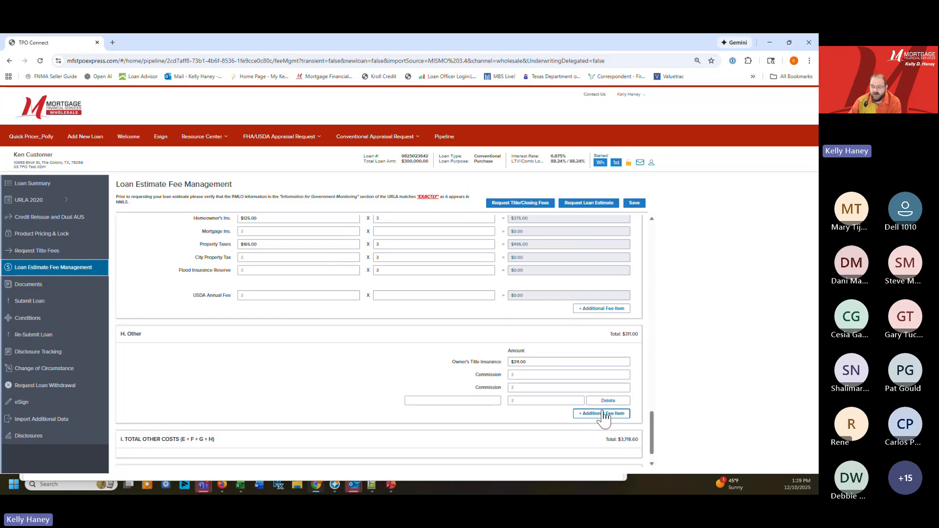
{"action": "left_click", "coordinate": [602, 413]}
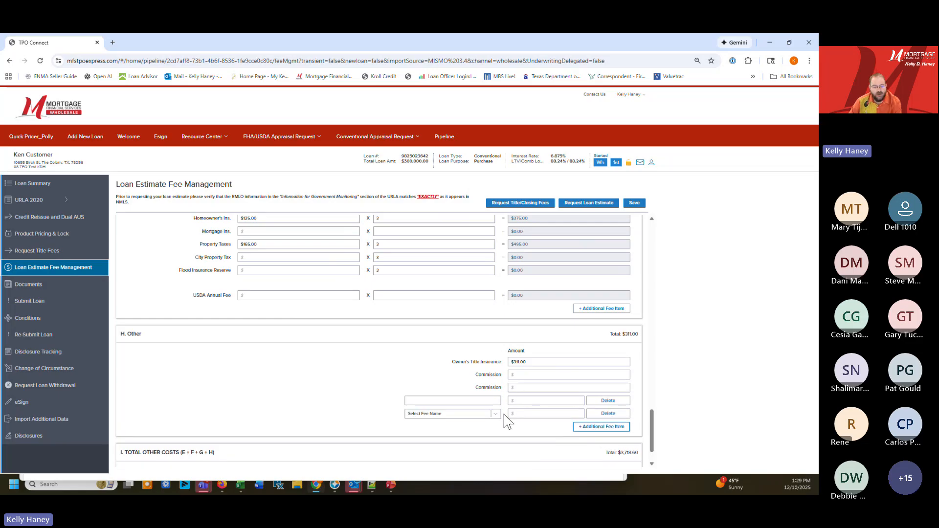
{"action": "left_click", "coordinate": [489, 400]}
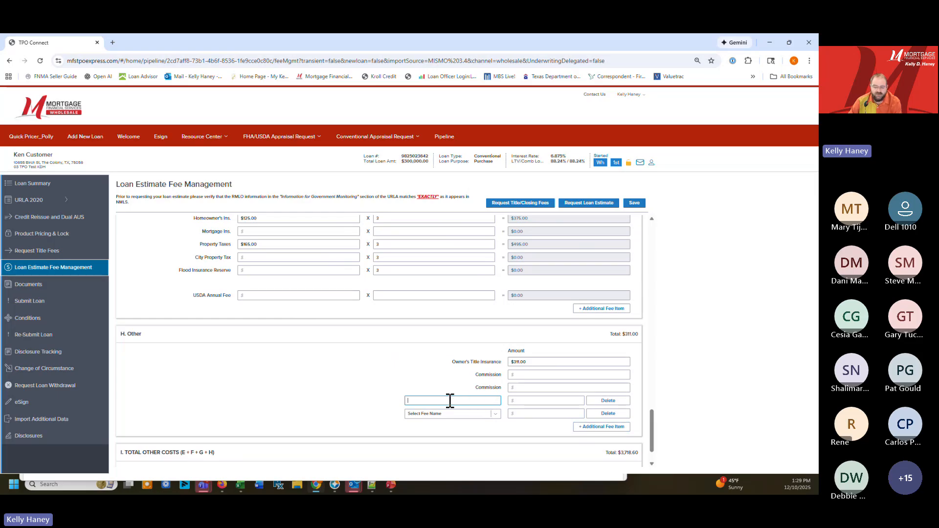
Name the selectable fee item under Other HOA Dues, set its amount to $500, and save the fees
{"action": "left_click", "coordinate": [491, 414]}
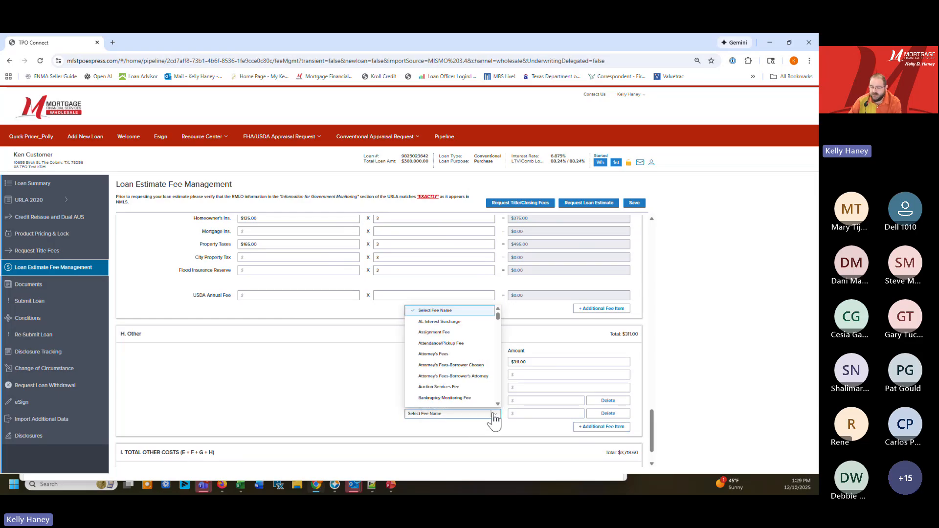
{"action": "left_click_drag", "start_coordinate": [498, 311], "coordinate": [500, 353]}
{"action": "scroll", "coordinate": [467, 336], "scroll_direction": "up", "scroll_amount": 3}
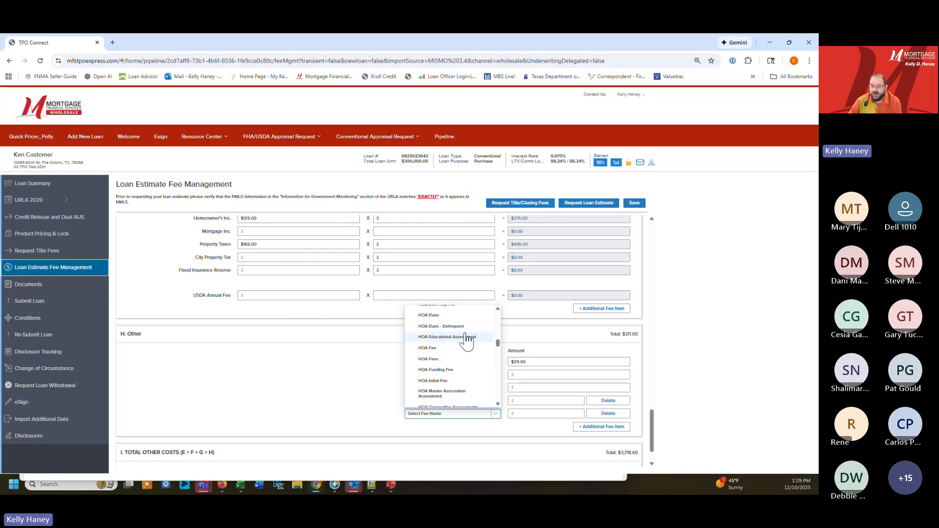
{"action": "left_click", "coordinate": [449, 316]}
{"action": "left_click", "coordinate": [526, 413]}
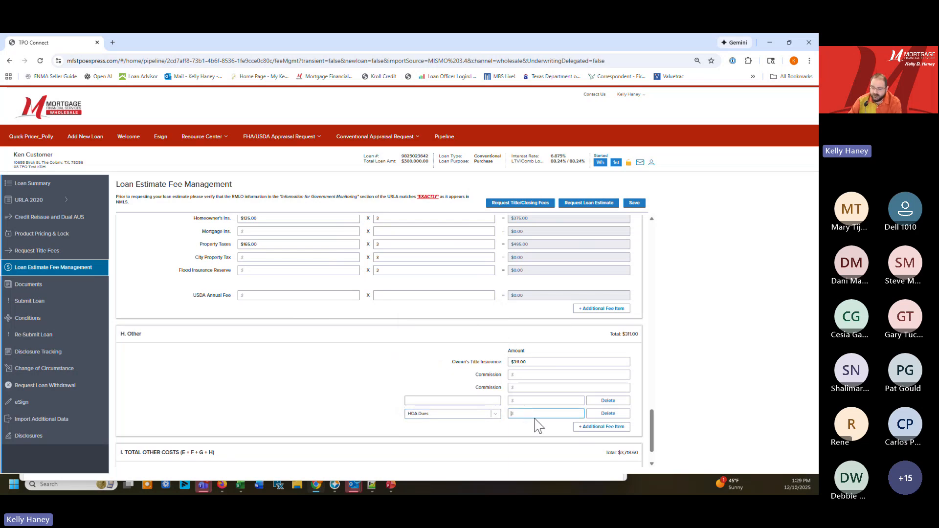
{"action": "type", "text": "500"}
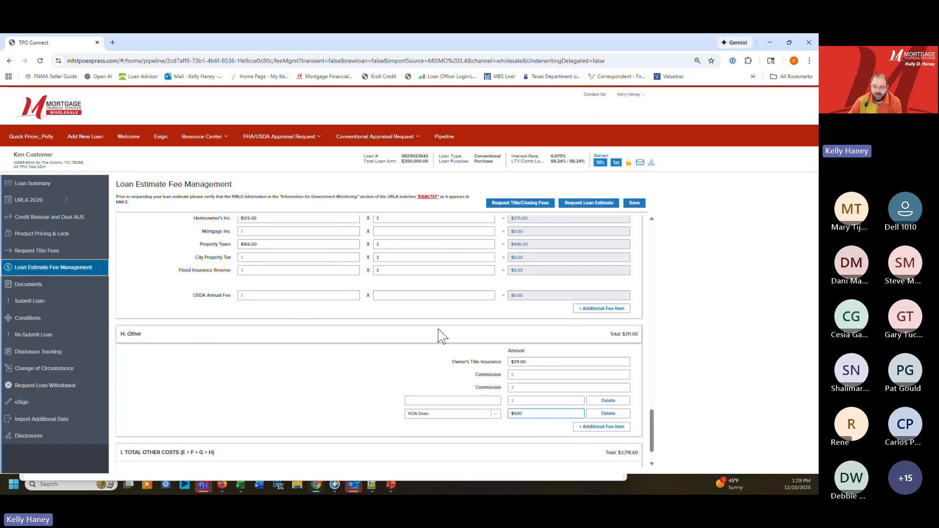
{"action": "scroll", "coordinate": [435, 335], "scroll_direction": "down", "scroll_amount": 1}
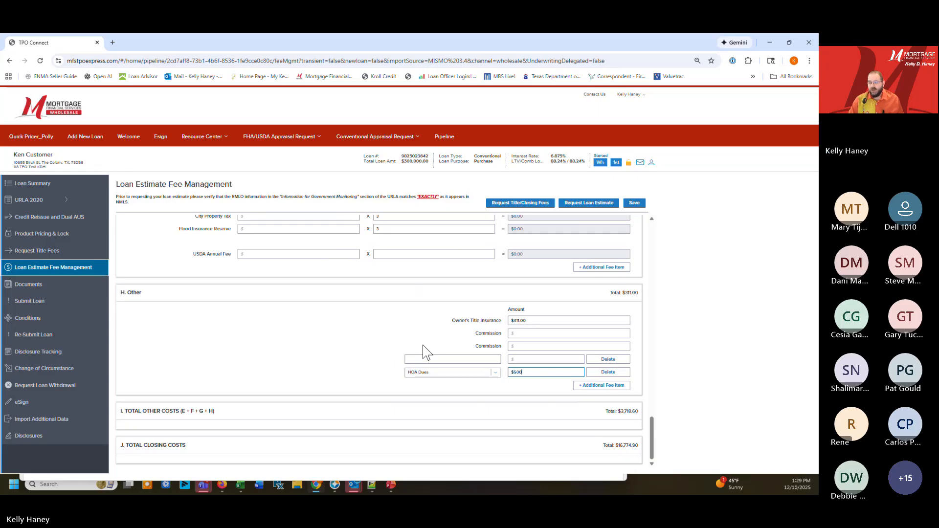
{"action": "left_click", "coordinate": [632, 204]}
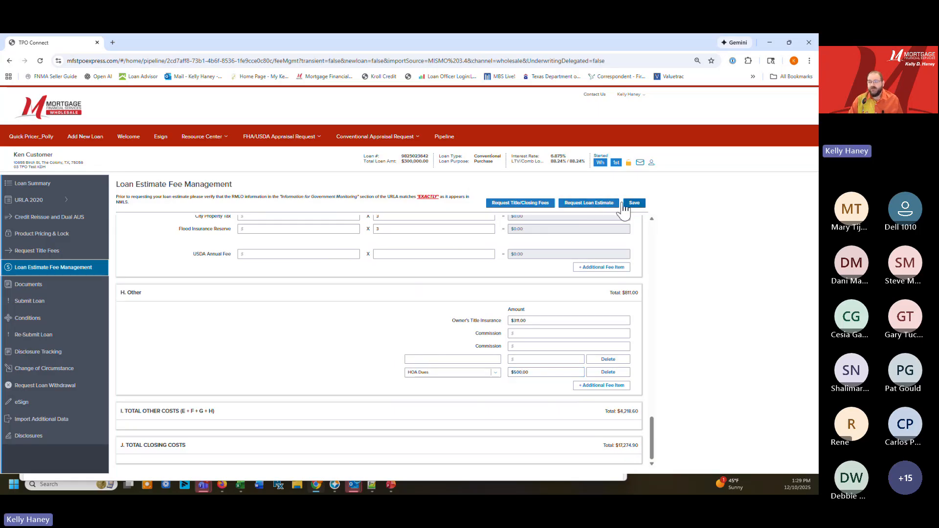
Request the Loan Estimate and continue past the acknowledgement that all fees are listed and verified
{"action": "left_click", "coordinate": [580, 210]}
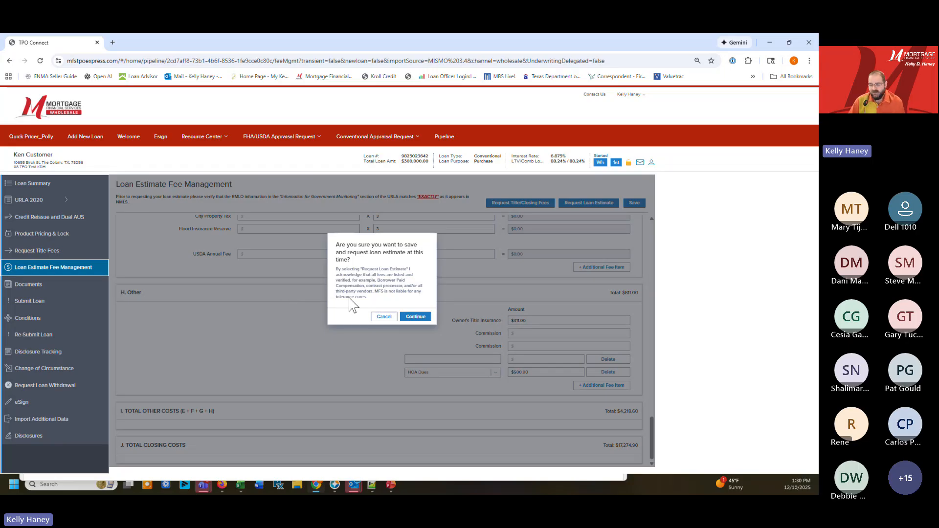
{"action": "left_click", "coordinate": [416, 317]}
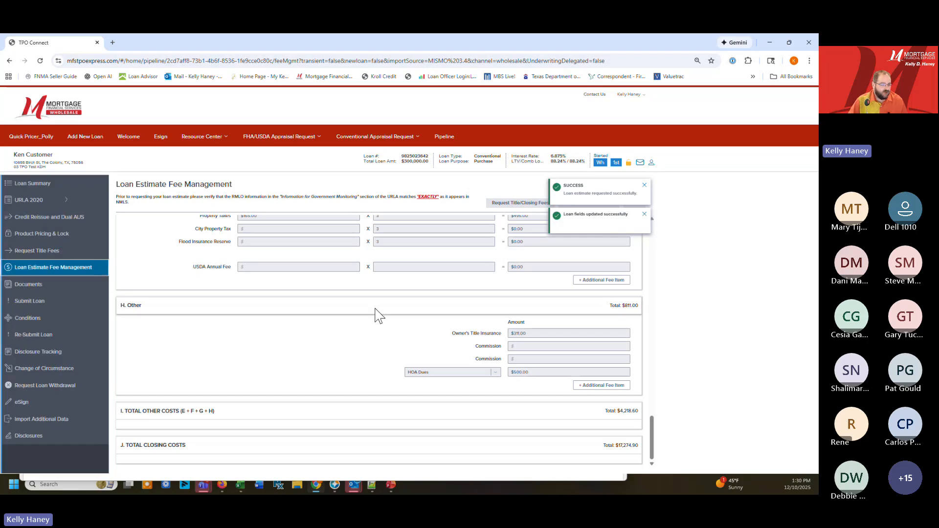
{"action": "scroll", "coordinate": [420, 315], "scroll_direction": "up", "scroll_amount": 4}
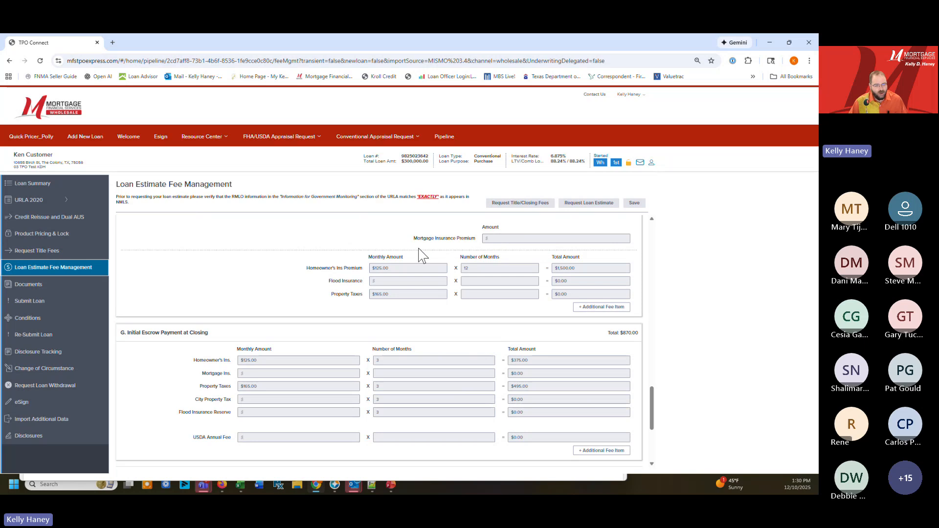
Upload eAR_Guide (7) from the Downloads folder to the borrower's **INITIAL SUBMISSION UPLOAD category in the loan documents
{"action": "left_click", "coordinate": [55, 288]}
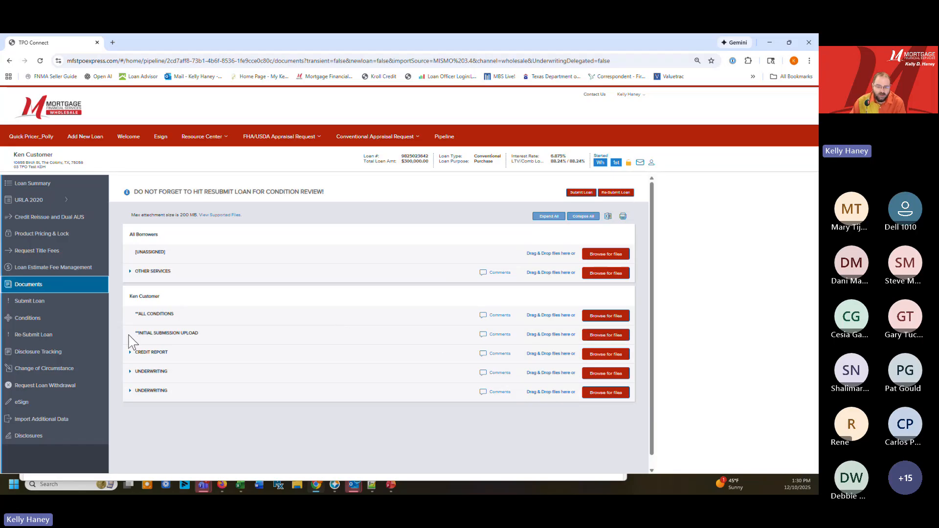
{"action": "left_click_drag", "start_coordinate": [128, 336], "coordinate": [221, 338]}
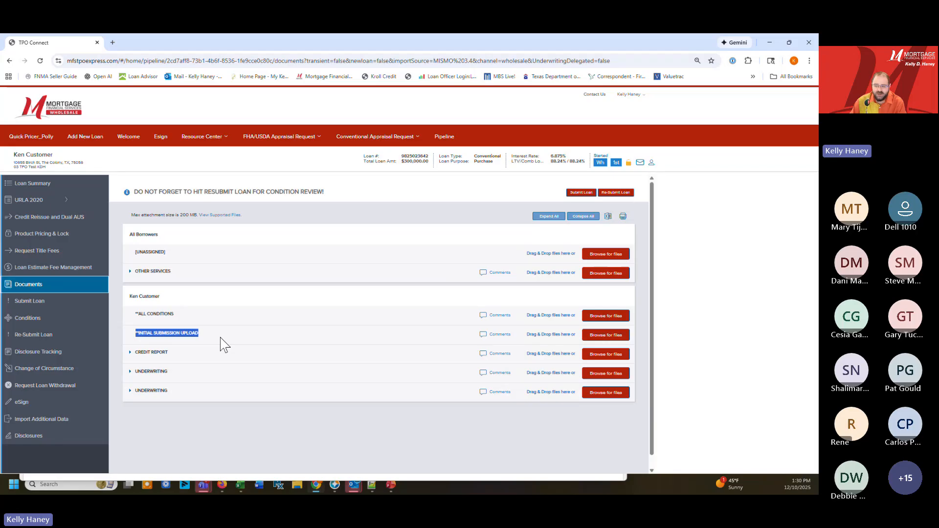
{"action": "left_click", "coordinate": [613, 337]}
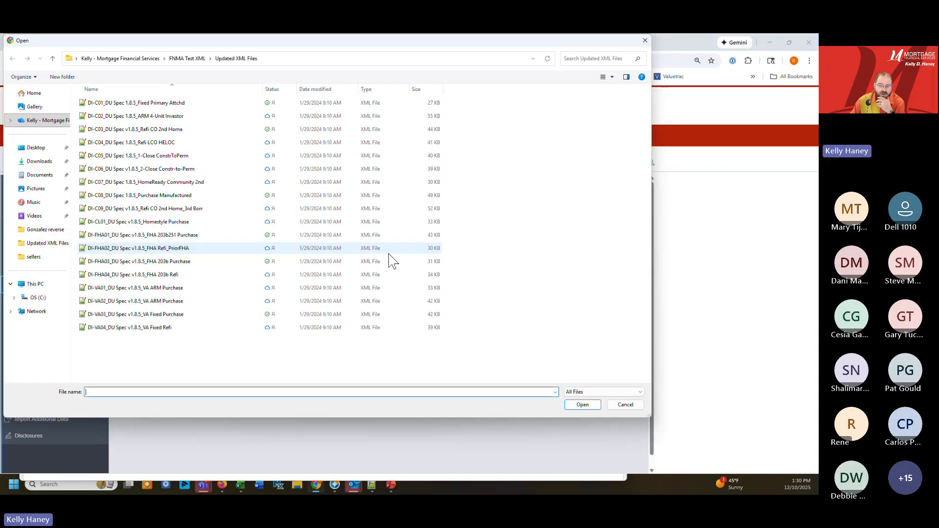
{"action": "left_click", "coordinate": [644, 41]}
{"action": "left_click", "coordinate": [609, 338]}
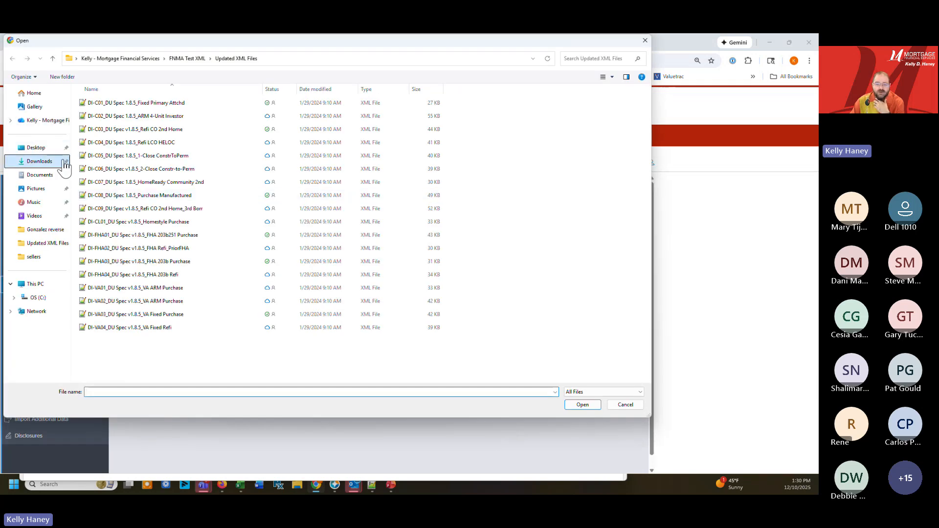
{"action": "left_click", "coordinate": [63, 164]}
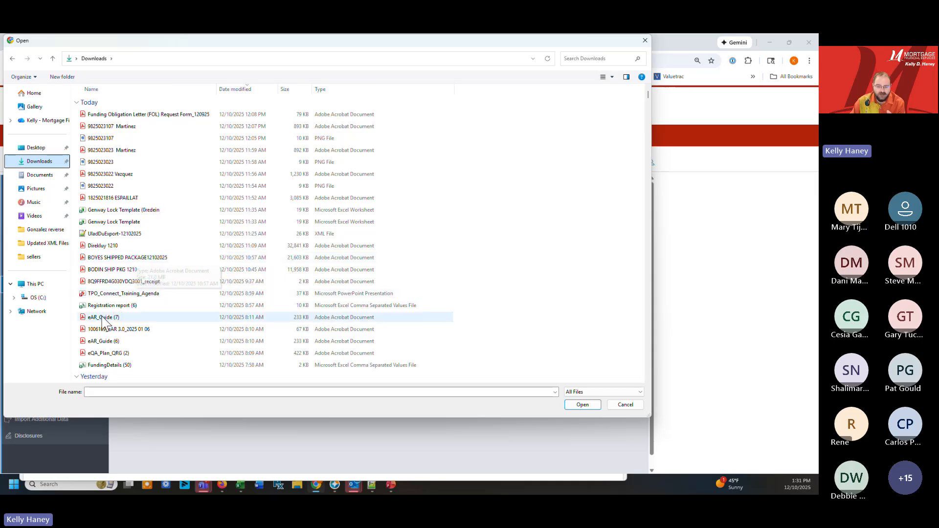
{"action": "left_click", "coordinate": [124, 317]}
{"action": "left_click", "coordinate": [582, 405]}
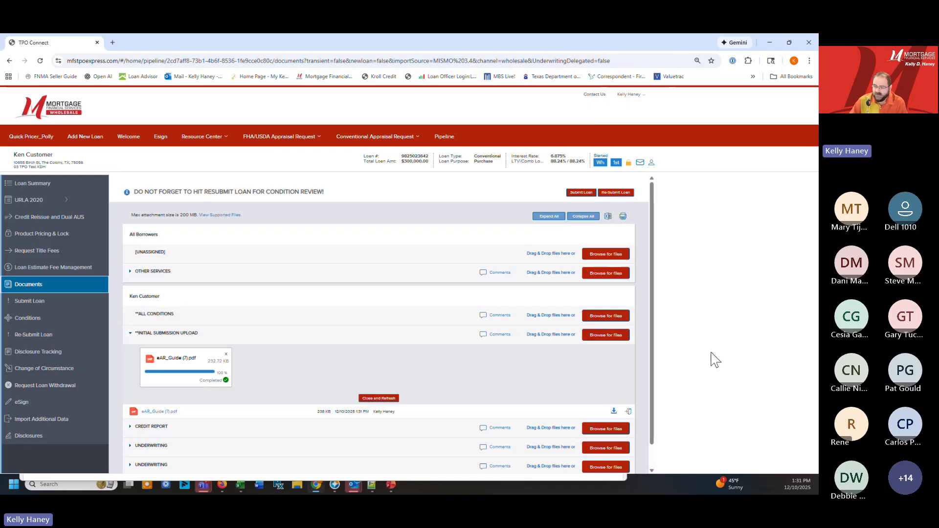
Upload coc, Credit Report and the Gmail electronic loan document request together to the **INITIAL SUBMISSION UPLOAD category
{"action": "left_click", "coordinate": [607, 336]}
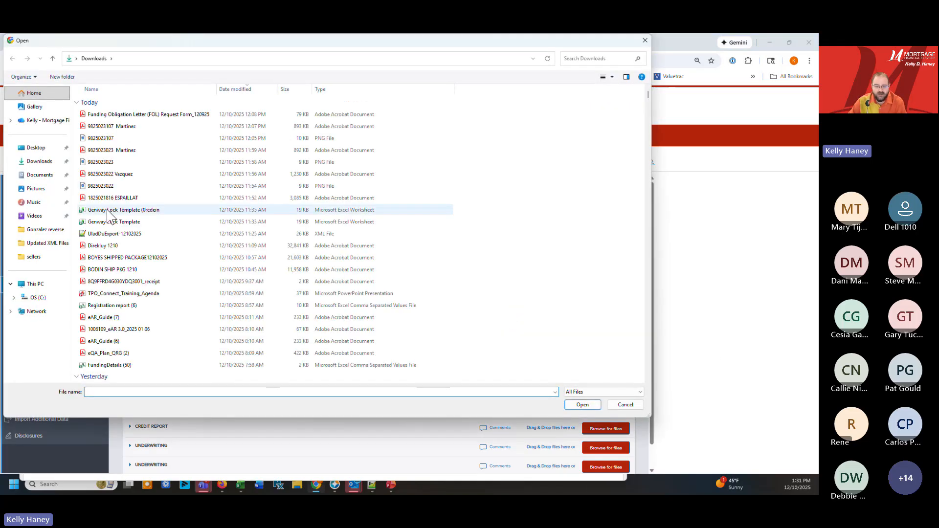
{"action": "left_click", "coordinate": [111, 246]}
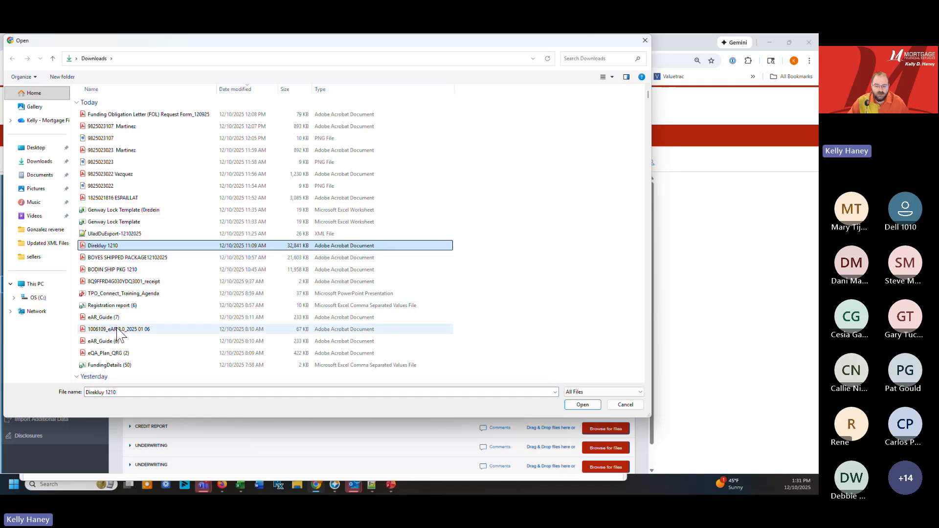
{"action": "scroll", "coordinate": [92, 303], "scroll_direction": "down", "scroll_amount": 6}
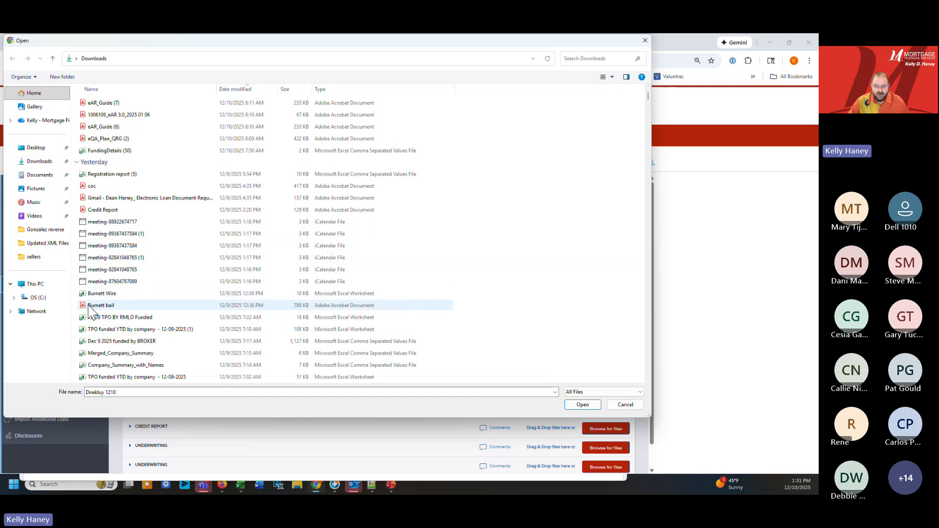
{"action": "left_click", "coordinate": [98, 186]}
{"action": "left_click", "coordinate": [100, 209], "text": "shift"}
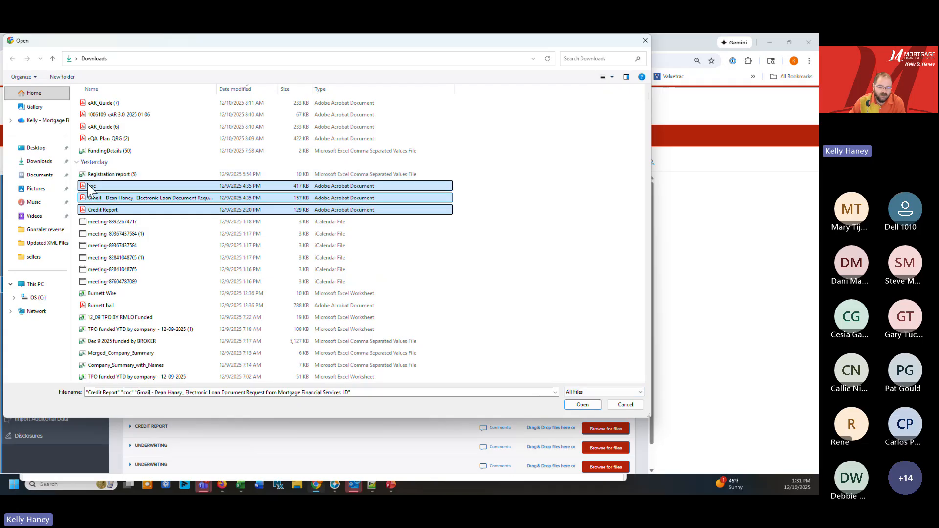
{"action": "left_click", "coordinate": [583, 405]}
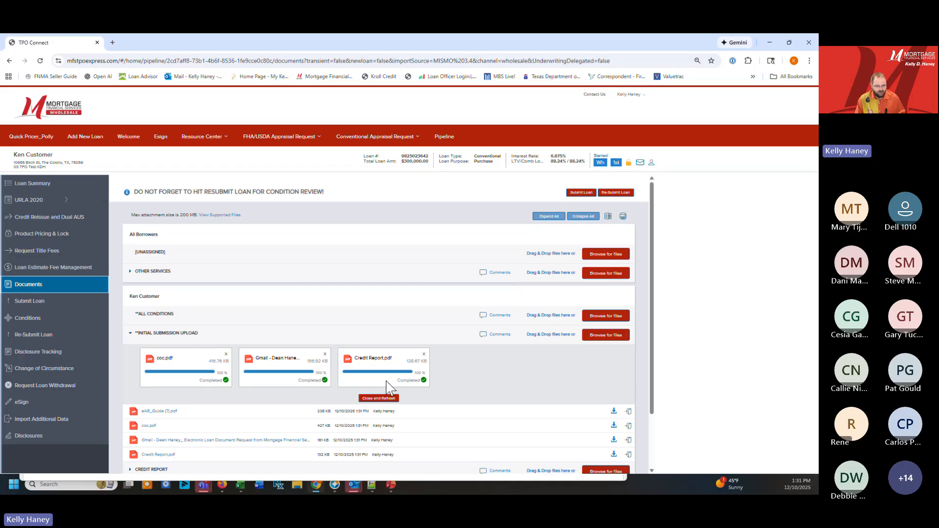
Begin the loan submission and save the required Est Closing Date as 01/15/2026
{"action": "left_click", "coordinate": [39, 301]}
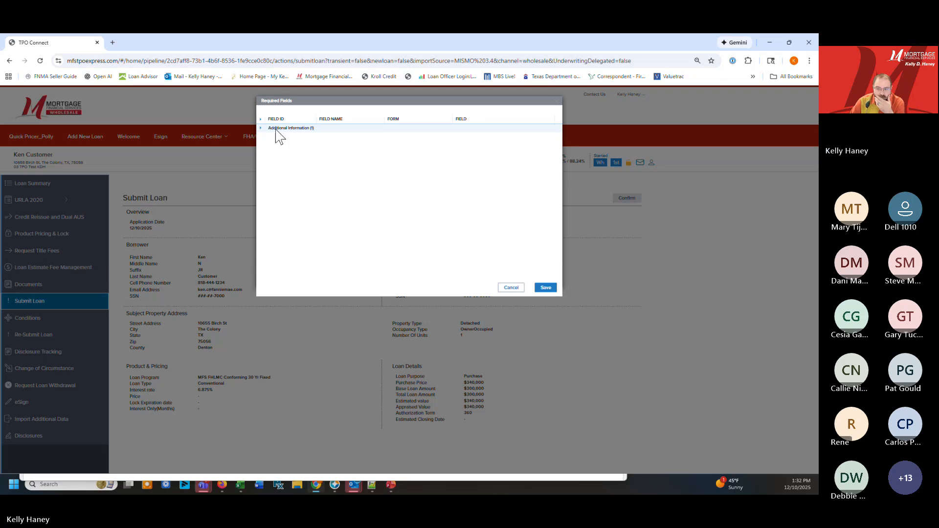
{"action": "left_click", "coordinate": [261, 128]}
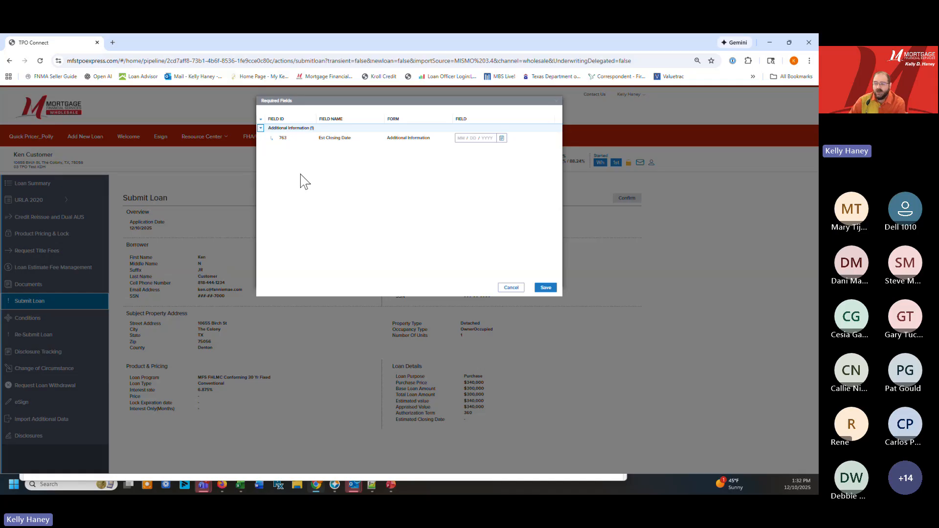
{"action": "left_click", "coordinate": [459, 137]}
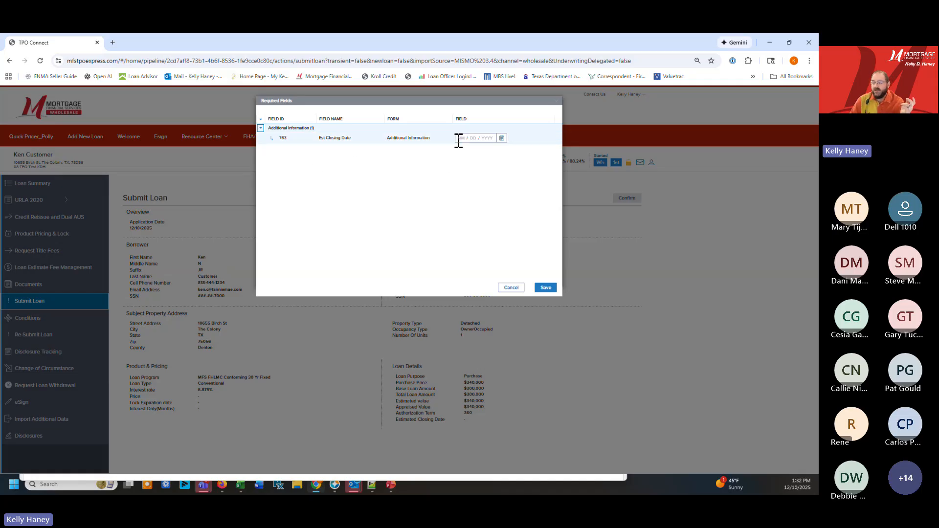
{"action": "left_click", "coordinate": [503, 139]}
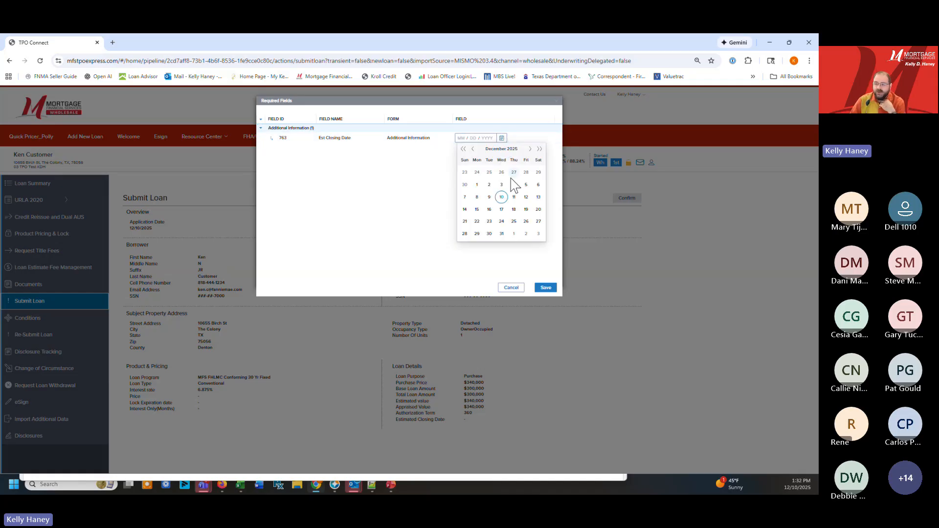
{"action": "left_click", "coordinate": [529, 149]}
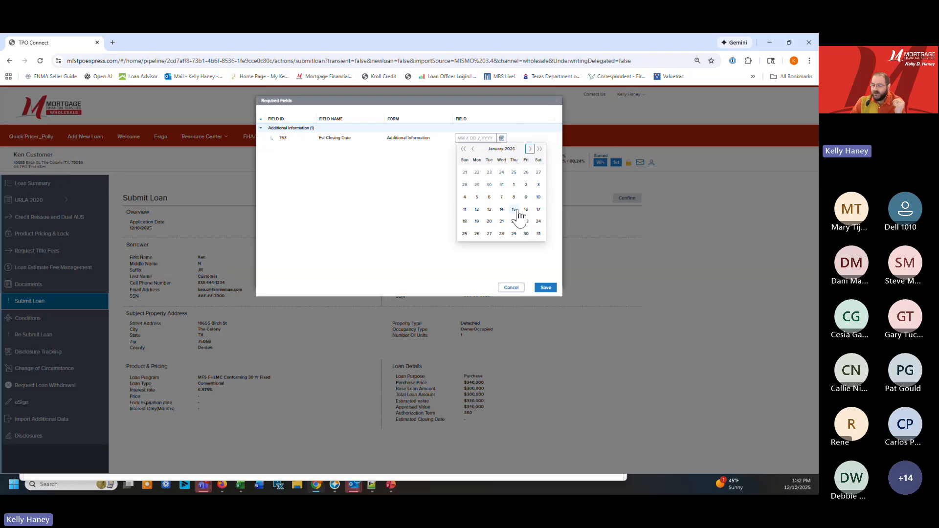
{"action": "left_click", "coordinate": [514, 209]}
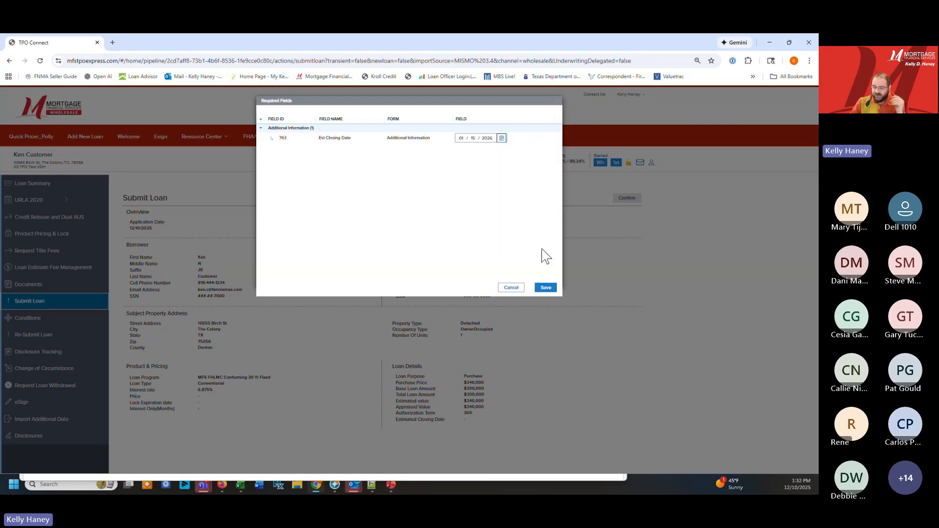
{"action": "left_click", "coordinate": [541, 289]}
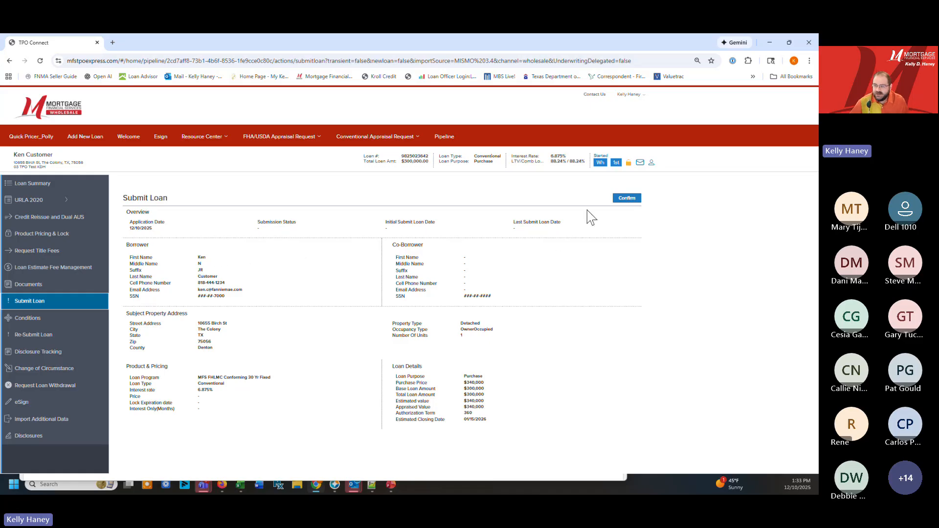
Confirm the loan submission
{"action": "left_click", "coordinate": [618, 201]}
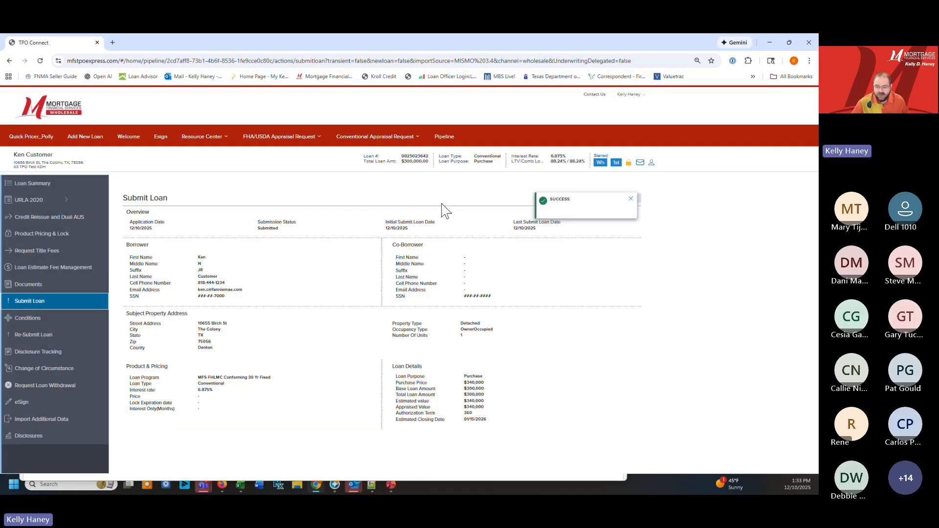
{"action": "left_click_drag", "start_coordinate": [277, 236], "coordinate": [254, 238]}
{"action": "left_click", "coordinate": [269, 236]}
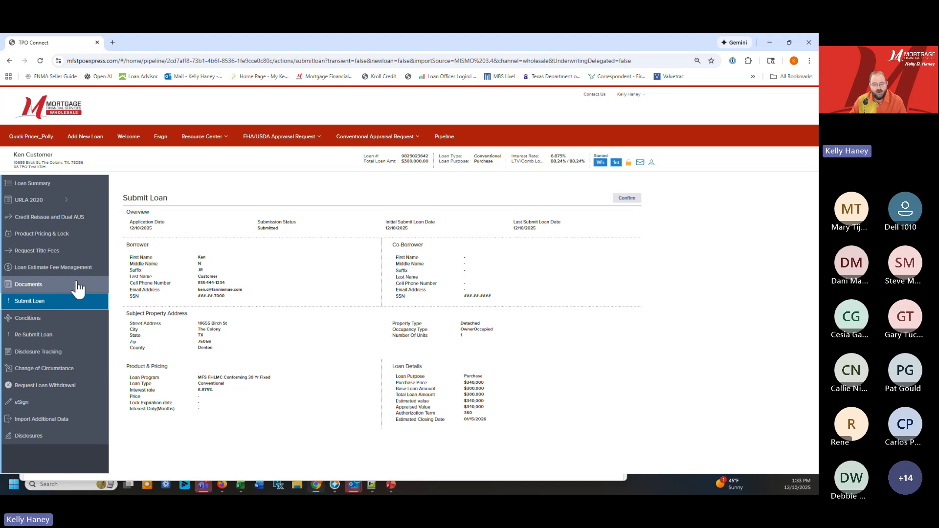
Copy the loan number from the loan header and switch to the Encompass window
{"action": "double_click", "coordinate": [411, 155]}
{"action": "right_click", "coordinate": [411, 157]}
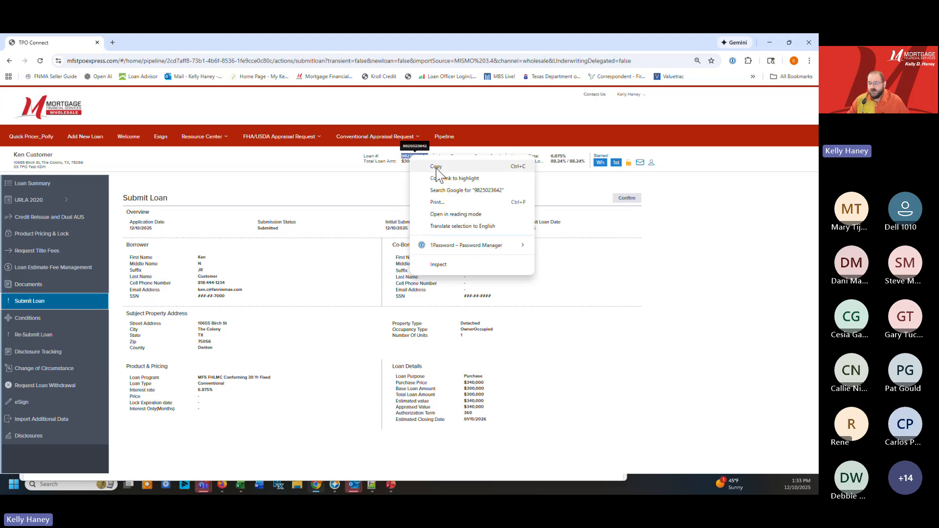
{"action": "left_click", "coordinate": [441, 168]}
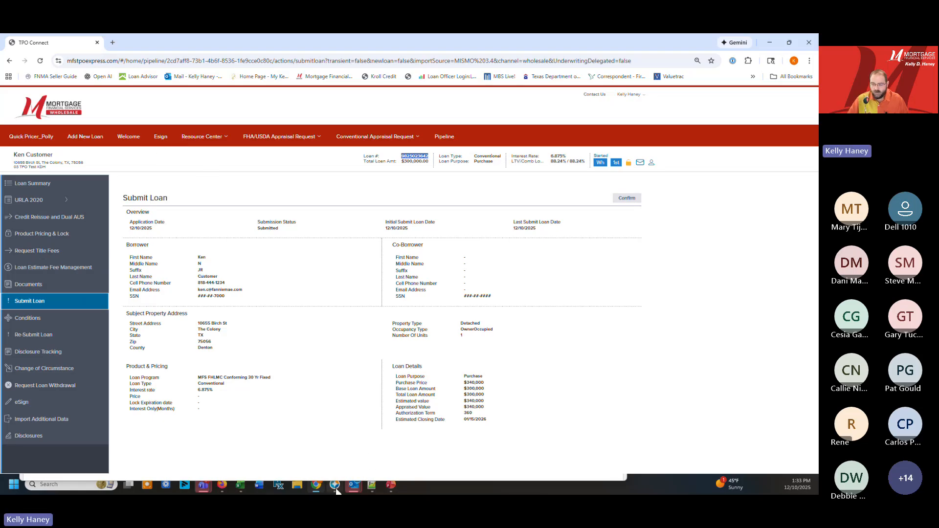
{"action": "mouse_move", "coordinate": [354, 485]}
{"action": "left_click", "coordinate": [357, 423]}
{"action": "left_click_drag", "start_coordinate": [264, 41], "coordinate": [0, 443]}
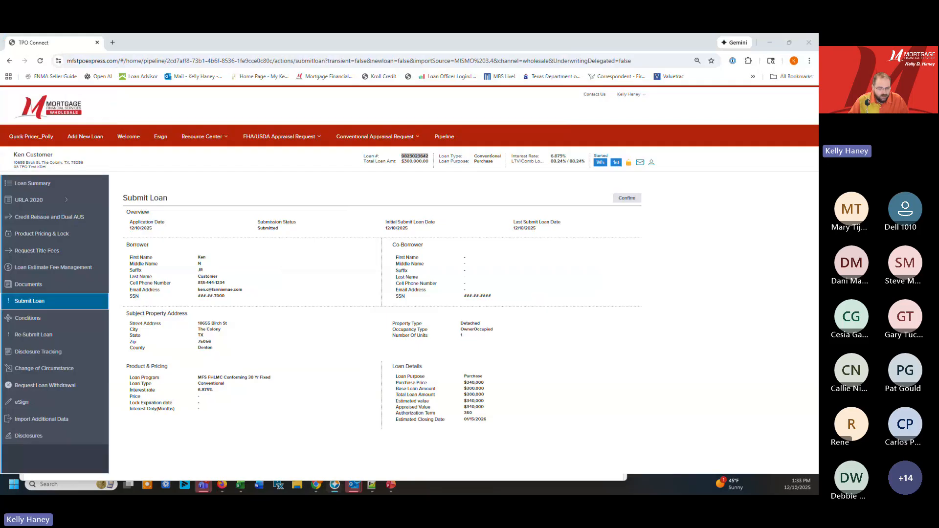
{"action": "mouse_move", "coordinate": [335, 486]}
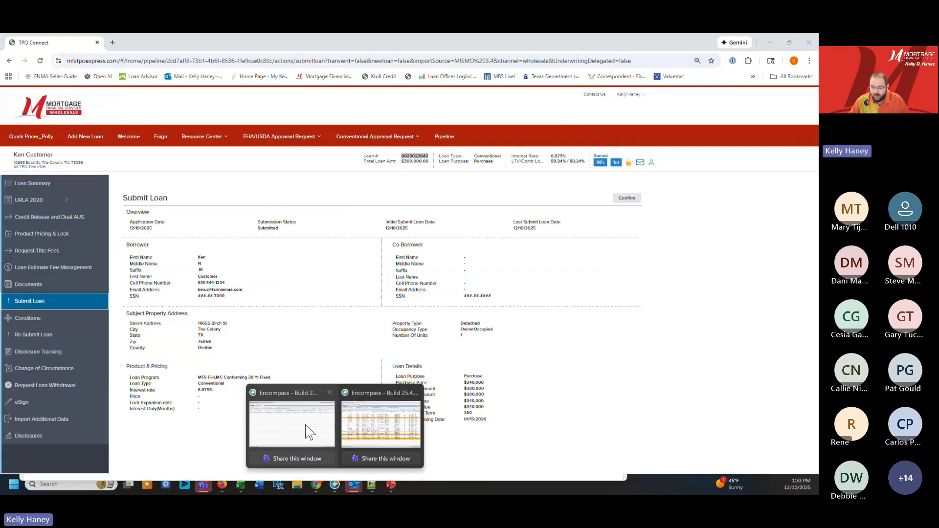
{"action": "left_click", "coordinate": [308, 430]}
Return to TPO Connect and go to the Welcome page
{"action": "key", "text": "alt+Tab"}
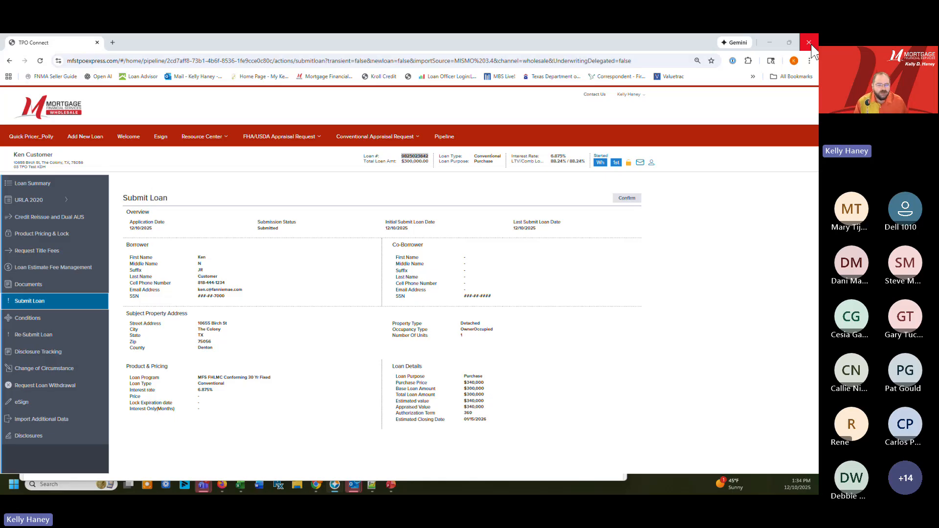
{"action": "left_click", "coordinate": [128, 137]}
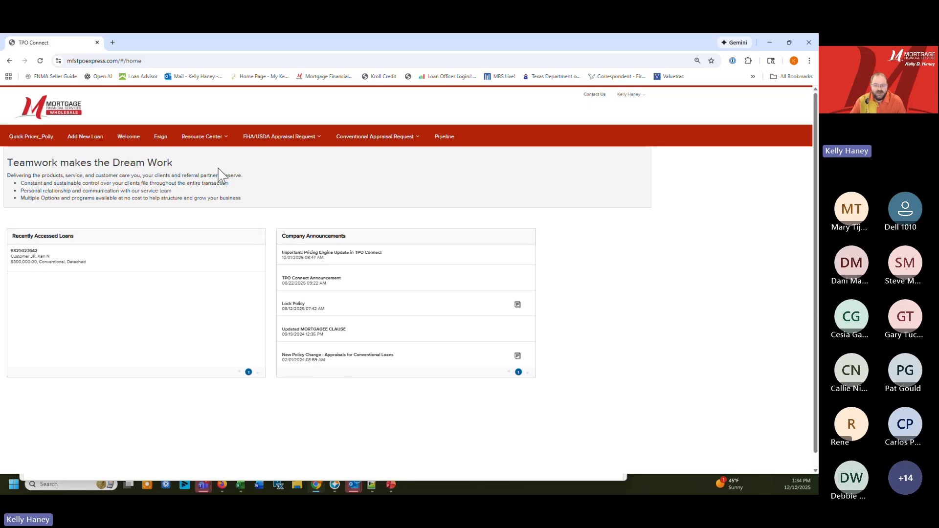
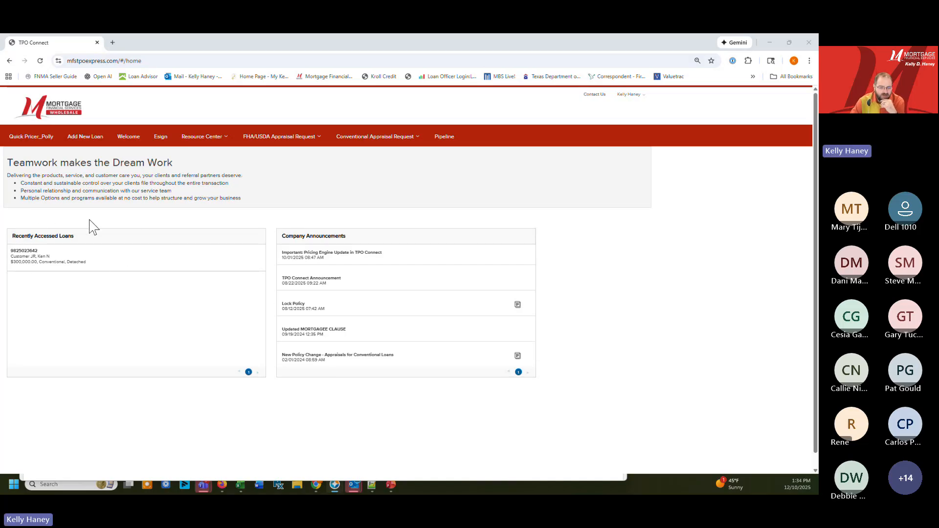
{"action": "left_click", "coordinate": [29, 261]}
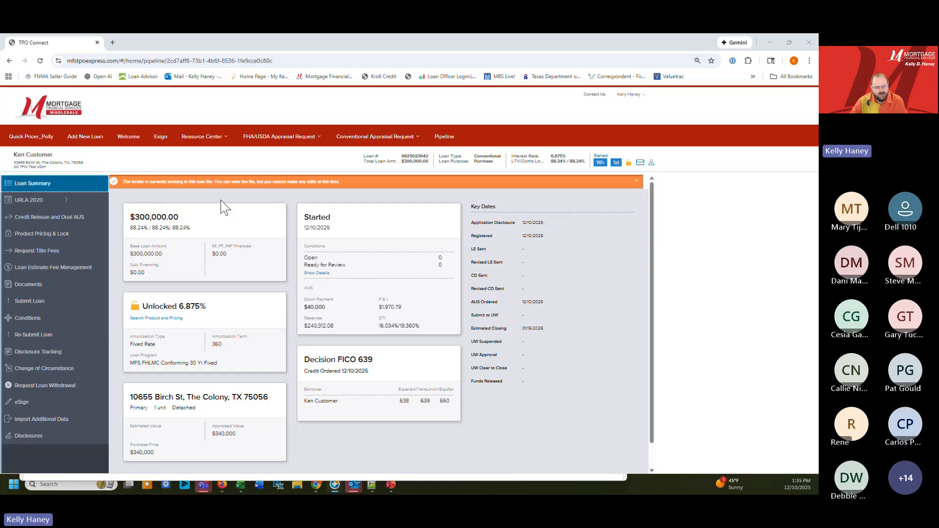
{"action": "scroll", "coordinate": [186, 284], "scroll_direction": "down", "scroll_amount": 1}
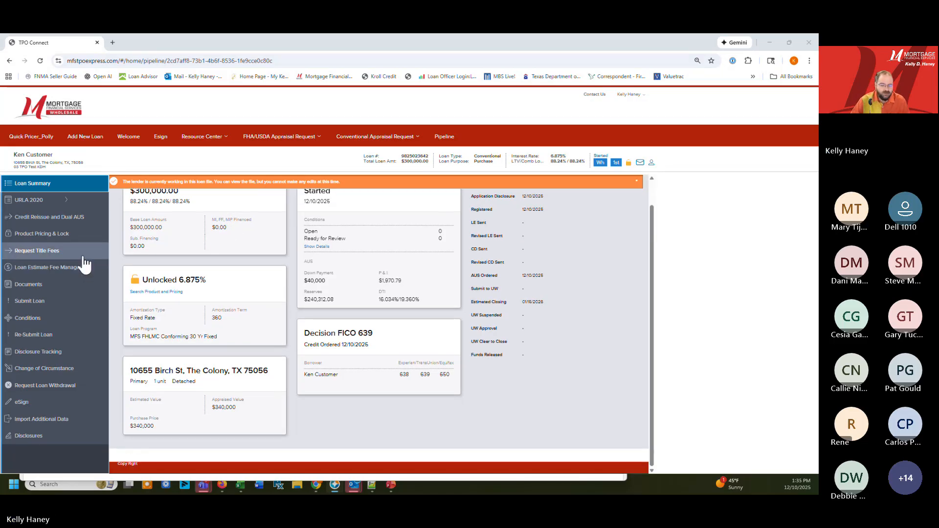
{"action": "left_click", "coordinate": [128, 137]}
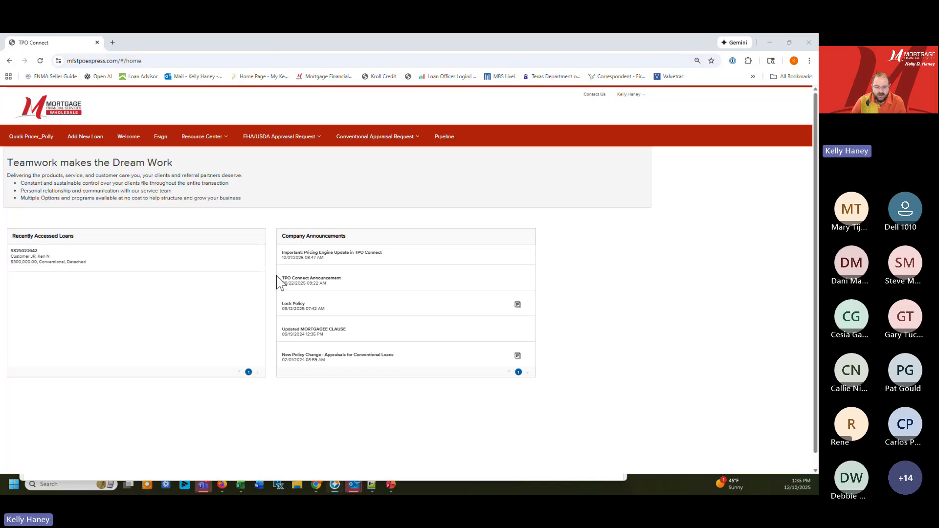
Open the recently accessed loan's conditions, sort them by Prior To and look through the Docs and Funding conditions
{"action": "left_click", "coordinate": [50, 257]}
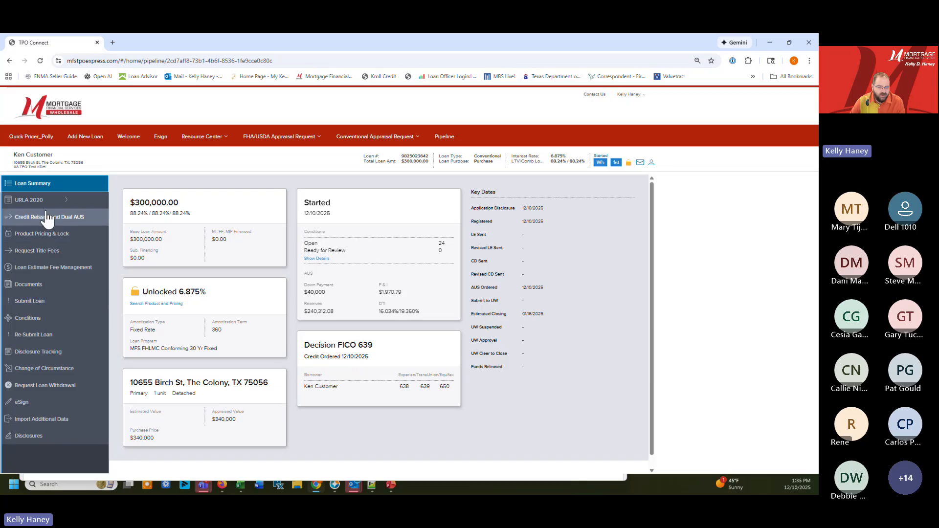
{"action": "left_click", "coordinate": [27, 318]}
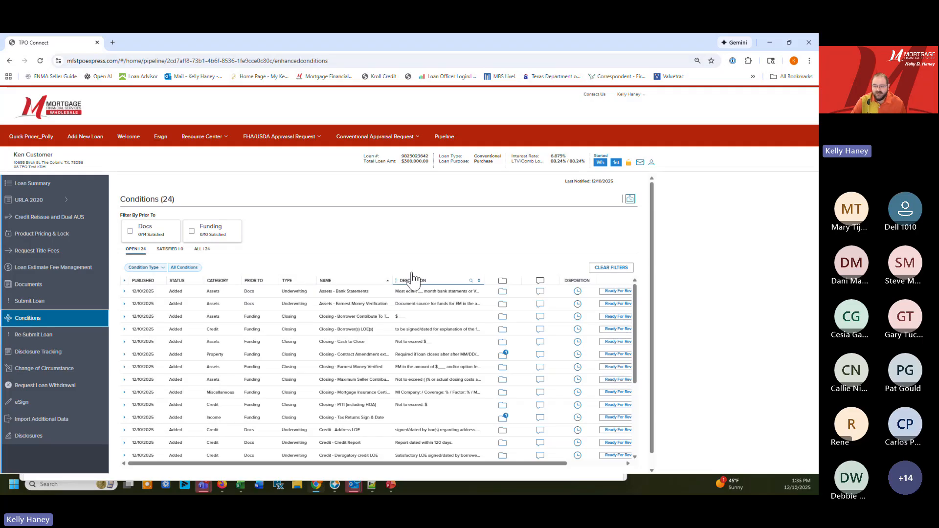
{"action": "left_click", "coordinate": [255, 280]}
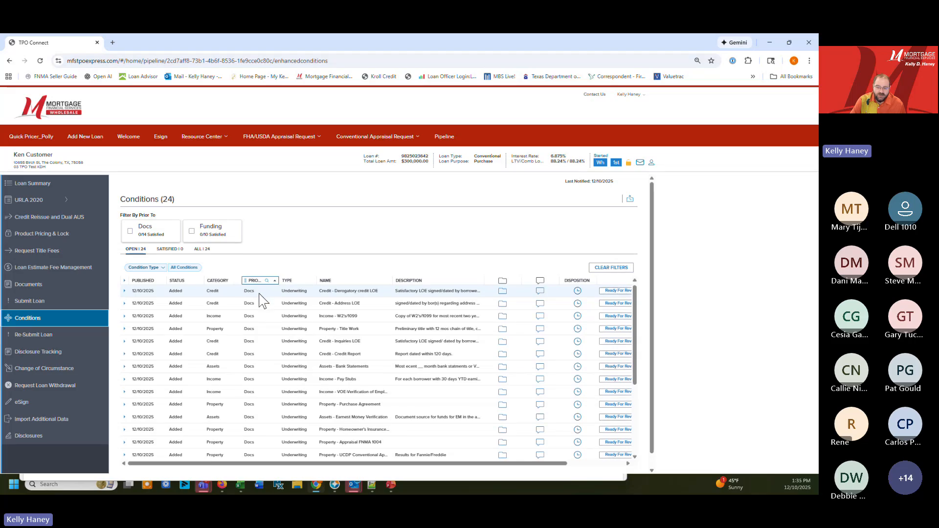
{"action": "scroll", "coordinate": [258, 318], "scroll_direction": "down", "scroll_amount": 4}
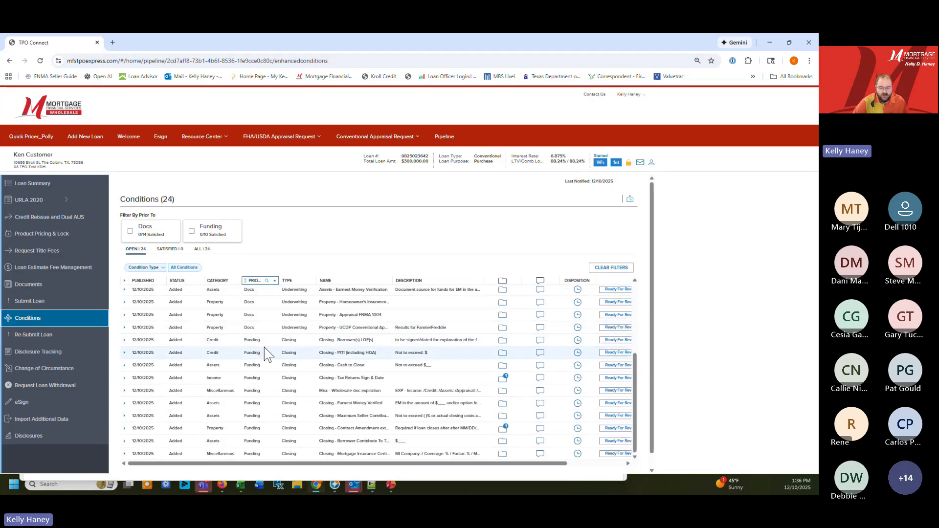
{"action": "scroll", "coordinate": [274, 377], "scroll_direction": "down", "scroll_amount": 1}
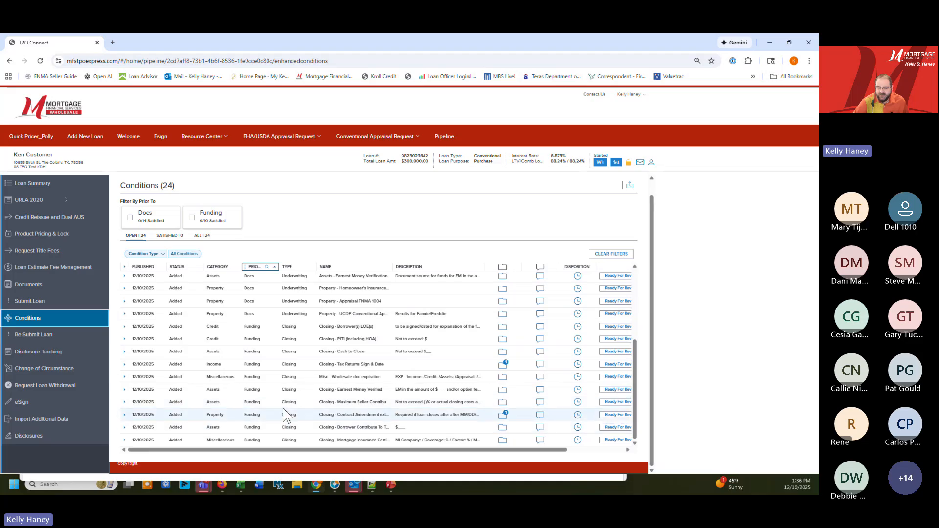
{"action": "scroll", "coordinate": [284, 406], "scroll_direction": "up", "scroll_amount": 3}
{"action": "scroll", "coordinate": [289, 413], "scroll_direction": "up", "scroll_amount": 1}
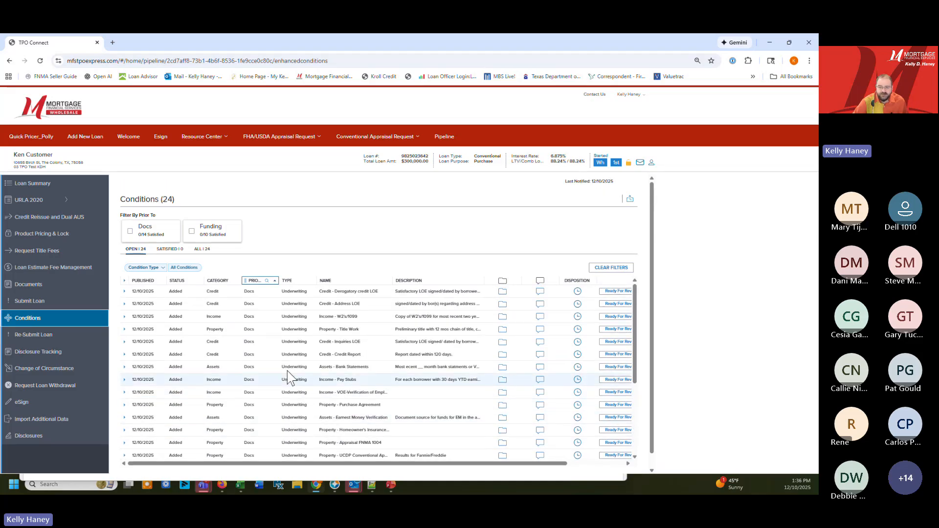
Expand the Credit - Derogatory credit LOE, Credit - Address LOE and Income - W2's/1099 conditions to read their descriptions
{"action": "left_click", "coordinate": [124, 292]}
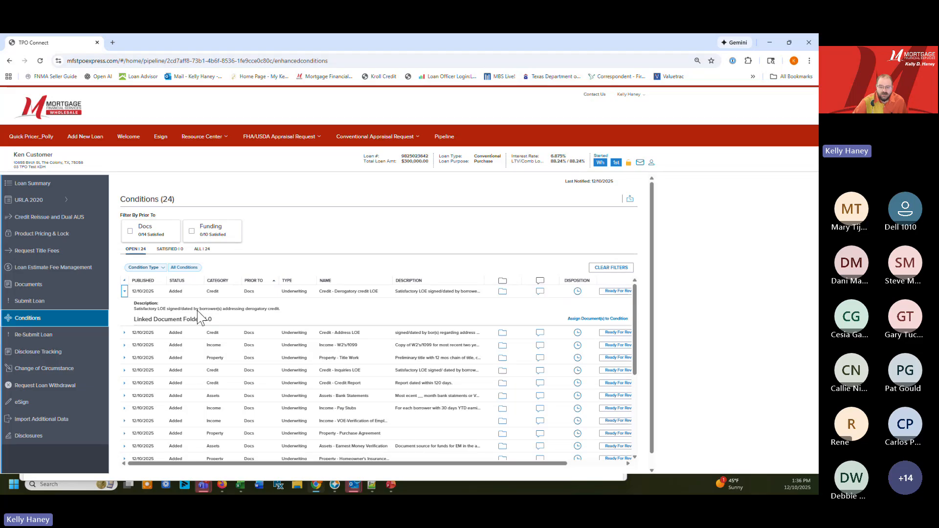
{"action": "left_click", "coordinate": [124, 334]}
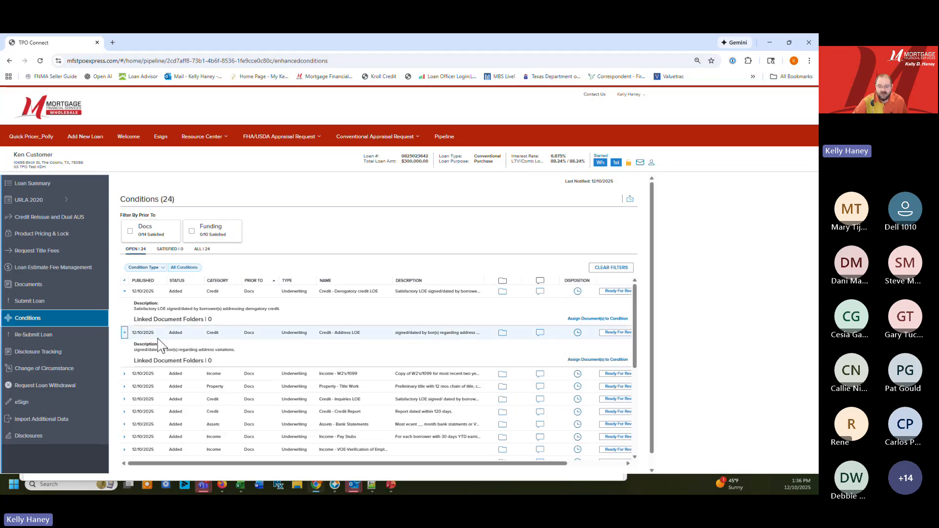
{"action": "left_click", "coordinate": [124, 374]}
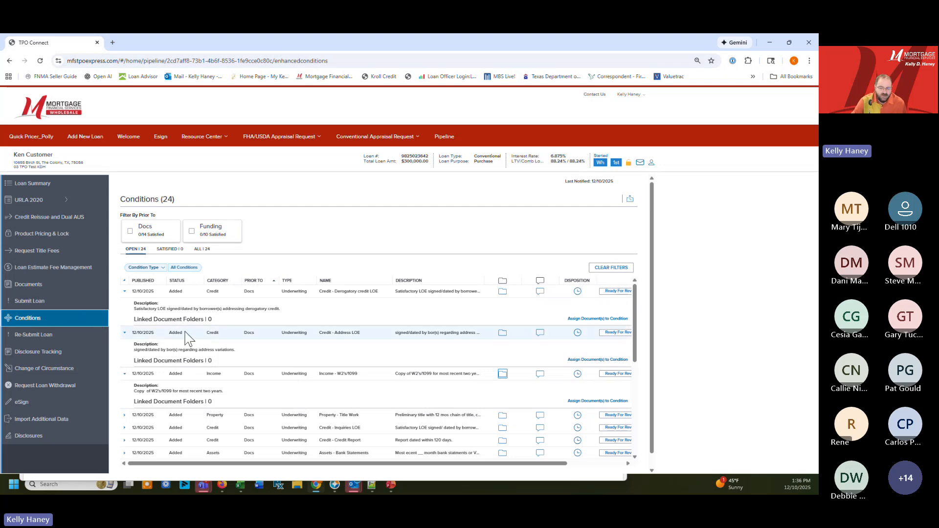
Upload the 893 KB PDF from the Downloads folder to the borrower's first **ALL CONDITIONS document folder
{"action": "left_click", "coordinate": [43, 288]}
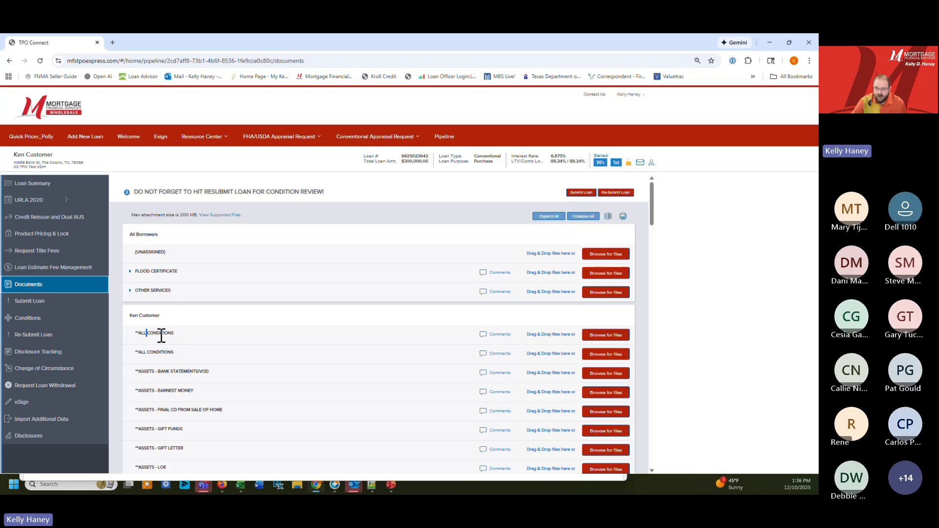
{"action": "left_click", "coordinate": [610, 334]}
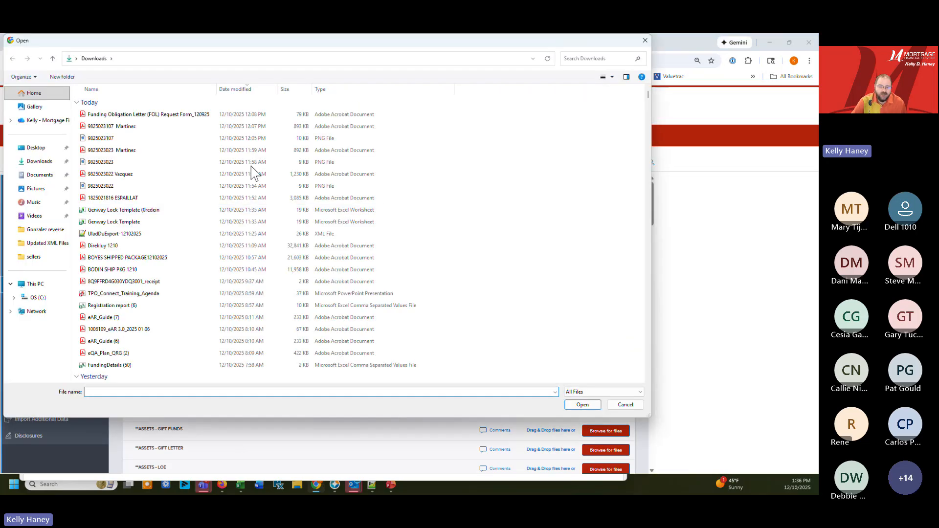
{"action": "left_click", "coordinate": [111, 129]}
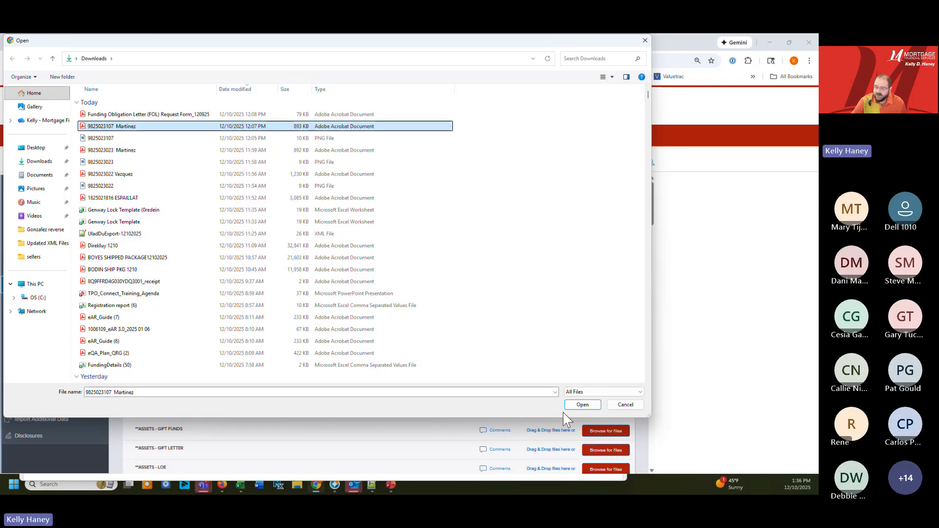
{"action": "left_click", "coordinate": [579, 406]}
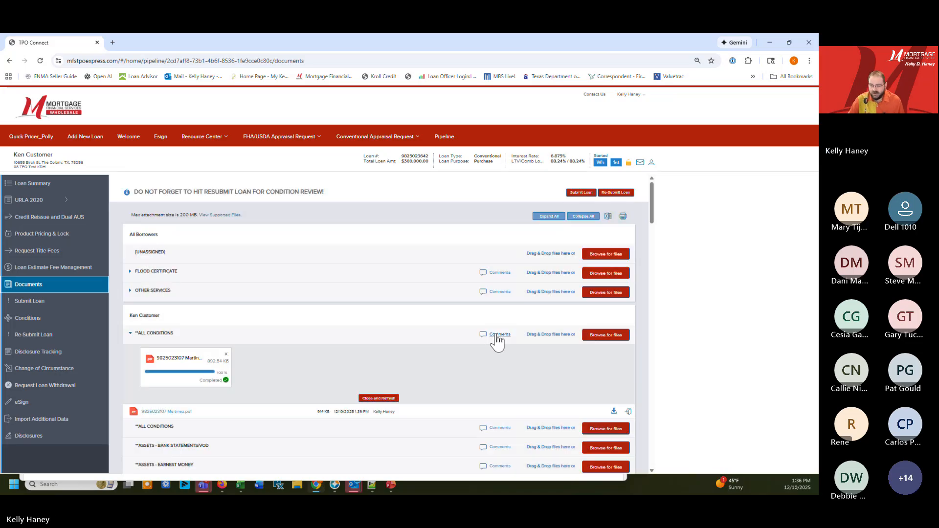
Add the comment "paystub was off work in day" to the first **ALL CONDITIONS folder and close the comments
{"action": "left_click", "coordinate": [498, 334]}
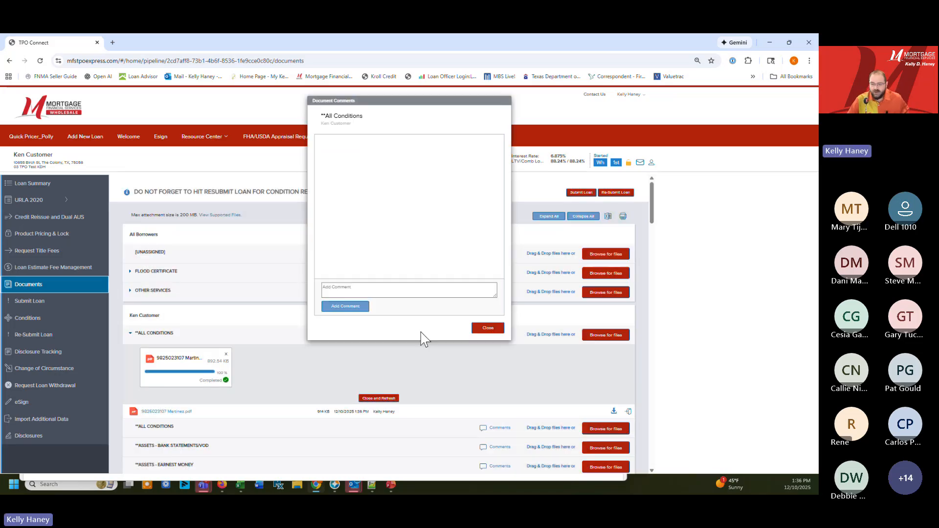
{"action": "left_click", "coordinate": [363, 293]}
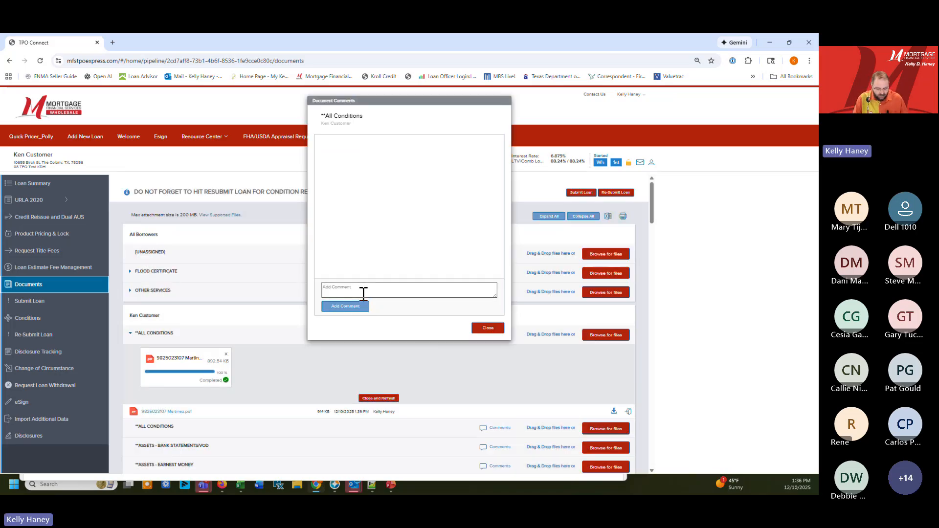
{"action": "type", "text": "paystyb"}
{"action": "key", "text": "BackSpace"}
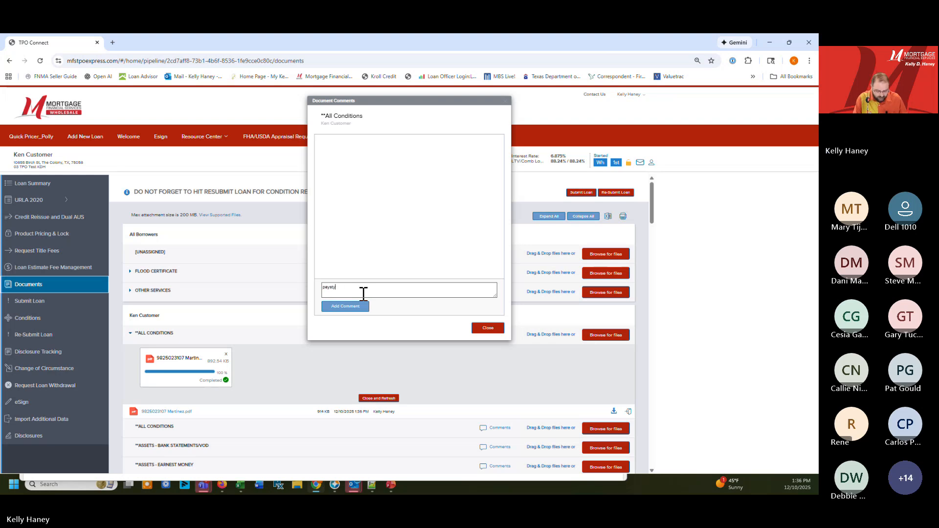
{"action": "type", "text": "of"}
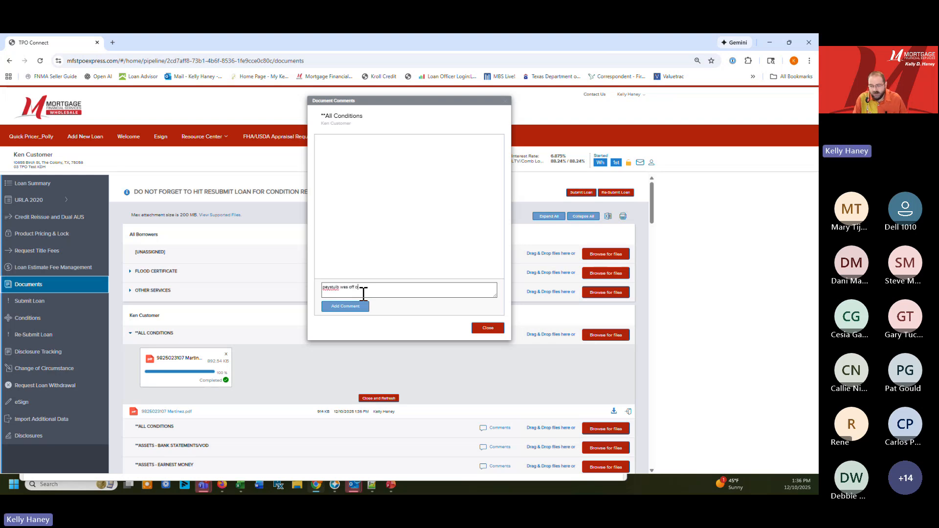
{"action": "type", "text": "f work in day"}
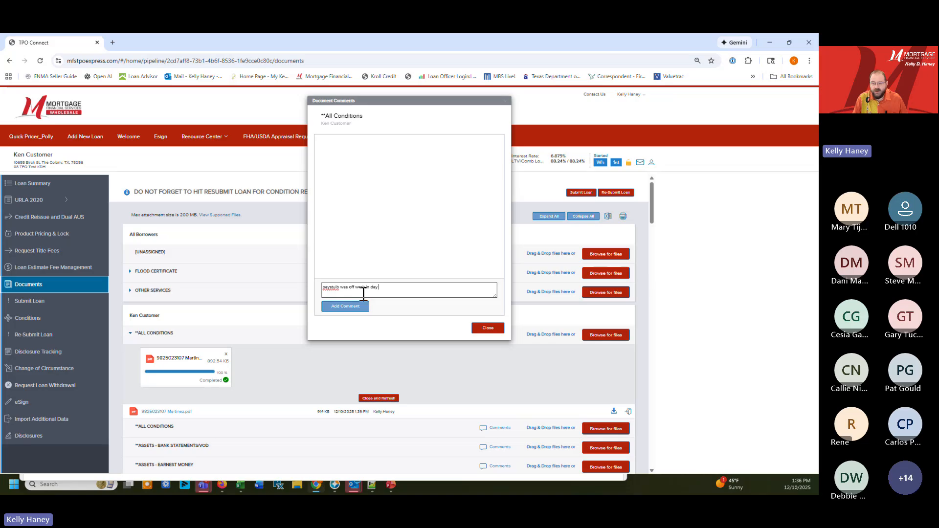
{"action": "left_click", "coordinate": [345, 308]}
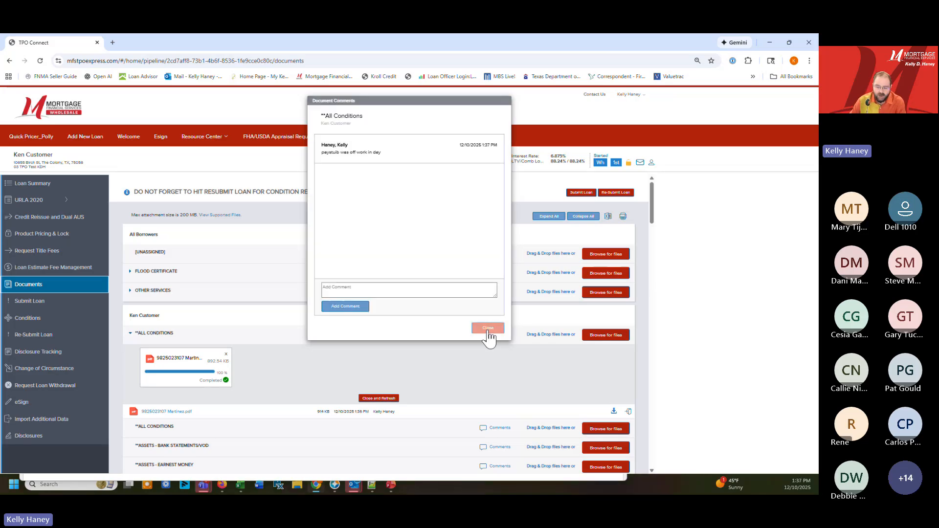
{"action": "left_click", "coordinate": [487, 330]}
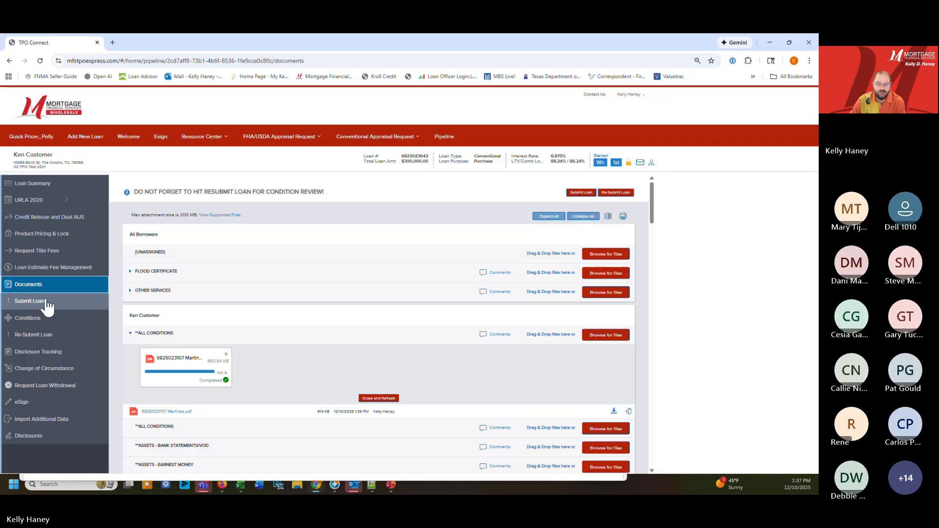
Re-submit the loan for condition review and confirm the resubmission
{"action": "left_click", "coordinate": [30, 336]}
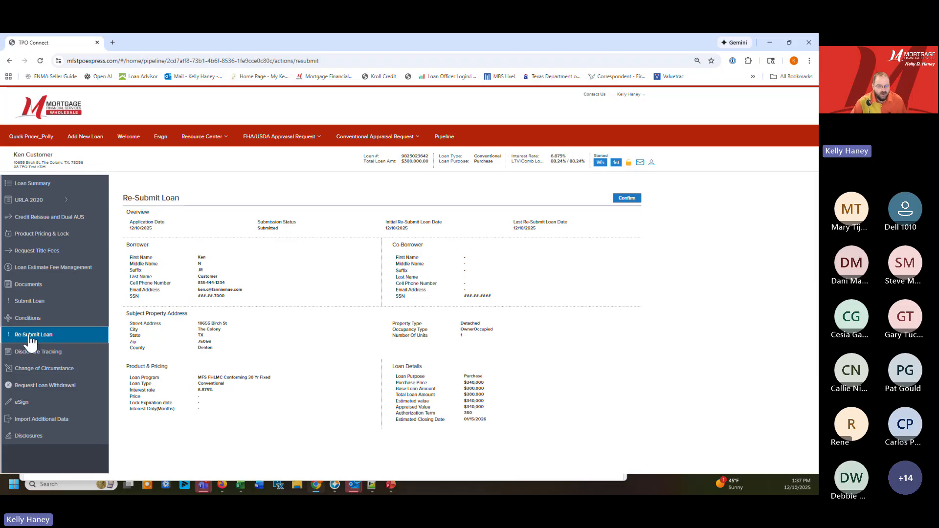
{"action": "left_click", "coordinate": [627, 197]}
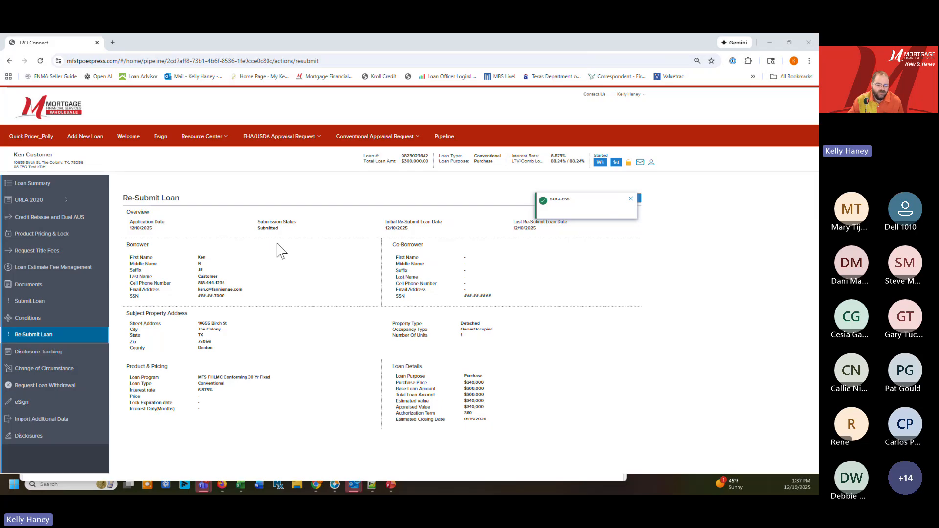
Check the loan's eSign documents and examine the LE Due and LE Sent dates in Disclosure Tracking
{"action": "left_click", "coordinate": [34, 405]}
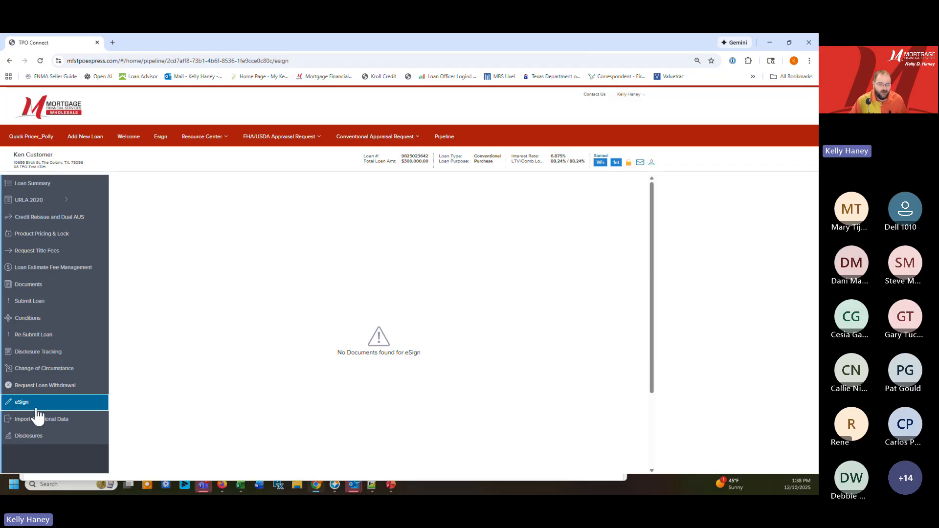
{"action": "left_click", "coordinate": [49, 362]}
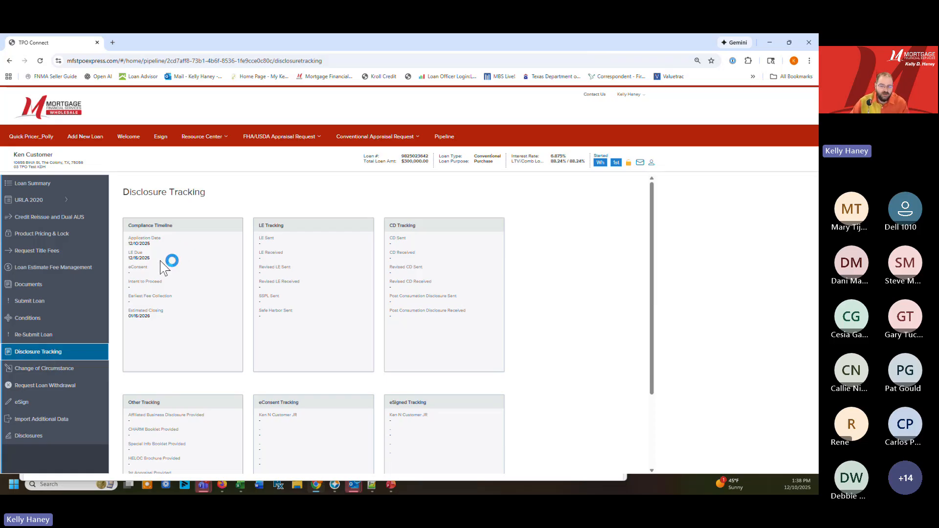
{"action": "left_click_drag", "start_coordinate": [149, 261], "coordinate": [124, 262]}
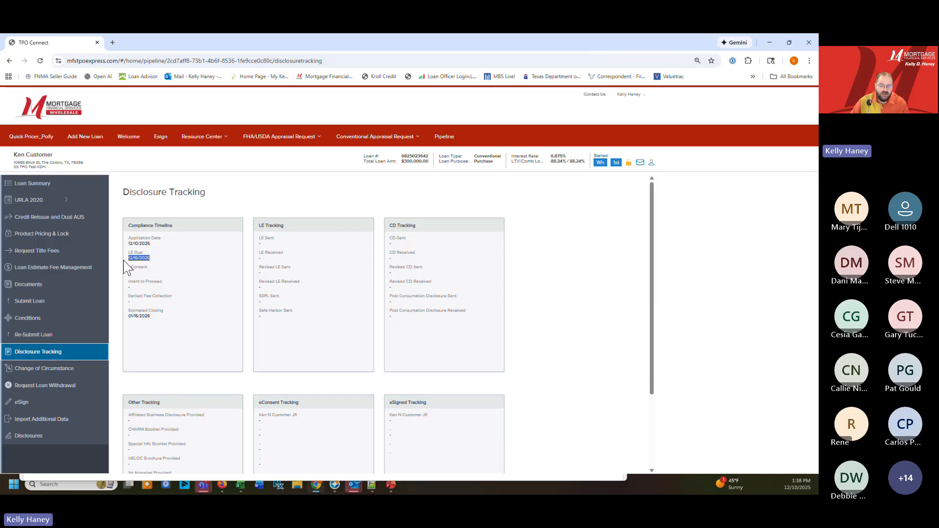
{"action": "left_click", "coordinate": [263, 244]}
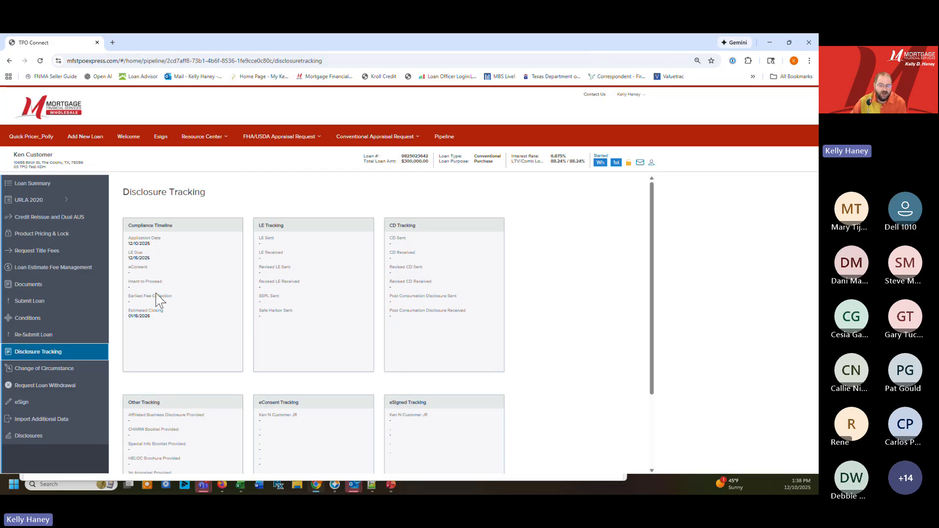
Look through the loan's document folders, collapsing the file lists of **ALL CONDITIONS and **INITIAL SUBMISSION UPLOAD
{"action": "left_click", "coordinate": [47, 287]}
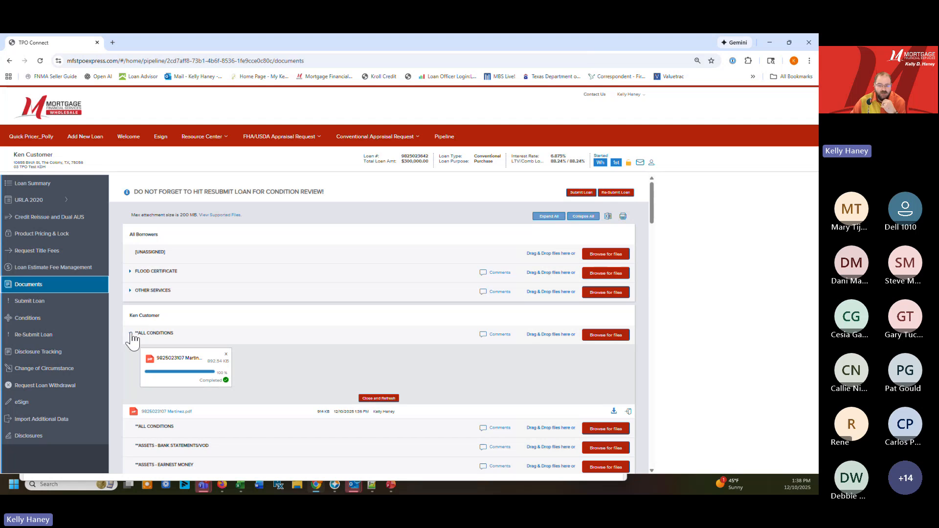
{"action": "left_click", "coordinate": [130, 333]}
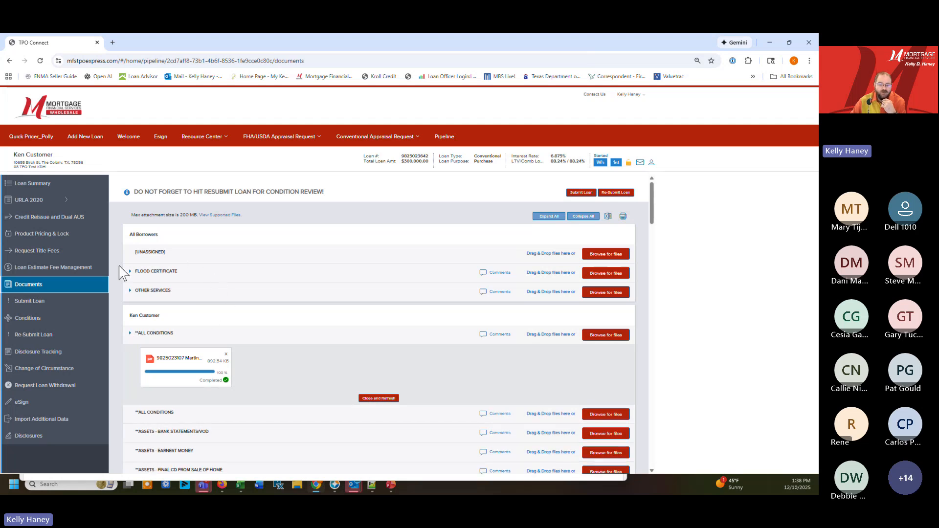
{"action": "scroll", "coordinate": [306, 323], "scroll_direction": "down", "scroll_amount": 5}
{"action": "scroll", "coordinate": [266, 342], "scroll_direction": "down", "scroll_amount": 10}
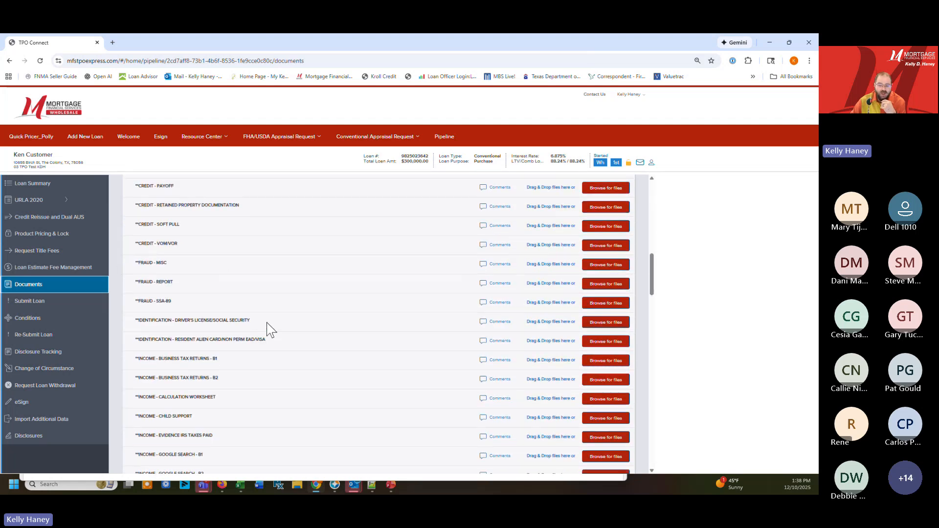
{"action": "scroll", "coordinate": [326, 346], "scroll_direction": "down", "scroll_amount": 6}
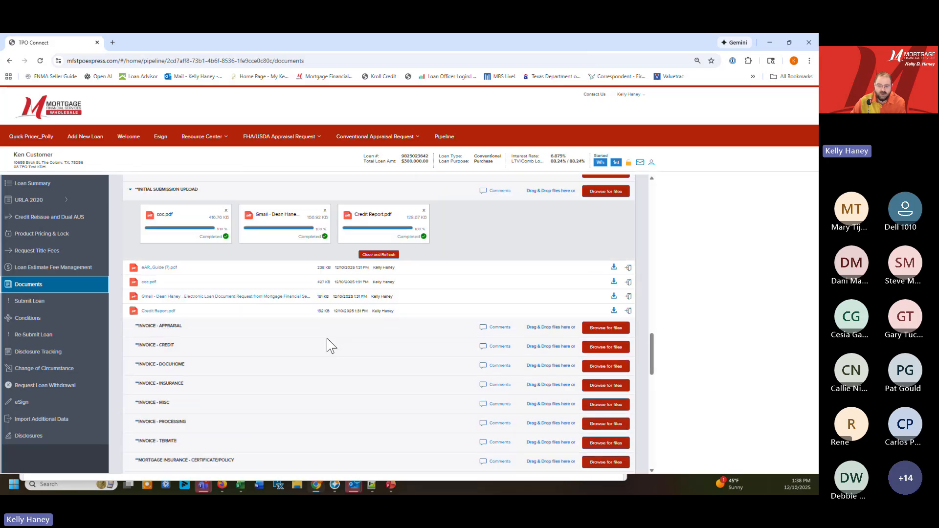
{"action": "scroll", "coordinate": [325, 343], "scroll_direction": "up", "scroll_amount": 3}
{"action": "left_click", "coordinate": [139, 342]}
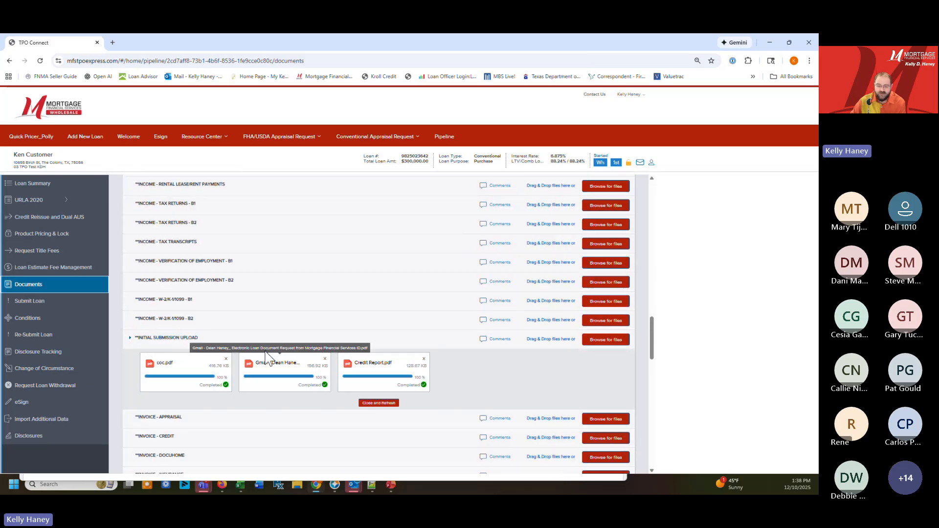
{"action": "scroll", "coordinate": [186, 392], "scroll_direction": "down", "scroll_amount": 2}
{"action": "scroll", "coordinate": [192, 352], "scroll_direction": "down", "scroll_amount": 2}
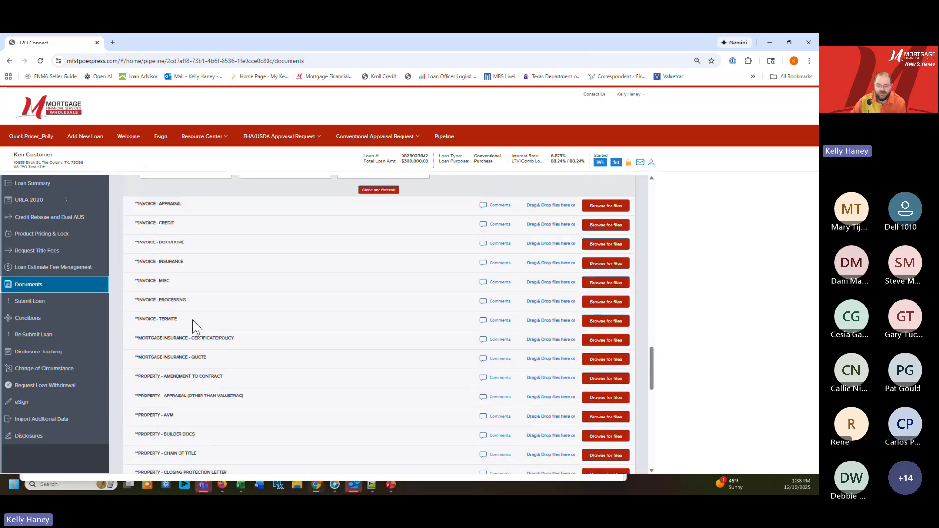
{"action": "scroll", "coordinate": [198, 274], "scroll_direction": "up", "scroll_amount": 3}
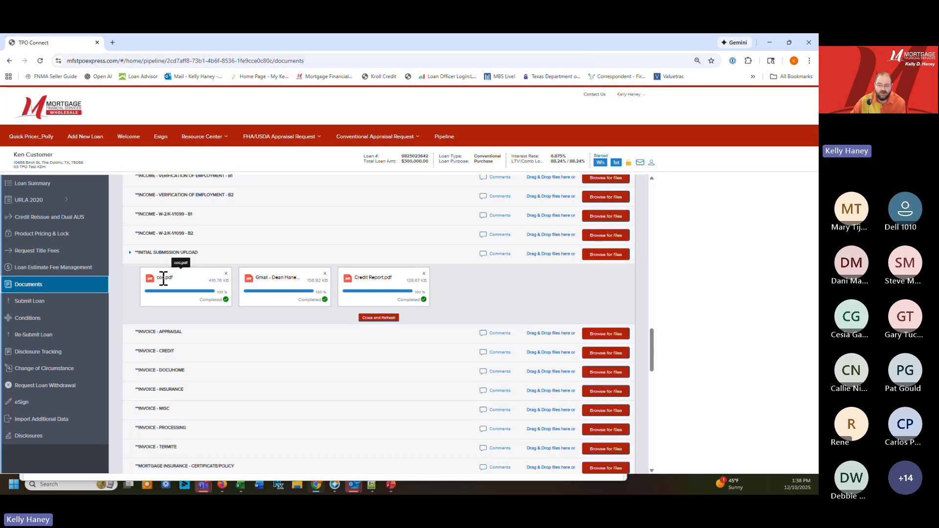
Refresh the **INITIAL SUBMISSION UPLOAD file list and look through the pages of the document in the CREDIT REPORT folder
{"action": "left_click", "coordinate": [372, 317]}
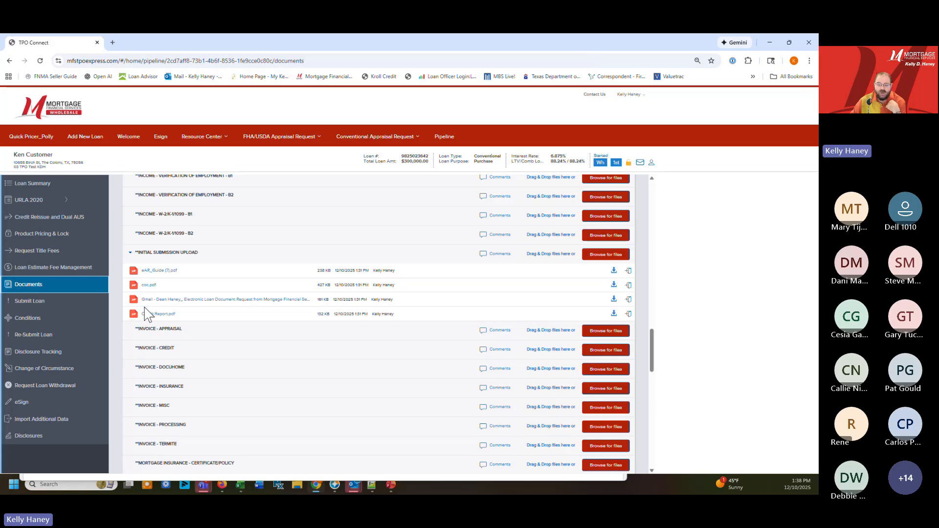
{"action": "scroll", "coordinate": [157, 319], "scroll_direction": "down", "scroll_amount": 15}
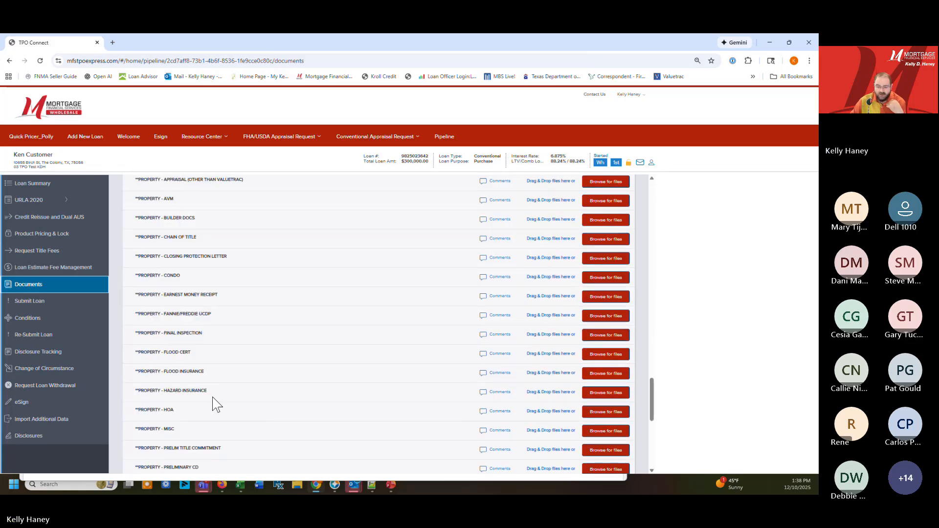
{"action": "left_click", "coordinate": [130, 383]}
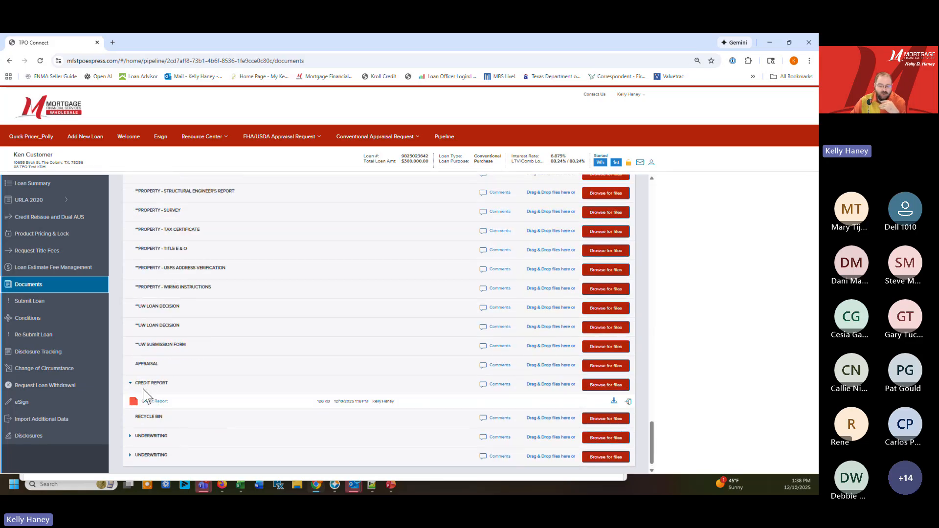
{"action": "left_click", "coordinate": [155, 401]}
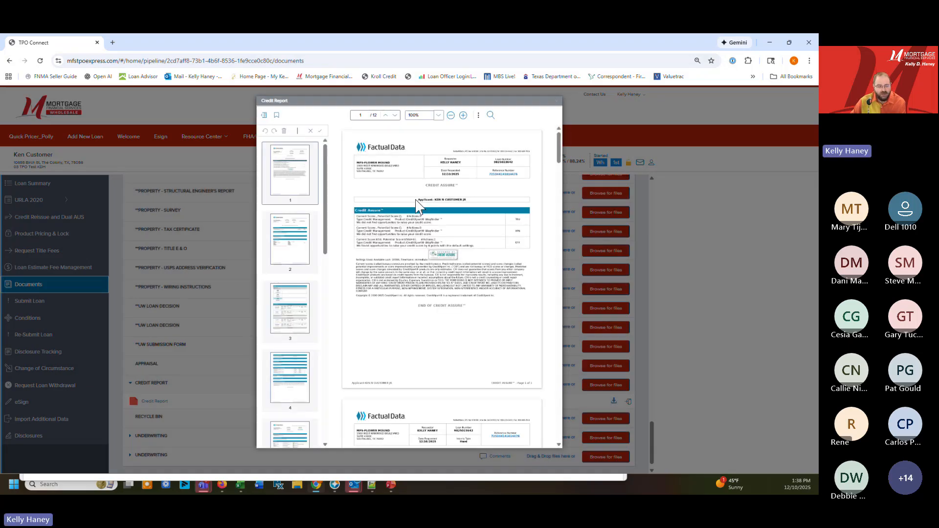
{"action": "left_click", "coordinate": [280, 252]}
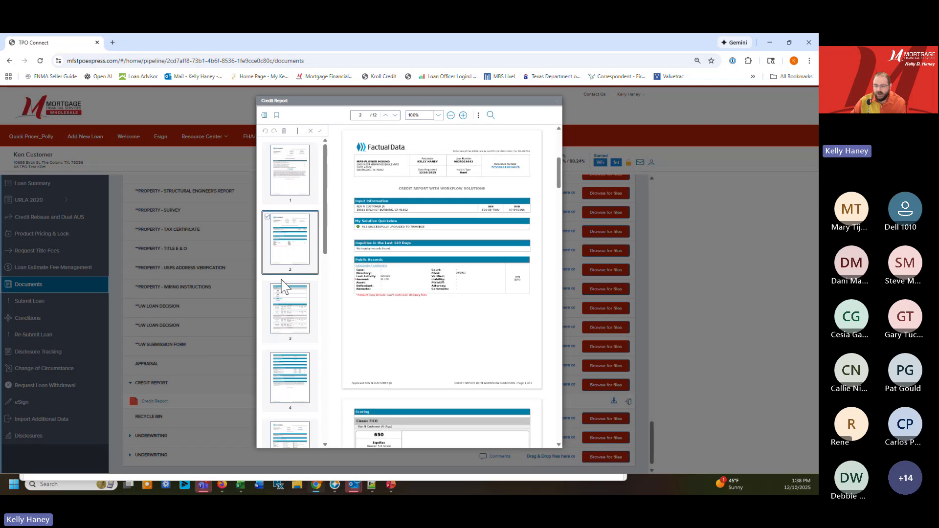
{"action": "scroll", "coordinate": [291, 352], "scroll_direction": "down", "scroll_amount": 5}
{"action": "left_click_drag", "start_coordinate": [331, 278], "coordinate": [332, 269]}
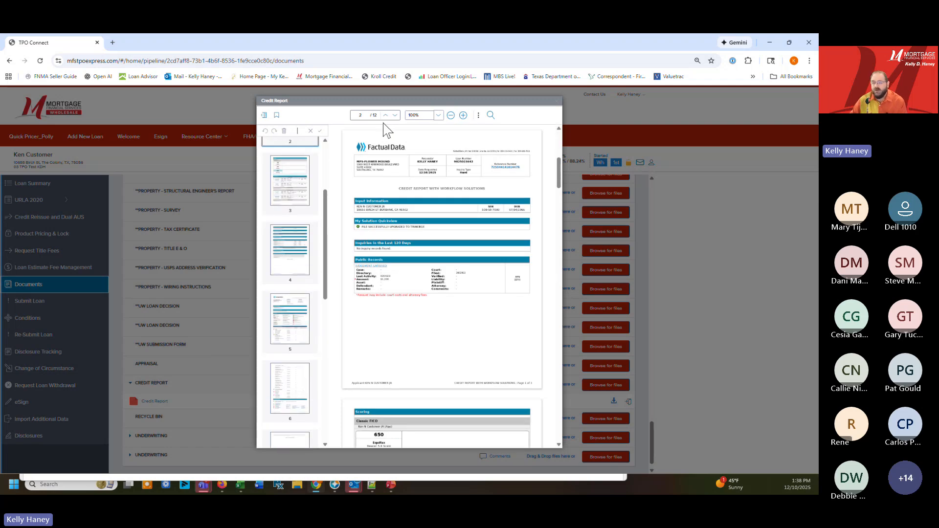
{"action": "left_click", "coordinate": [557, 101]}
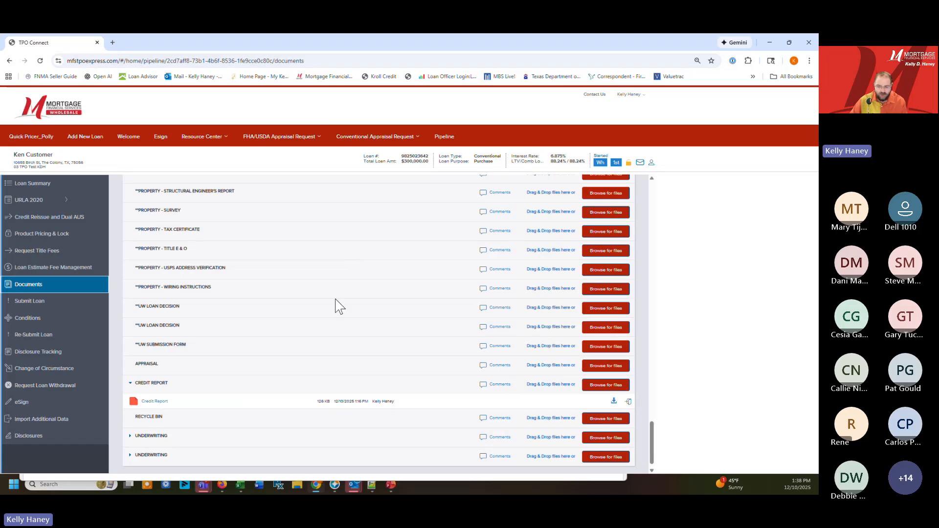
{"action": "scroll", "coordinate": [42, 334], "scroll_direction": "down", "scroll_amount": 1}
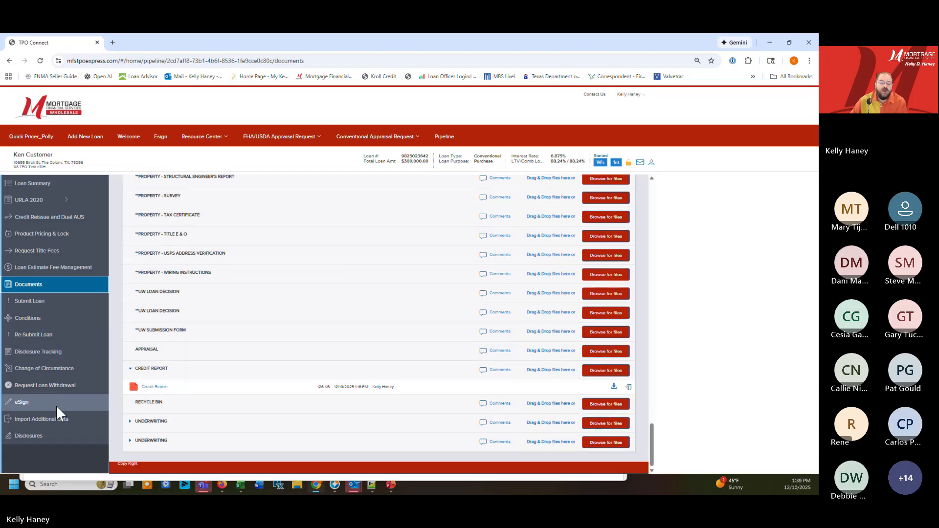
Open the loan's Request CD form and set both the TPO Confirmed Closing Date and Funding Date to 12/19/2025
{"action": "left_click", "coordinate": [66, 200]}
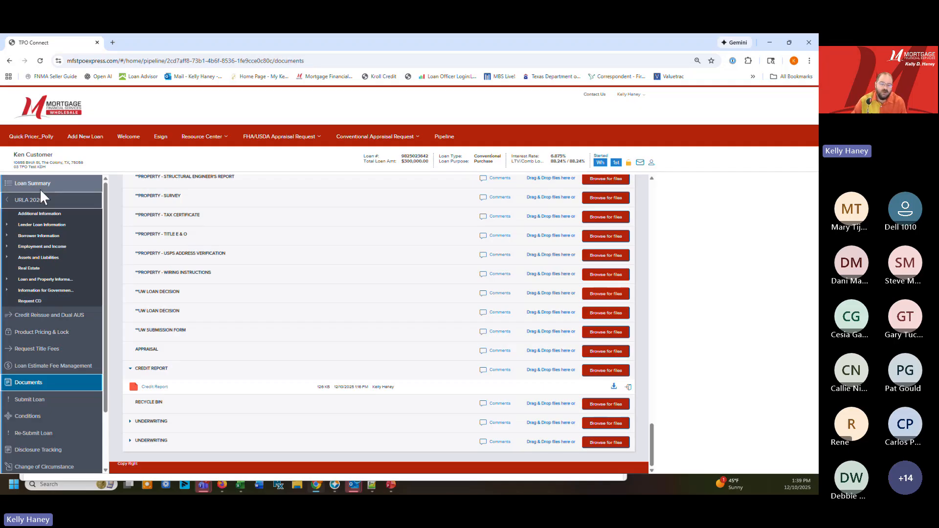
{"action": "left_click", "coordinate": [31, 300]}
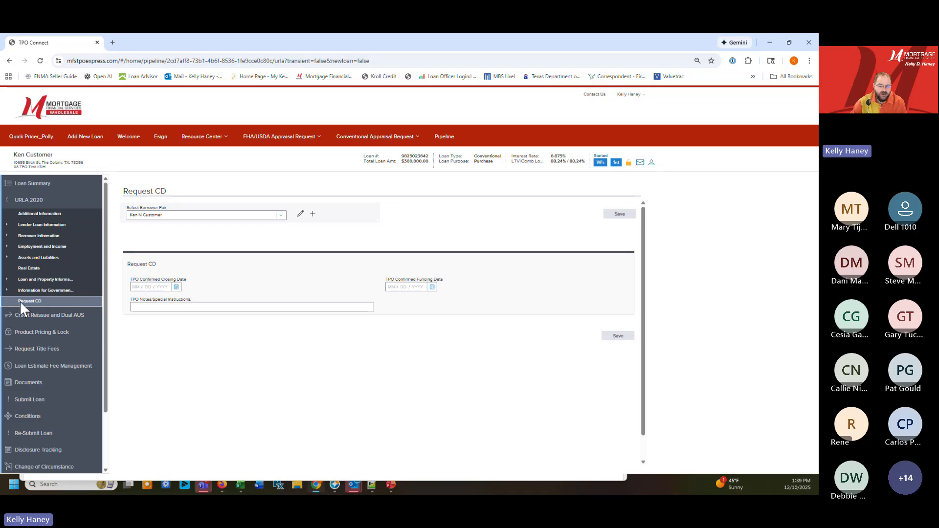
{"action": "left_click", "coordinate": [176, 287]}
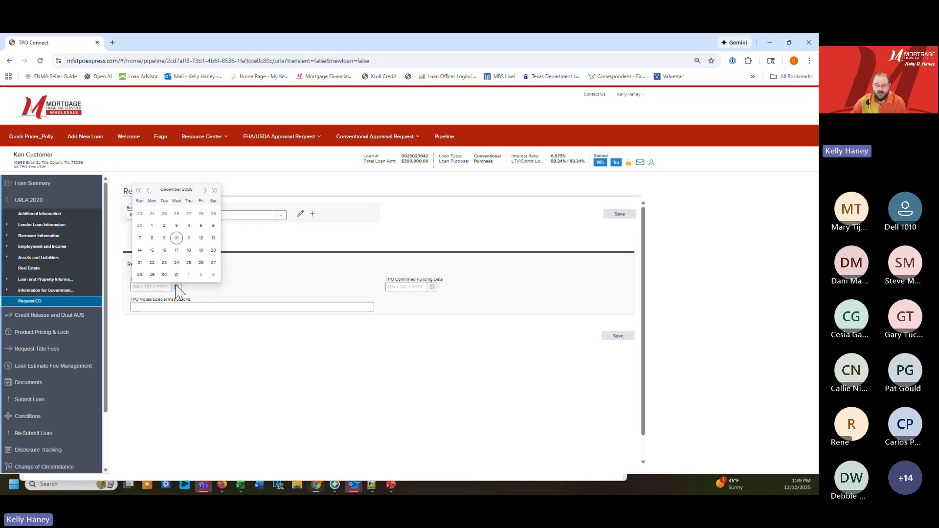
{"action": "left_click", "coordinate": [201, 251]}
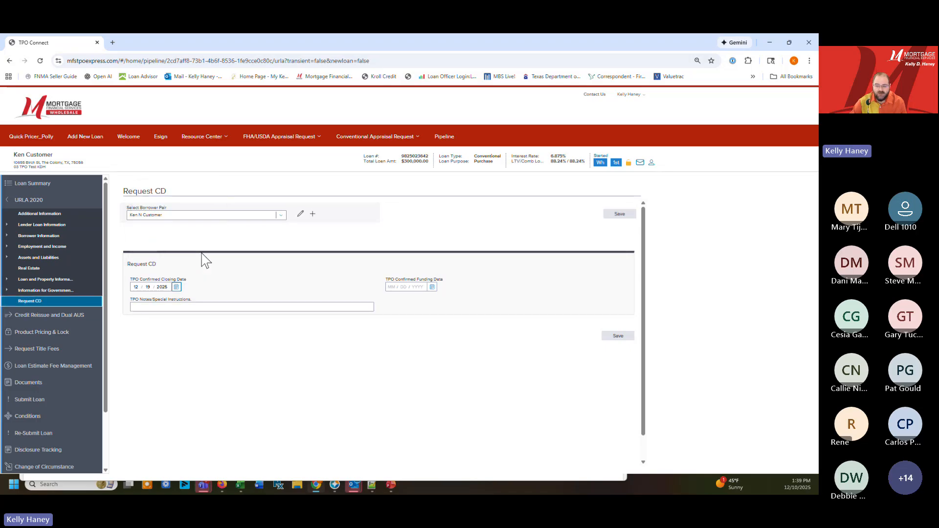
{"action": "left_click", "coordinate": [432, 288]}
{"action": "left_click", "coordinate": [457, 252]}
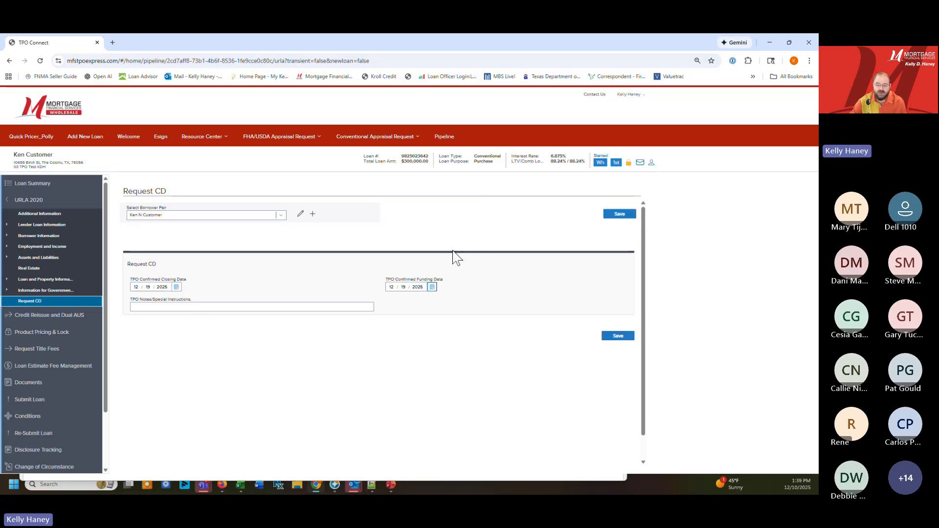
Add the special instruction "Seller Mail out need docs48 hours" to the CD request and save it
{"action": "left_click", "coordinate": [197, 307]}
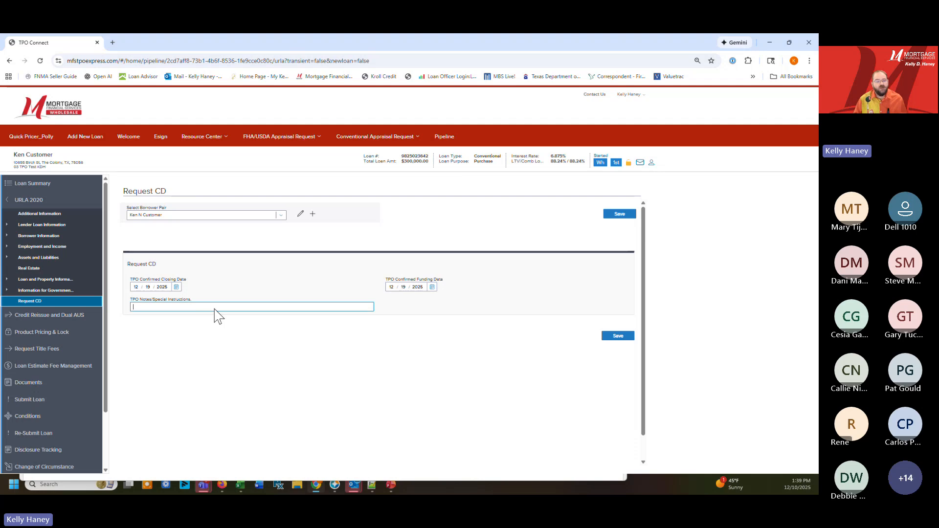
{"action": "type", "text": "Se"}
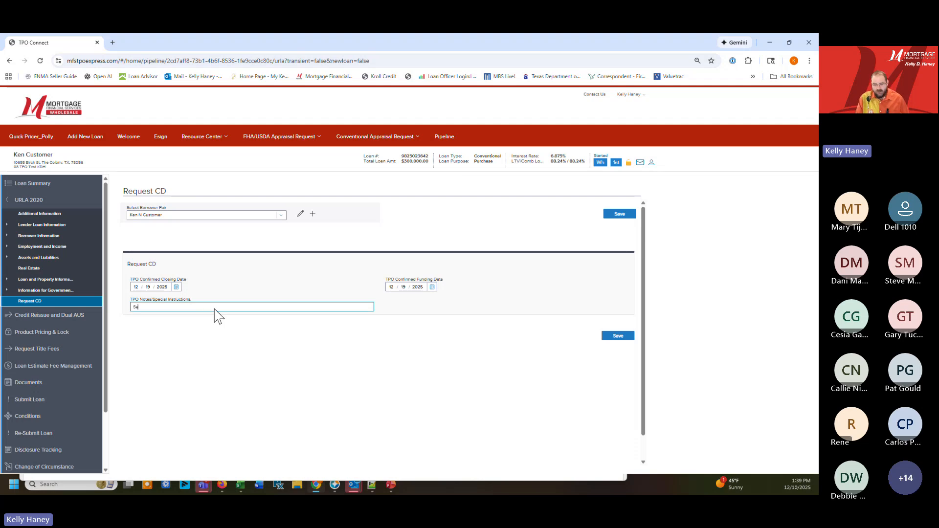
{"action": "type", "text": "ller Mail out ne"}
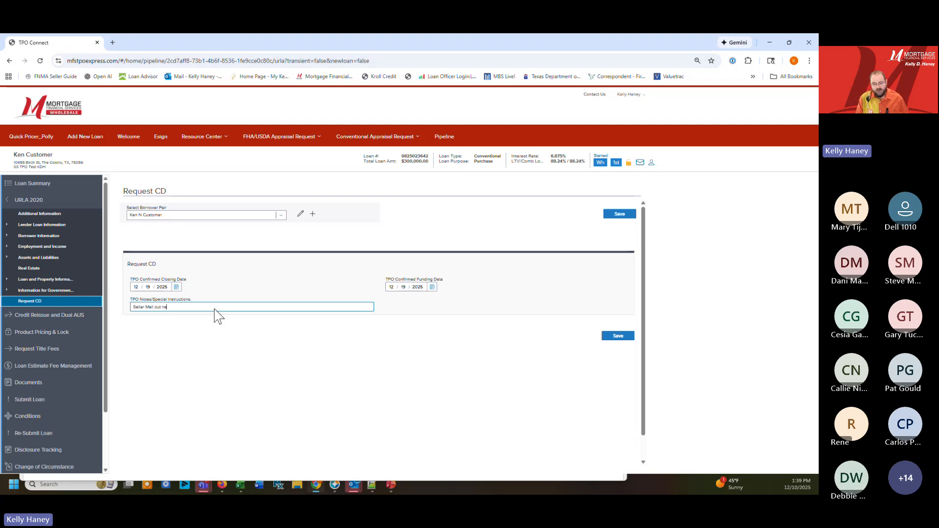
{"action": "type", "text": "ed docs"}
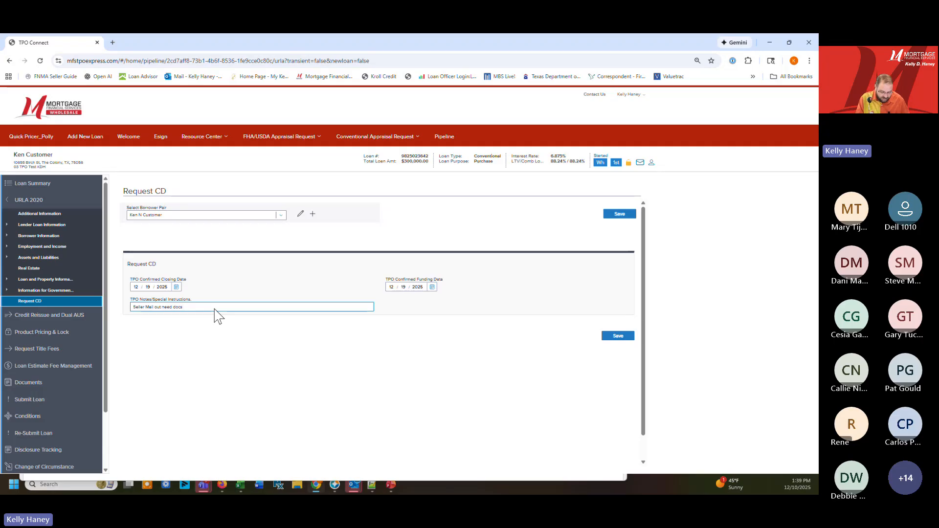
{"action": "type", "text": ".8 hours"}
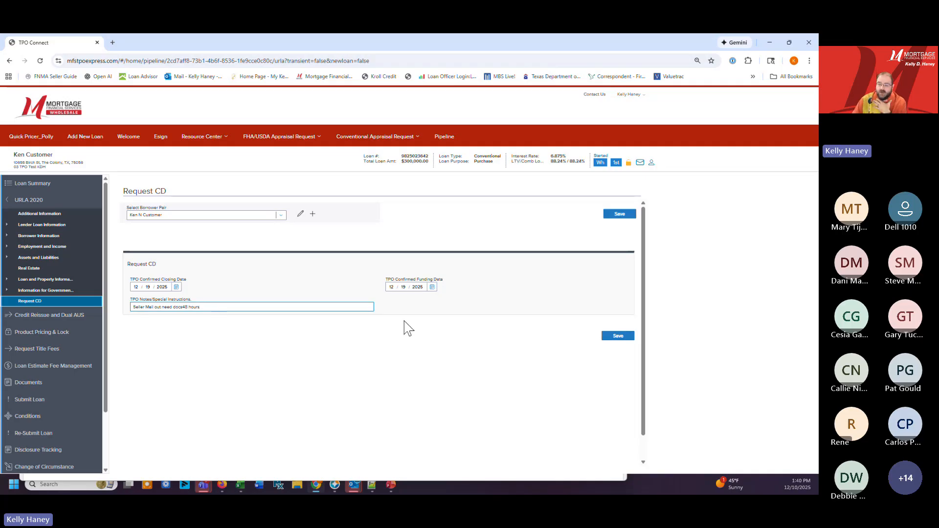
{"action": "left_click", "coordinate": [612, 338]}
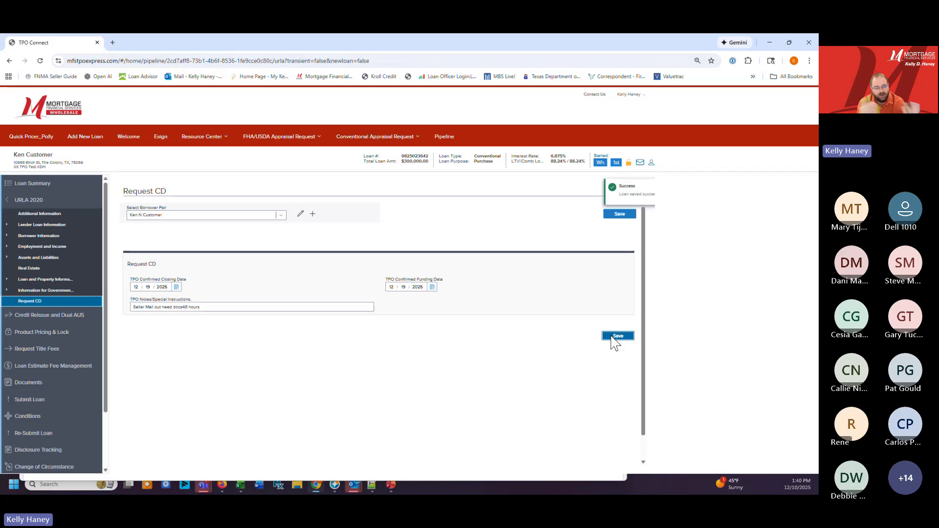
{"action": "left_click", "coordinate": [611, 337]}
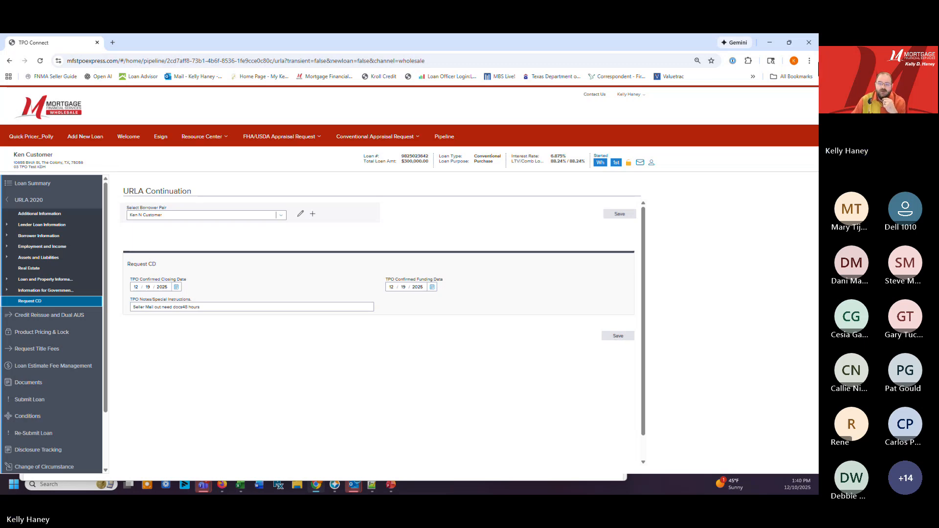
Open the loan withdrawal request and back out of withdrawing the loan
{"action": "scroll", "coordinate": [73, 318], "scroll_direction": "down", "scroll_amount": 1}
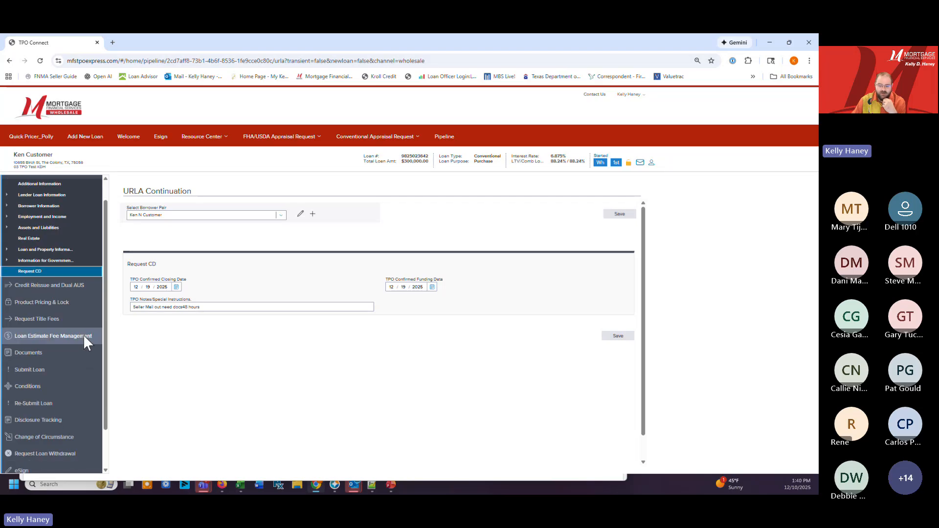
{"action": "scroll", "coordinate": [60, 328], "scroll_direction": "down", "scroll_amount": 1}
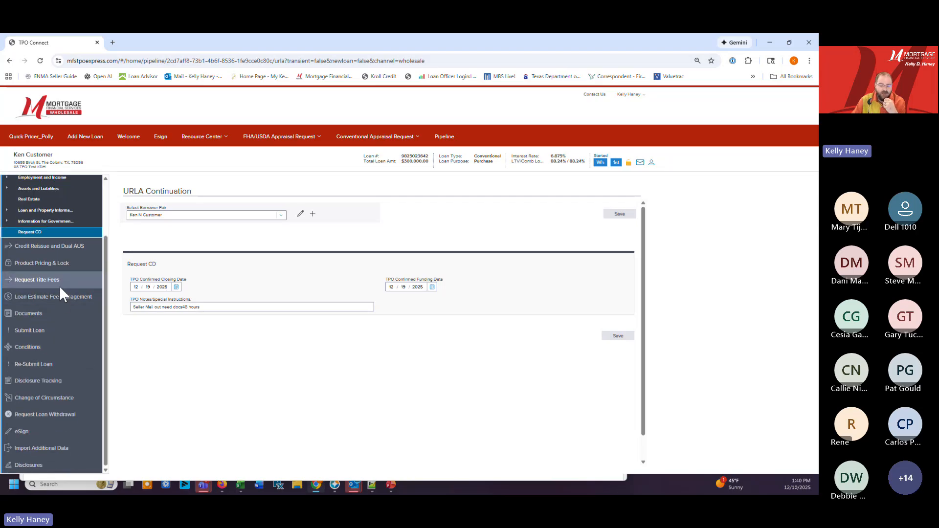
{"action": "scroll", "coordinate": [17, 222], "scroll_direction": "up", "scroll_amount": 2}
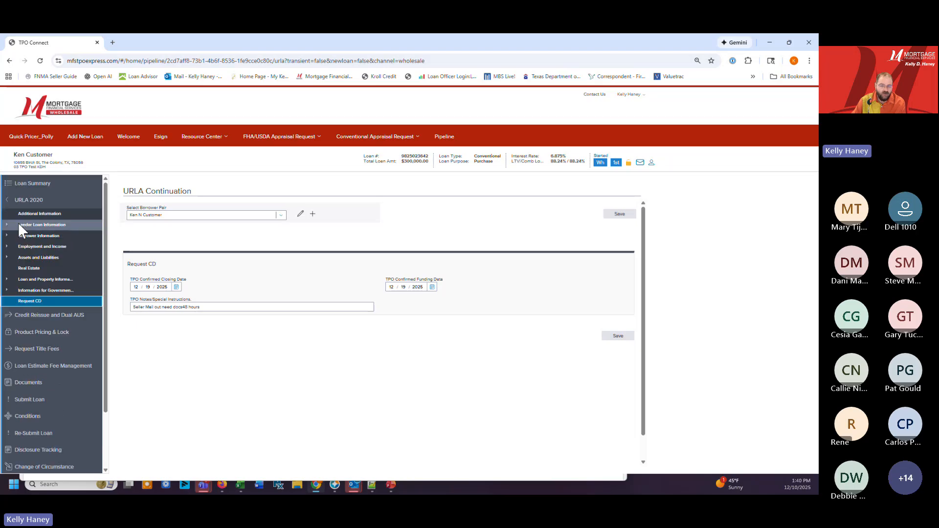
{"action": "left_click", "coordinate": [6, 200]}
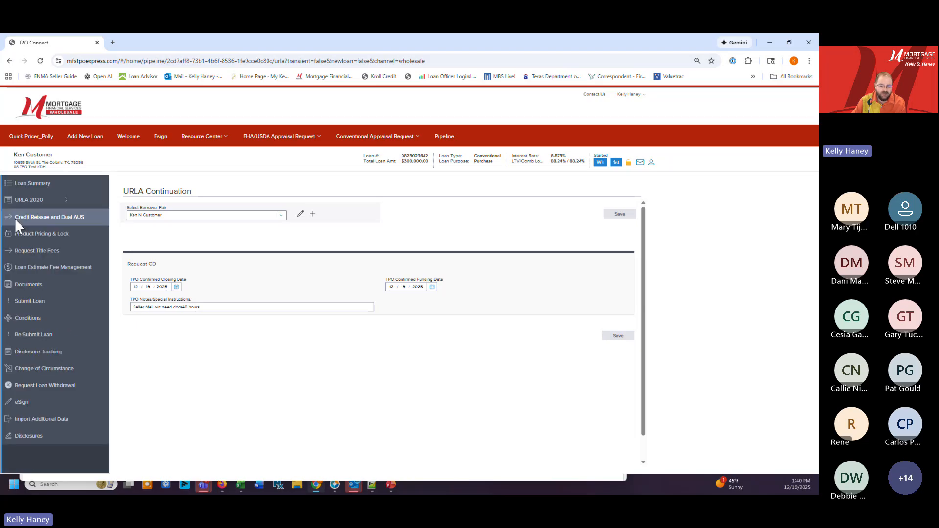
{"action": "left_click", "coordinate": [47, 385]}
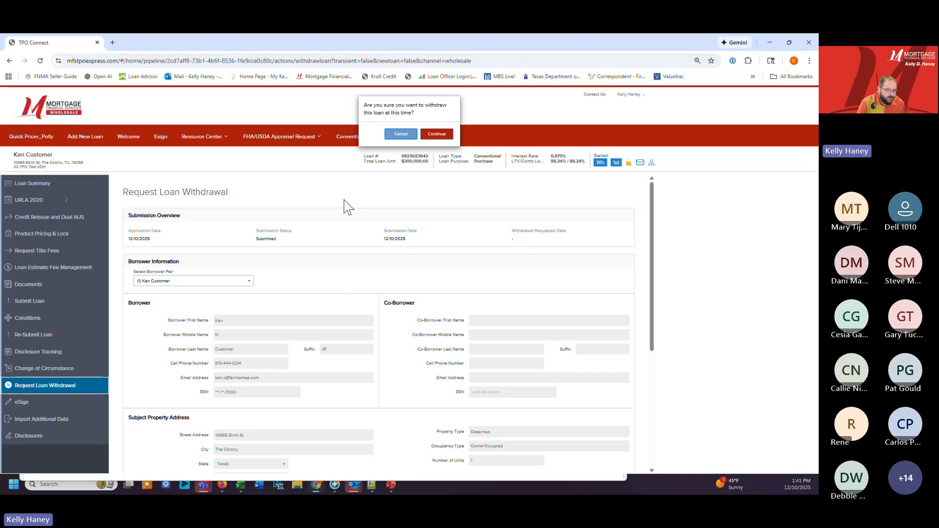
{"action": "left_click", "coordinate": [394, 139]}
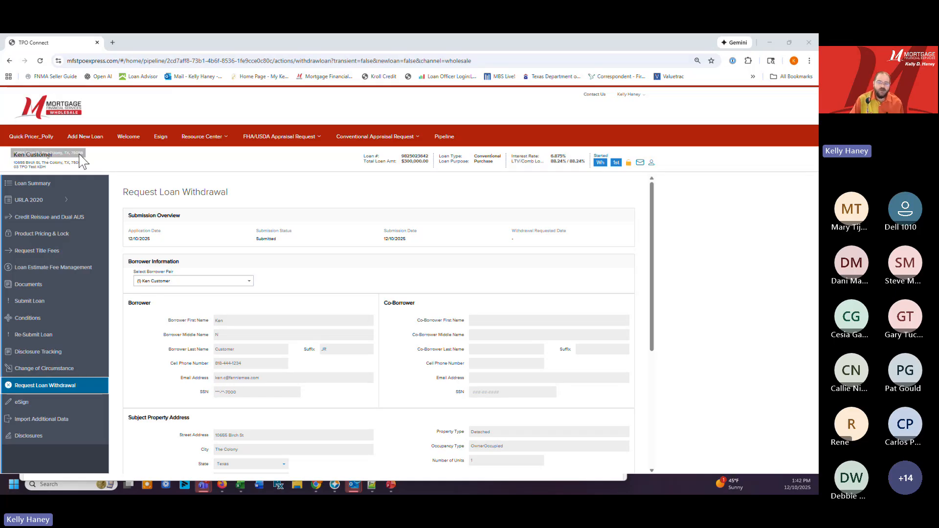
Leave the loan, open the Polly quick pricer and set the search criteria to a VA loan with a 30-year fixed program
{"action": "left_click", "coordinate": [129, 139]}
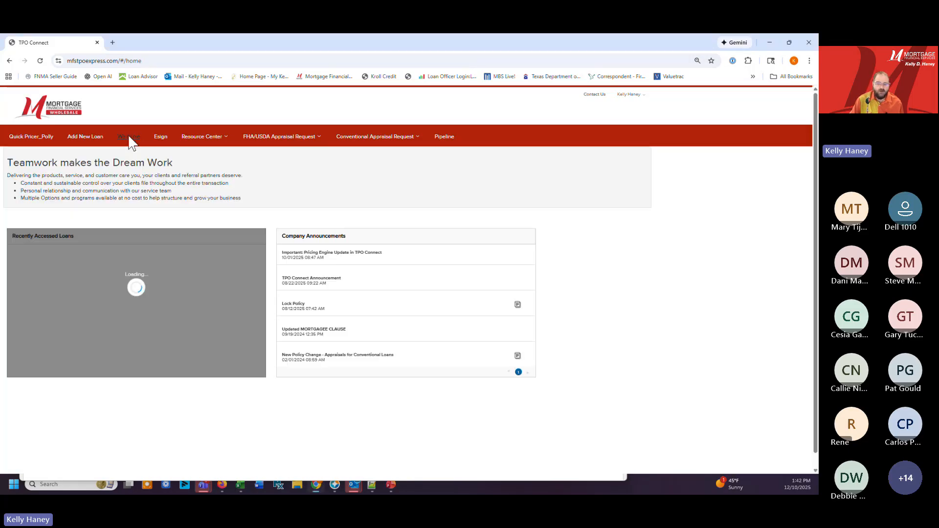
{"action": "left_click", "coordinate": [32, 137]}
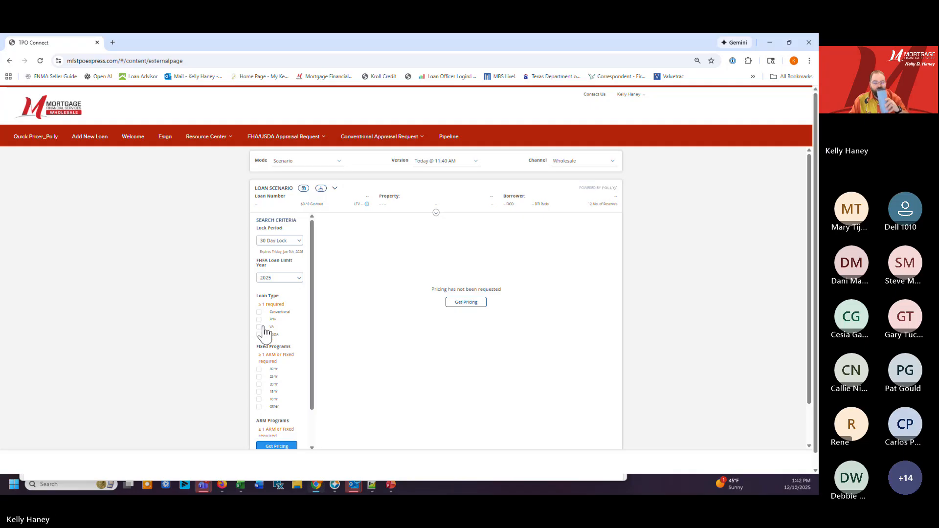
{"action": "left_click", "coordinate": [261, 327]}
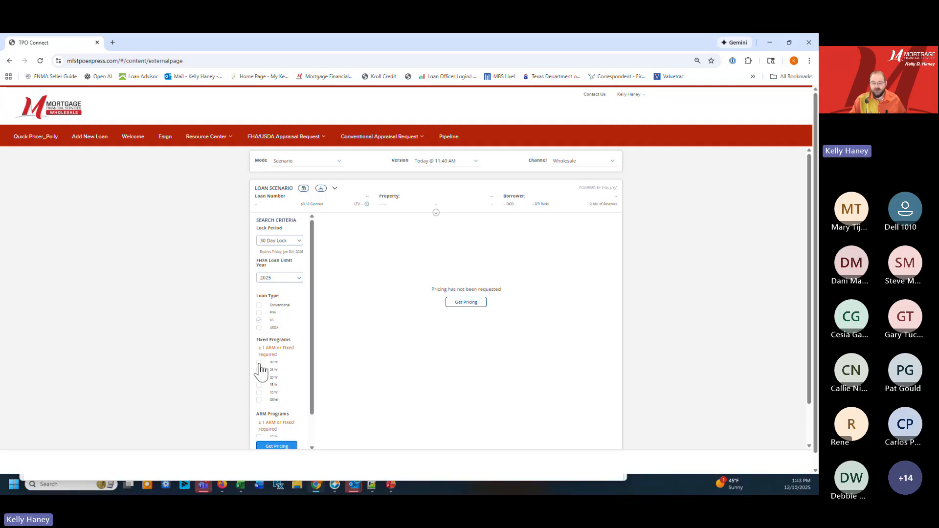
{"action": "left_click", "coordinate": [260, 363]}
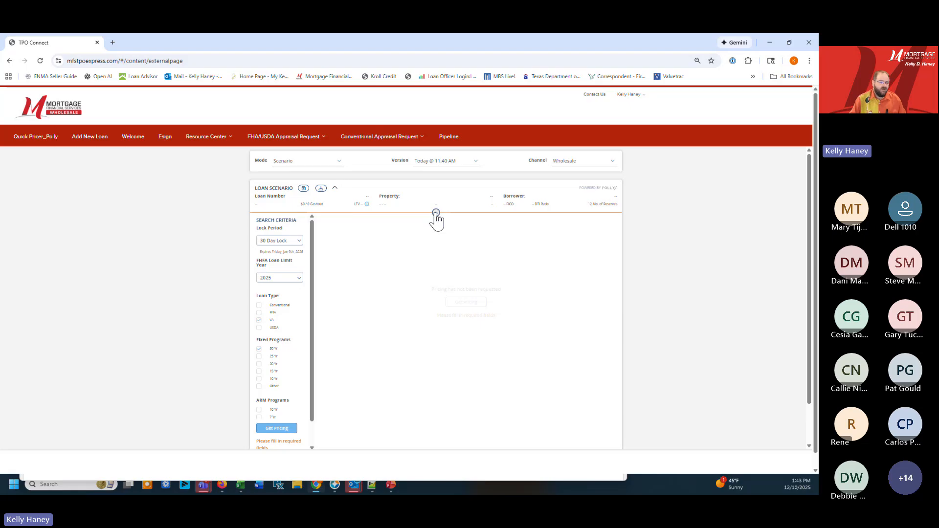
Expand the loan scenario and set Loan Purpose to No Cash-Out Refi and Refinance Purpose to No Cash-Out
{"action": "left_click", "coordinate": [435, 213]}
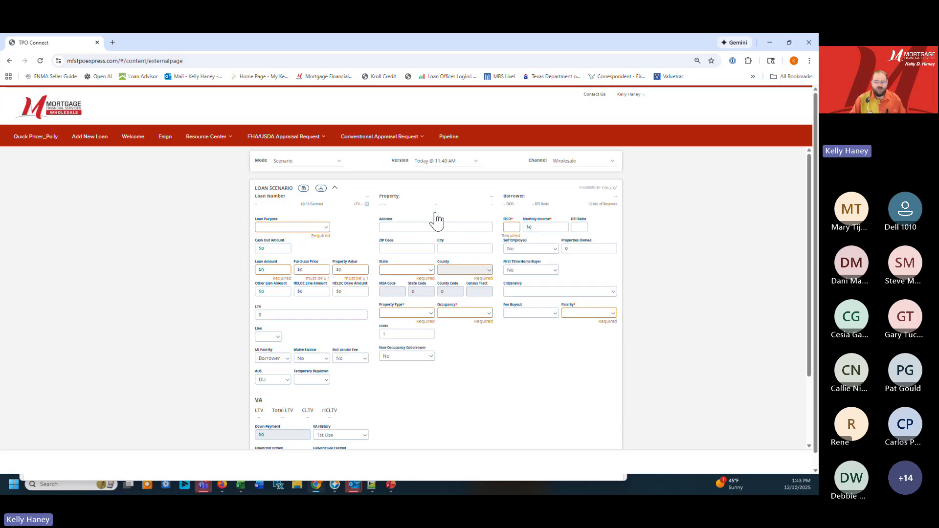
{"action": "left_click", "coordinate": [322, 232]}
{"action": "left_click", "coordinate": [306, 263]}
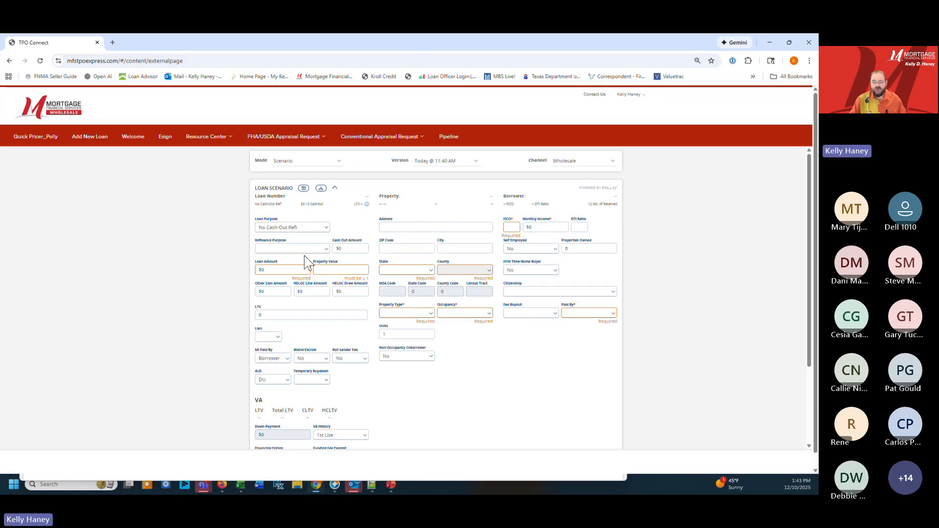
{"action": "left_click", "coordinate": [287, 249]}
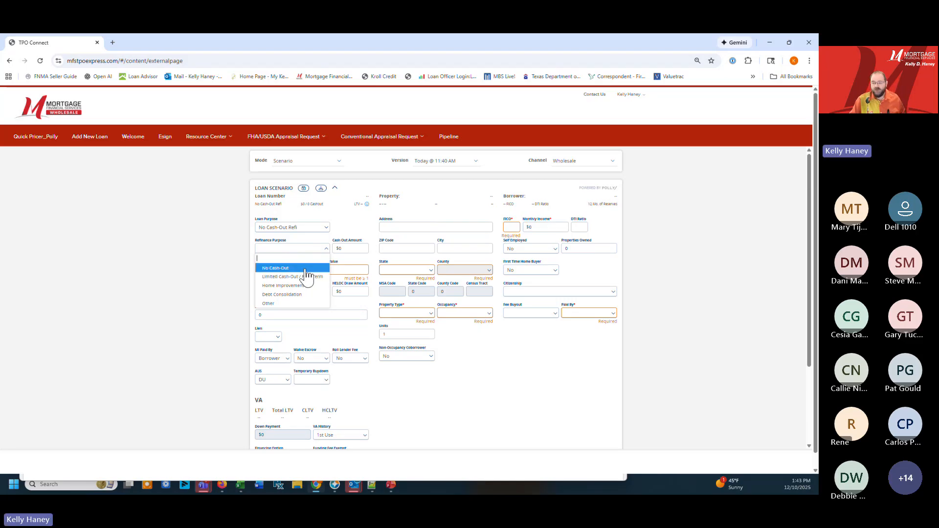
{"action": "left_click", "coordinate": [305, 268]}
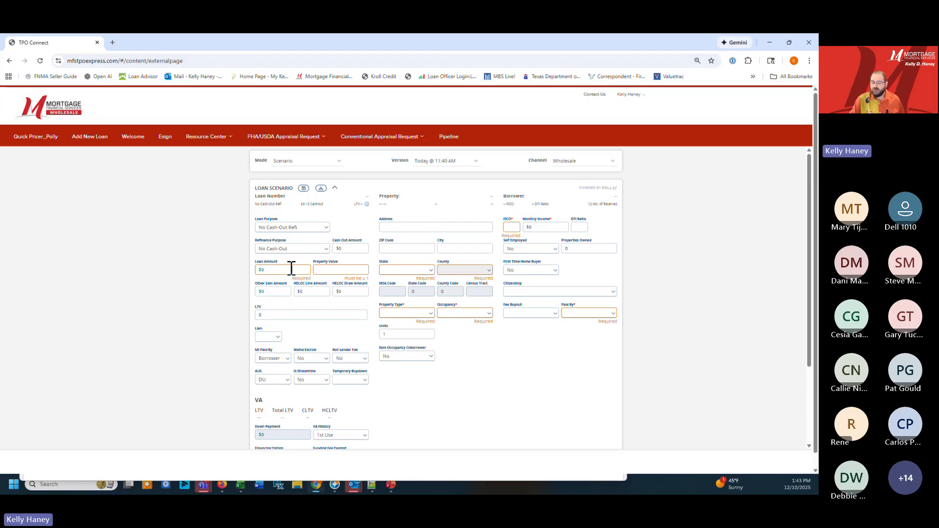
Enter a loan amount of $275,845 and a property value of $300,000 for the scenario
{"action": "left_click", "coordinate": [291, 268]}
{"action": "type", "text": "275"}
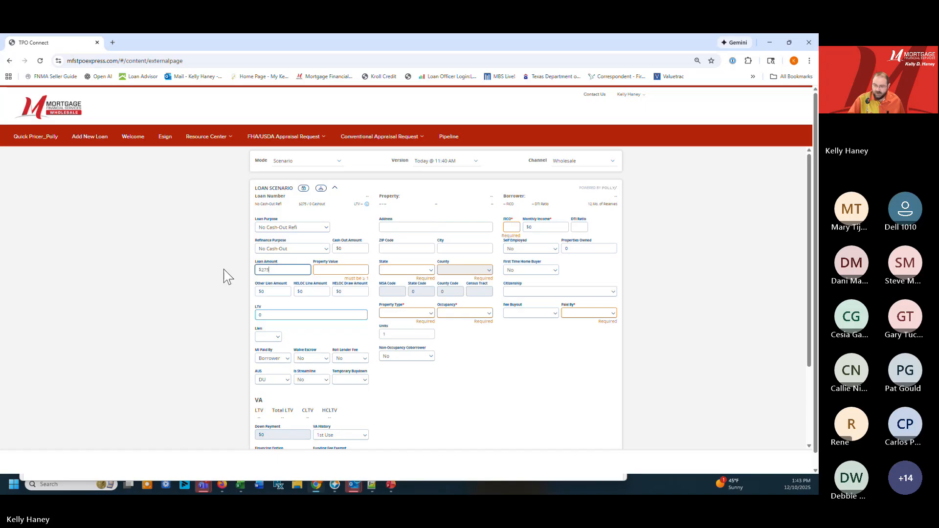
{"action": "type", "text": ",845"}
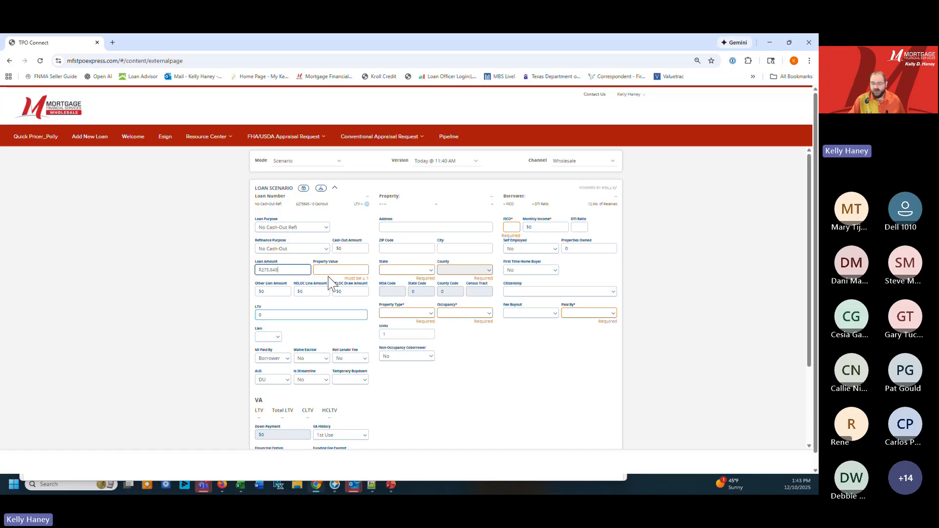
{"action": "left_click", "coordinate": [334, 269]}
{"action": "type", "text": "300,0"}
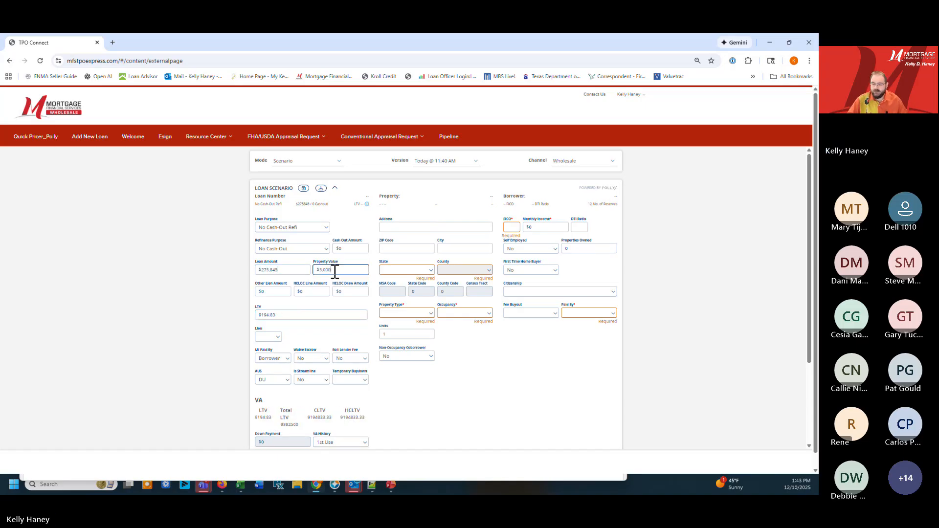
{"action": "type", "text": "00"}
{"action": "left_click", "coordinate": [279, 292]}
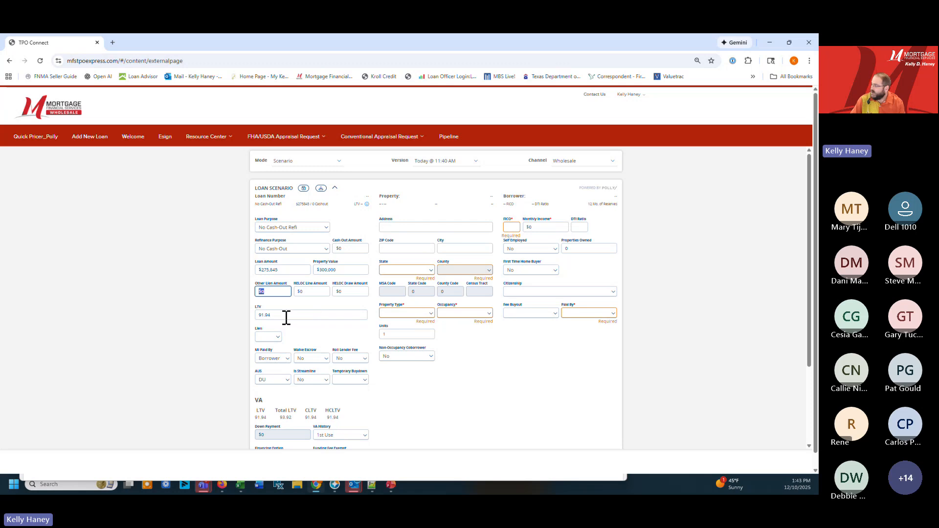
Set the scenario's Lien to First, AUS to NotSpecified and Is Streamline to Yes
{"action": "left_click", "coordinate": [269, 337]}
{"action": "left_click", "coordinate": [269, 354]}
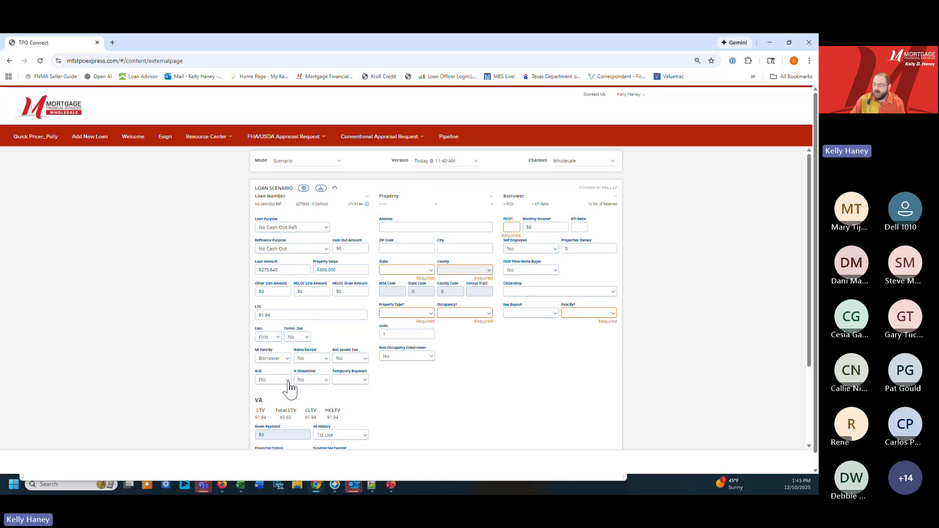
{"action": "left_click", "coordinate": [287, 380]}
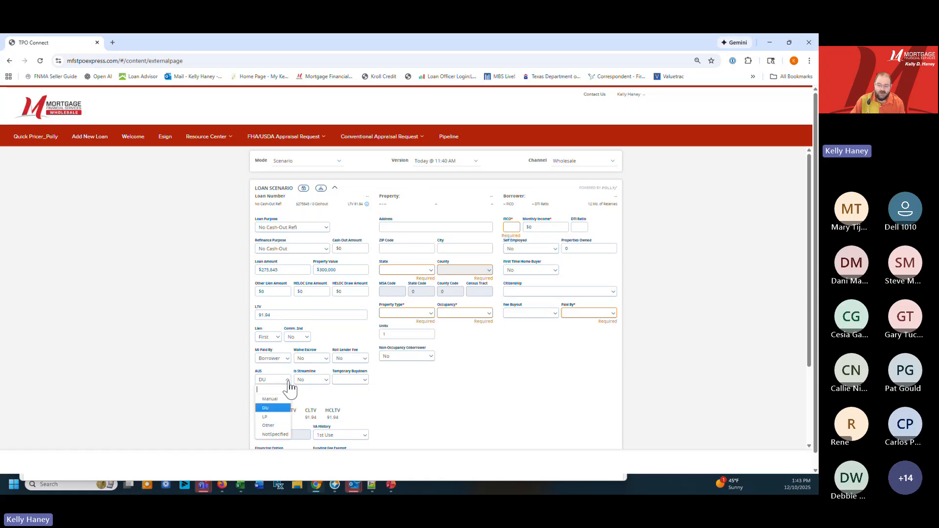
{"action": "left_click", "coordinate": [274, 436]}
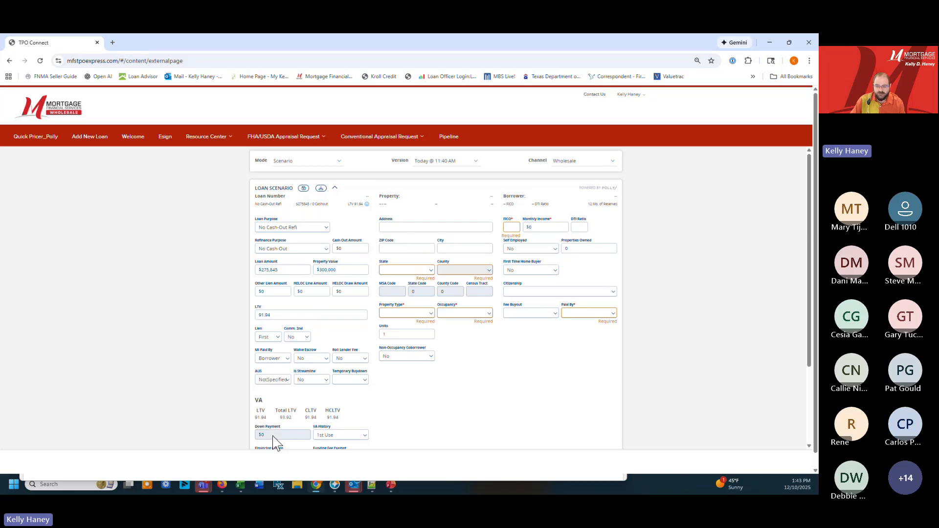
{"action": "left_click", "coordinate": [307, 381]}
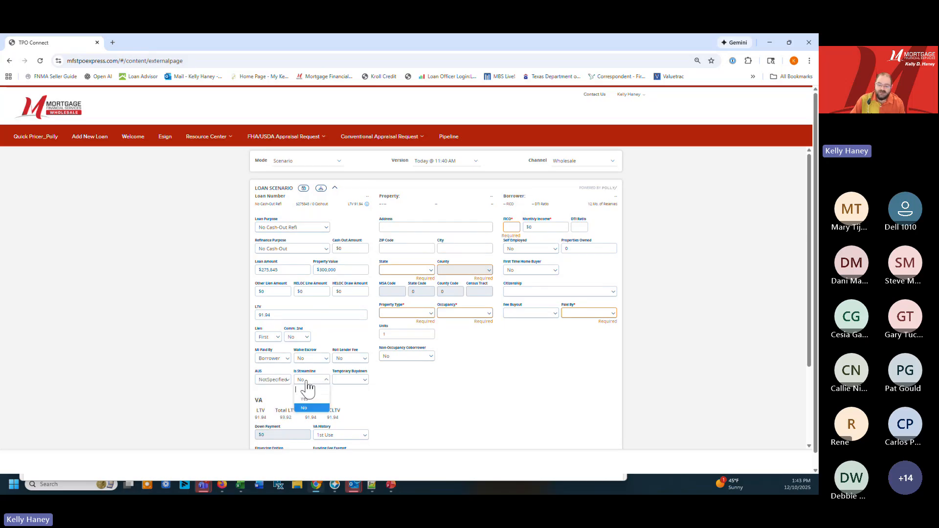
{"action": "left_click", "coordinate": [307, 400]}
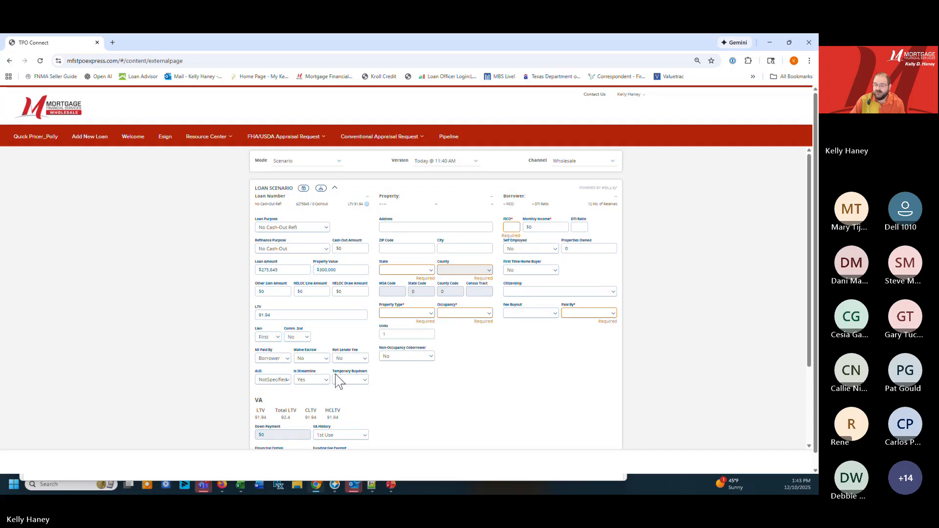
Set the property to Brewster County, Texas, with property type Single Family and occupancy Primary
{"action": "left_click", "coordinate": [430, 271]}
{"action": "type", "text": "te"}
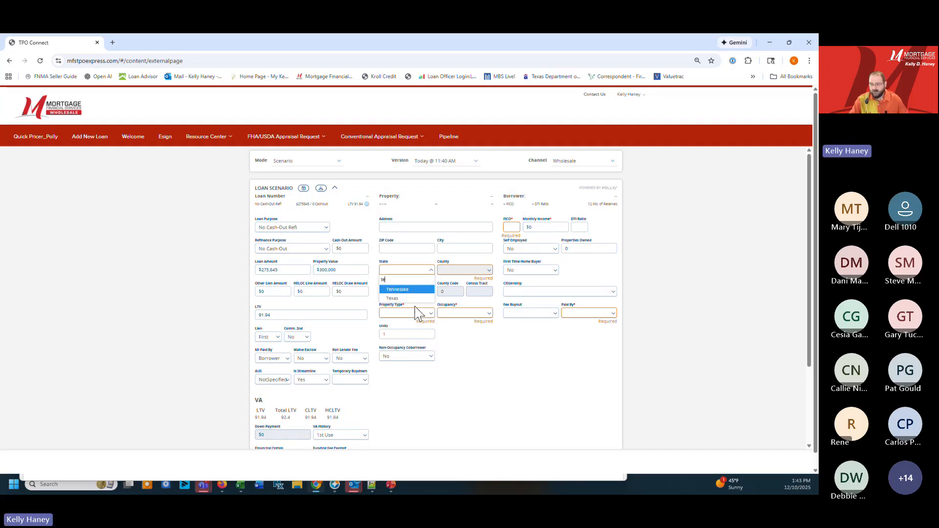
{"action": "left_click", "coordinate": [423, 298]}
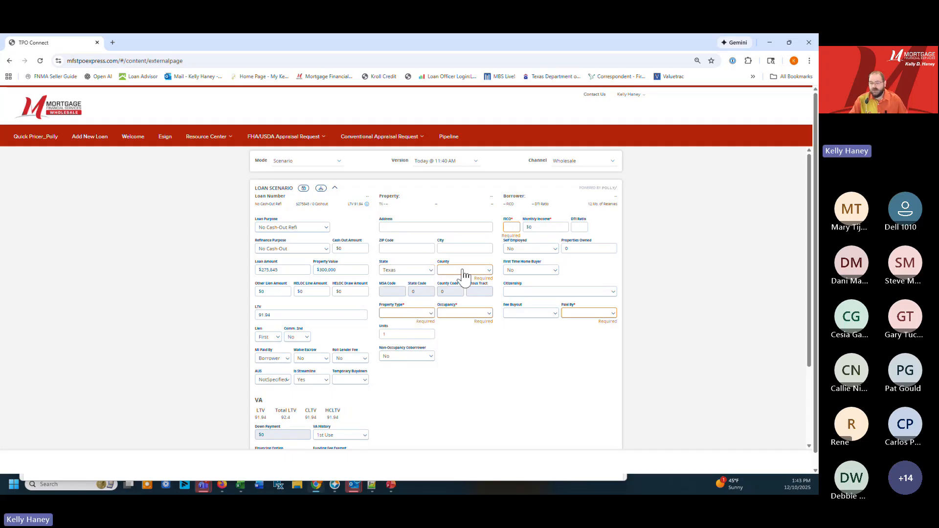
{"action": "left_click", "coordinate": [462, 270]}
{"action": "type", "text": "w"}
{"action": "left_click", "coordinate": [454, 307]}
{"action": "left_click", "coordinate": [423, 316]}
{"action": "left_click", "coordinate": [413, 334]}
{"action": "left_click", "coordinate": [447, 315]}
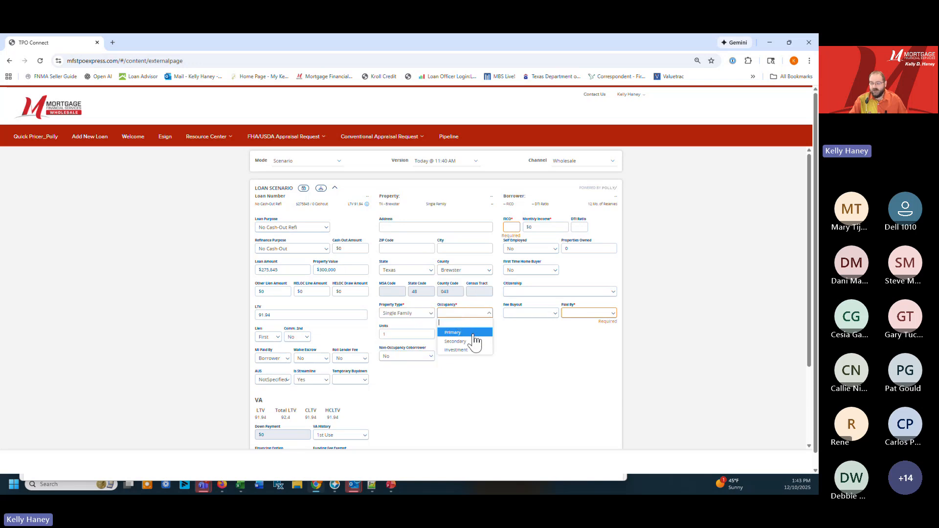
{"action": "left_click", "coordinate": [457, 330]}
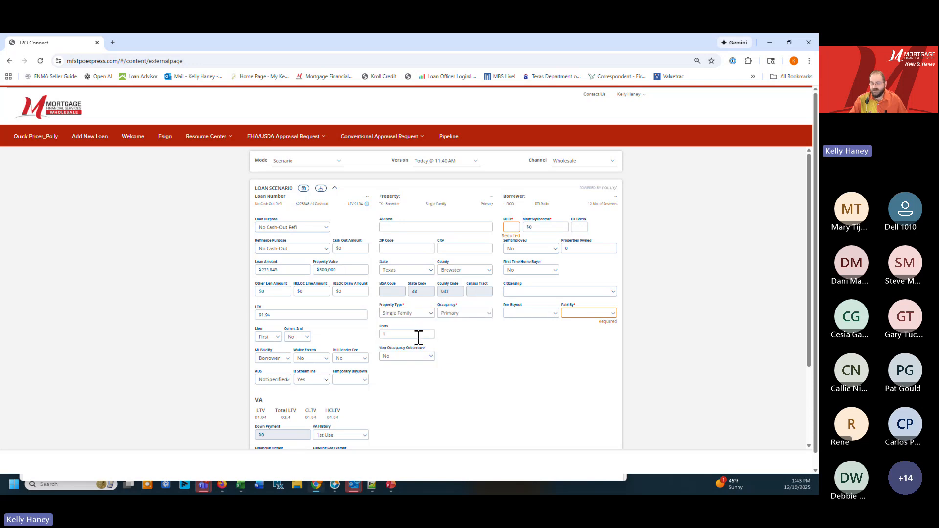
Enter a FICO of 687 for the borrower and set Paid By to Borrower and Fee Buyout to Yes
{"action": "left_click", "coordinate": [515, 229]}
{"action": "type", "text": "687"}
{"action": "key", "text": "Tab"}
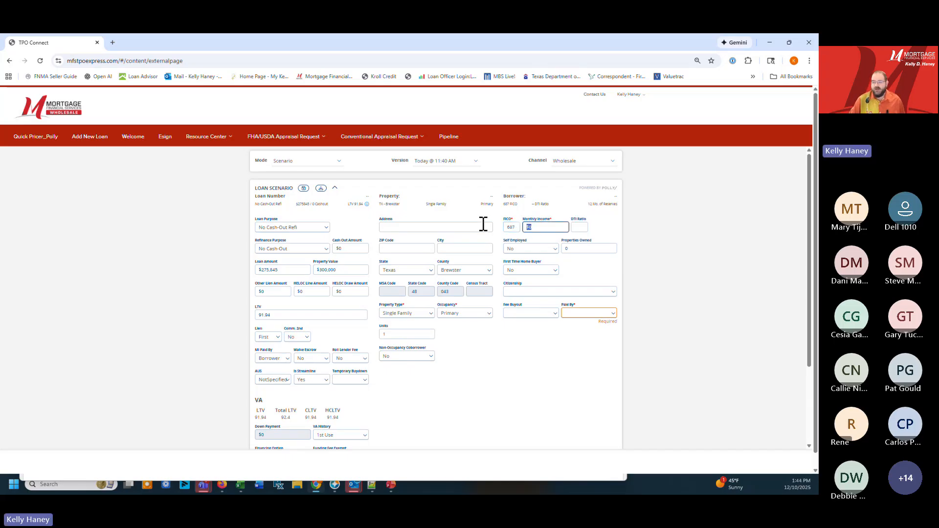
{"action": "left_click", "coordinate": [580, 313]}
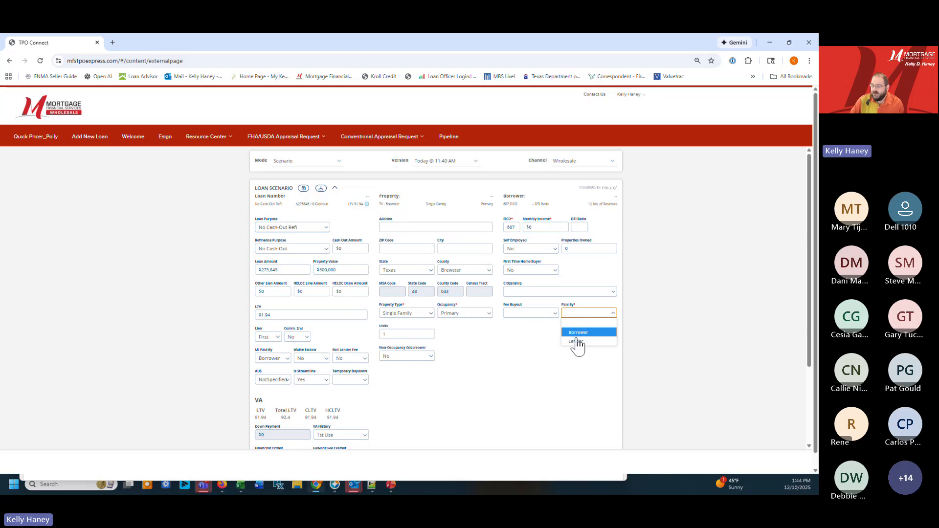
{"action": "left_click", "coordinate": [578, 332]}
{"action": "left_click", "coordinate": [538, 313]}
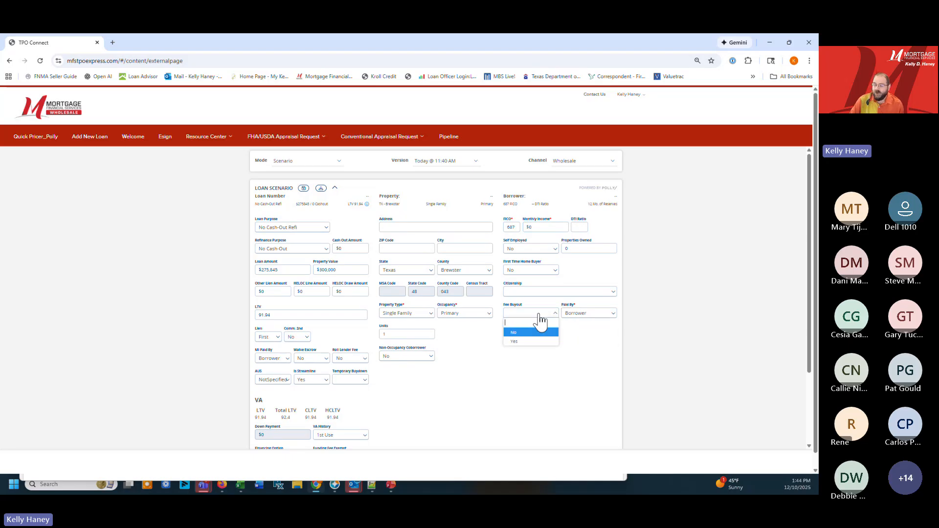
{"action": "left_click", "coordinate": [515, 341]}
Keep VA History at 1st Use and get pricing for the VA streamline scenario
{"action": "scroll", "coordinate": [361, 347], "scroll_direction": "down", "scroll_amount": 3}
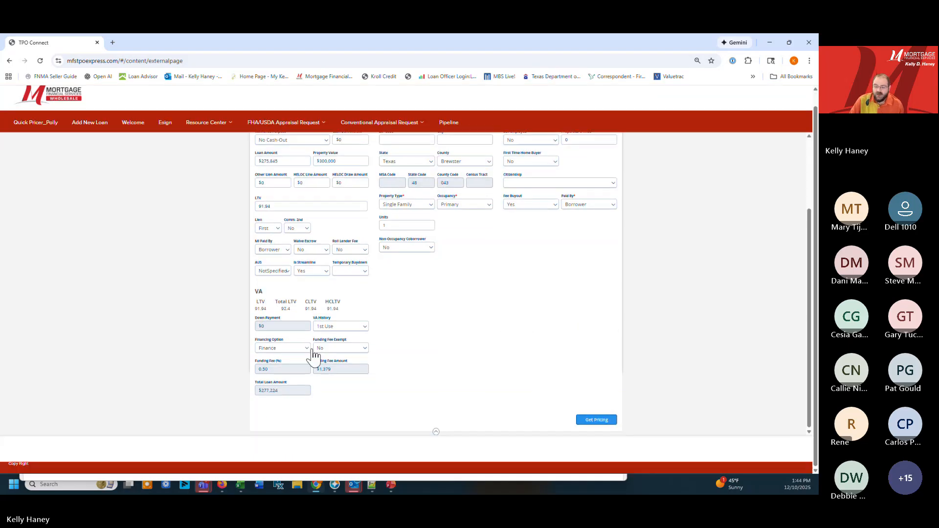
{"action": "left_click", "coordinate": [343, 326]}
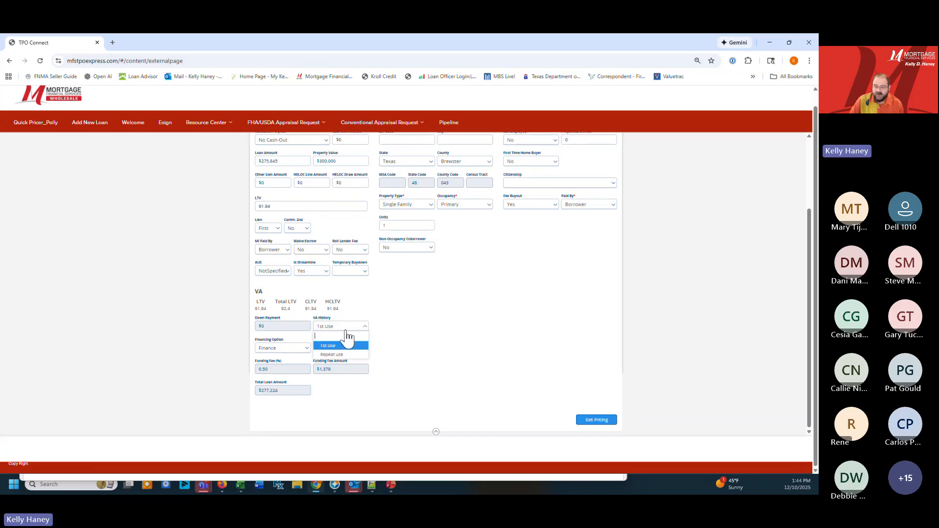
{"action": "left_click", "coordinate": [327, 346]}
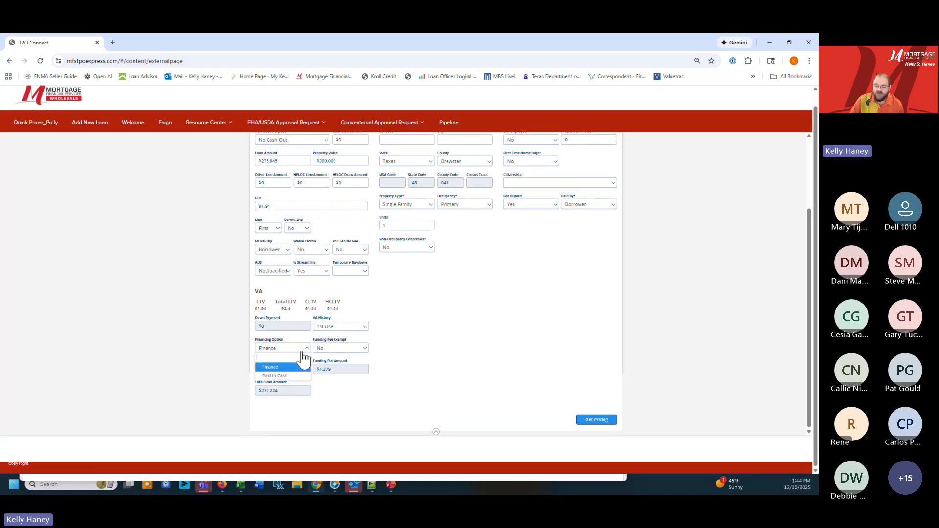
{"action": "left_click", "coordinate": [324, 327]}
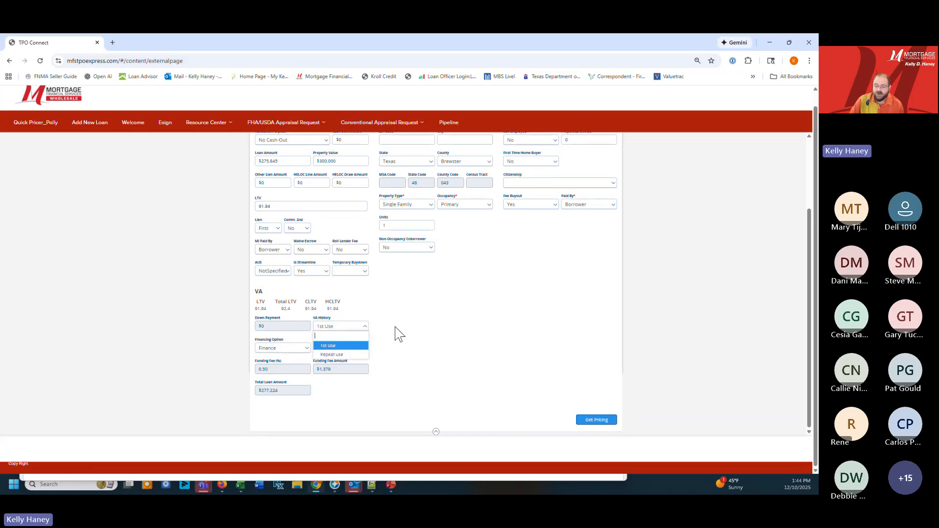
{"action": "left_click", "coordinate": [395, 327]}
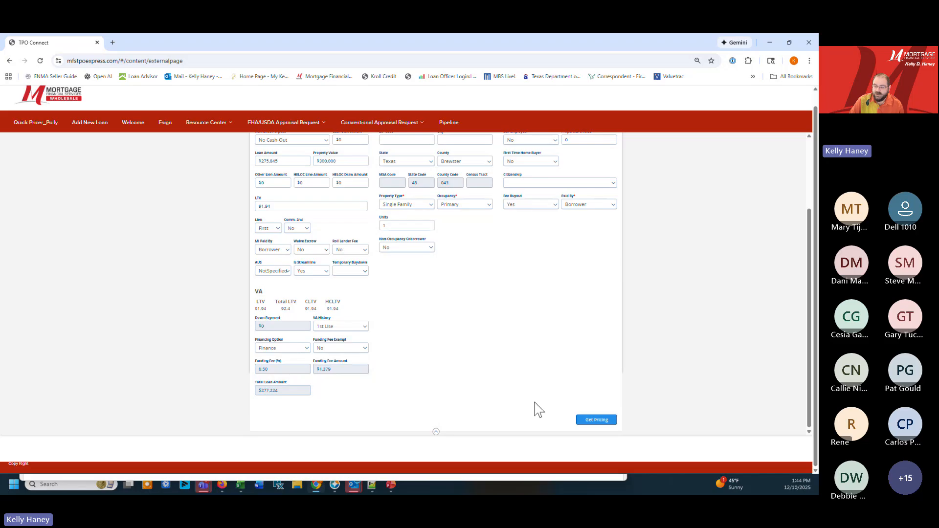
{"action": "left_click", "coordinate": [597, 420]}
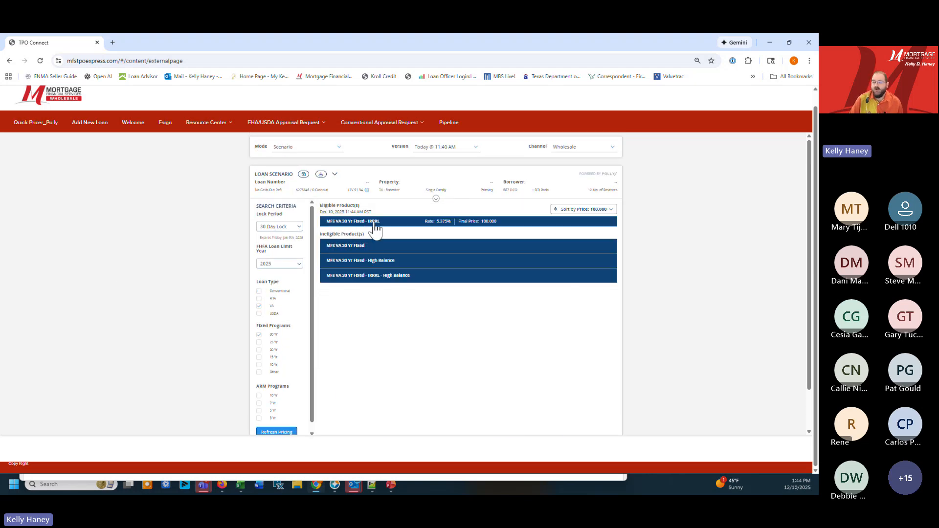
Examine the rate and price list of the eligible MFS VA 30 Yr Fixed - IRRRL product and the scenario details
{"action": "left_click", "coordinate": [374, 223]}
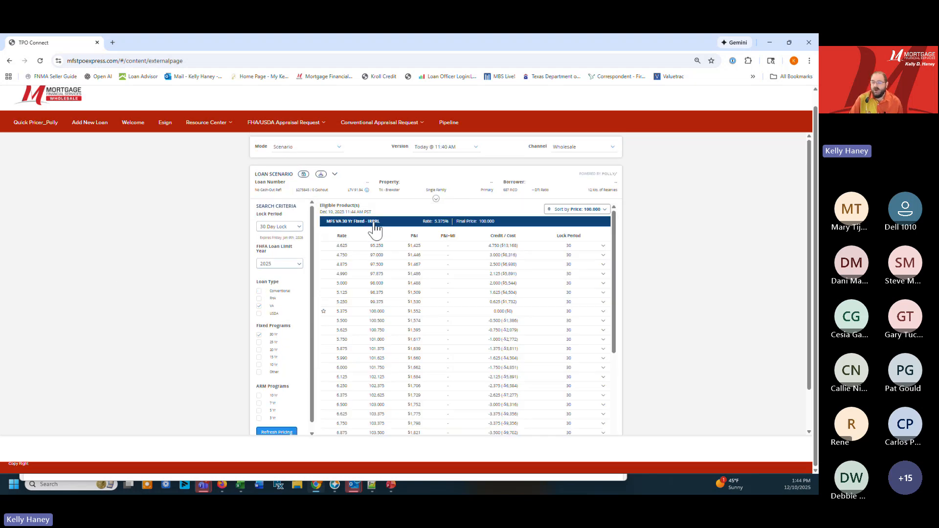
{"action": "left_click", "coordinate": [436, 199]}
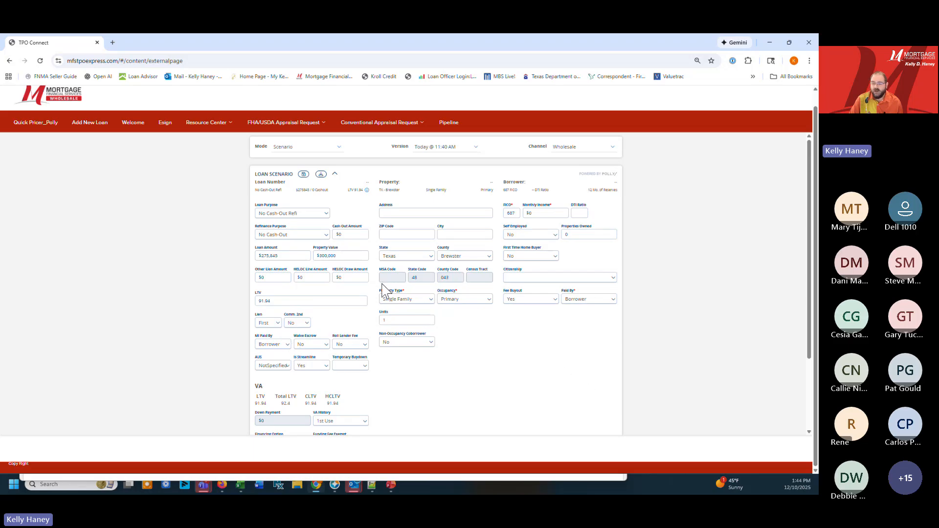
{"action": "left_click", "coordinate": [337, 175]}
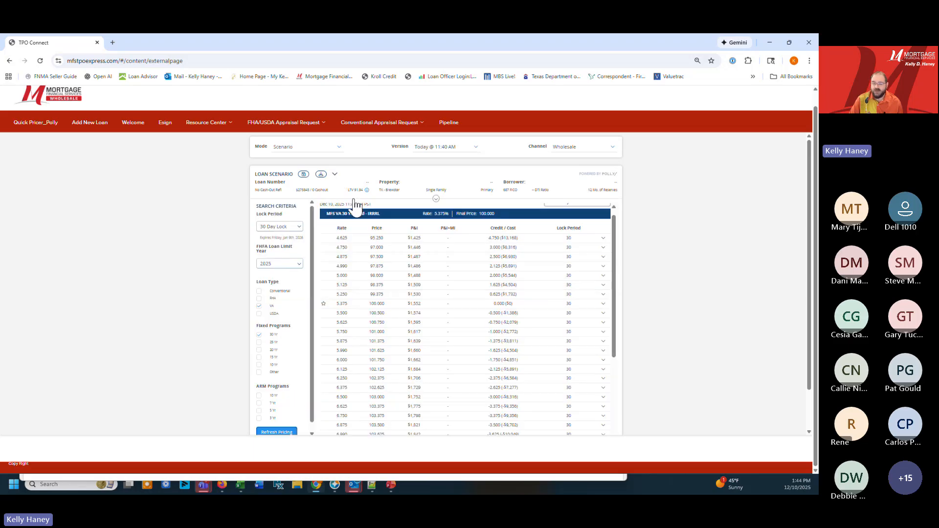
Switch the searched loan type from VA to FHA and refresh the pricing
{"action": "left_click", "coordinate": [261, 299]}
{"action": "scroll", "coordinate": [285, 376], "scroll_direction": "down", "scroll_amount": 1}
{"action": "left_click", "coordinate": [275, 433]}
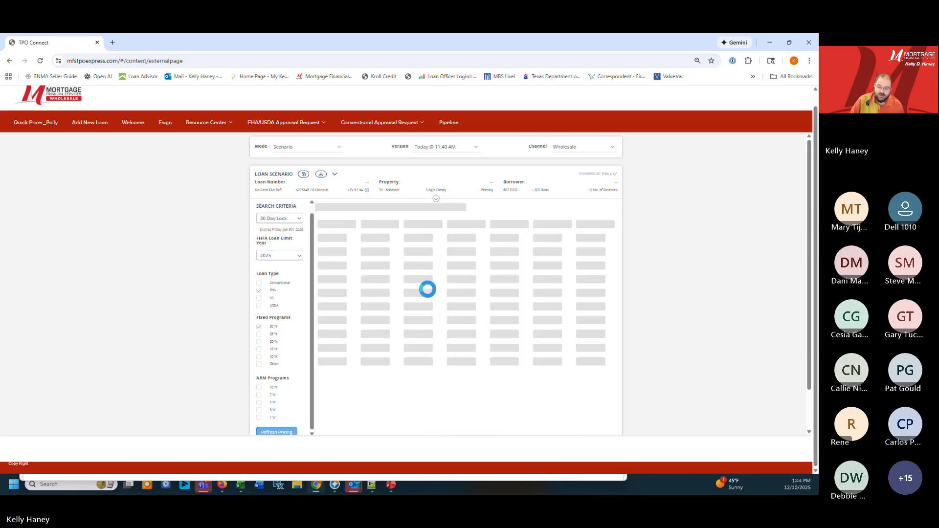
Review the FHA streamline scenario's details and get its pricing again
{"action": "left_click", "coordinate": [437, 200]}
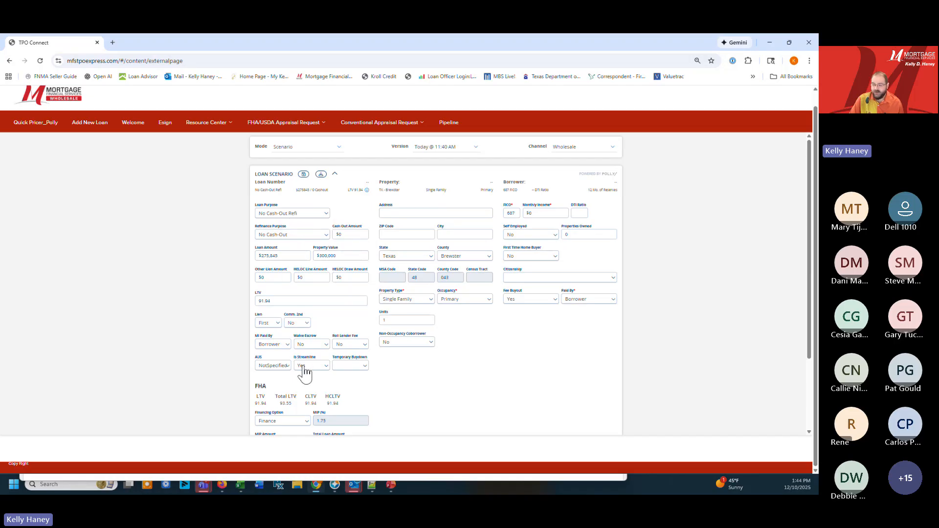
{"action": "scroll", "coordinate": [442, 377], "scroll_direction": "down", "scroll_amount": 2}
{"action": "left_click", "coordinate": [600, 421]}
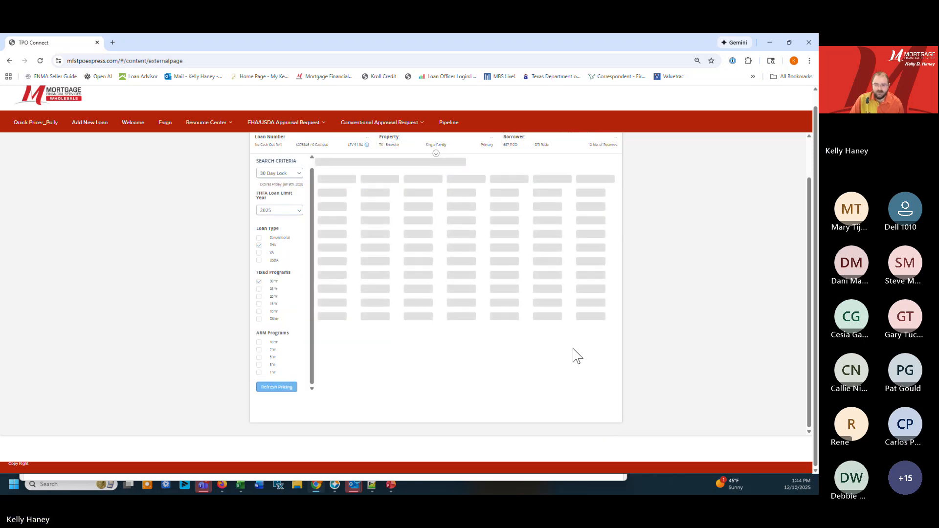
{"action": "scroll", "coordinate": [455, 224], "scroll_direction": "up", "scroll_amount": 1}
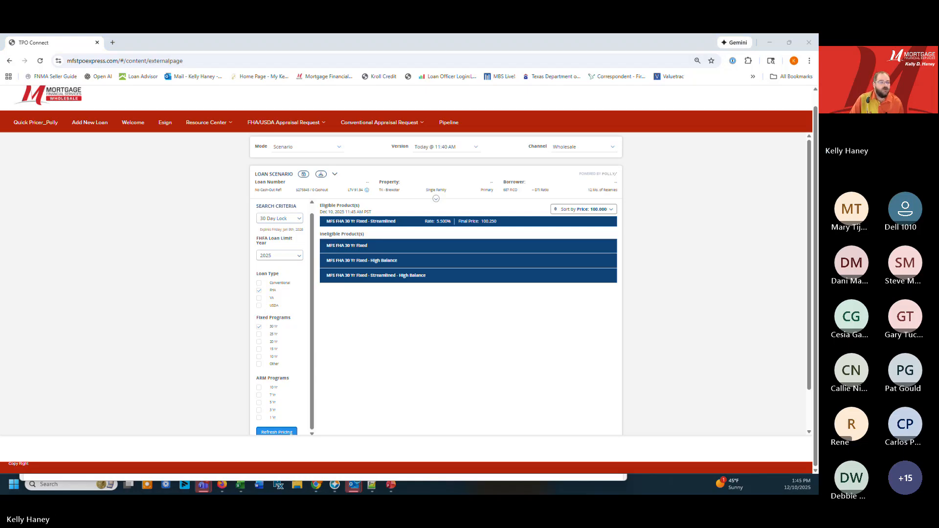
{"action": "left_click", "coordinate": [441, 45]}
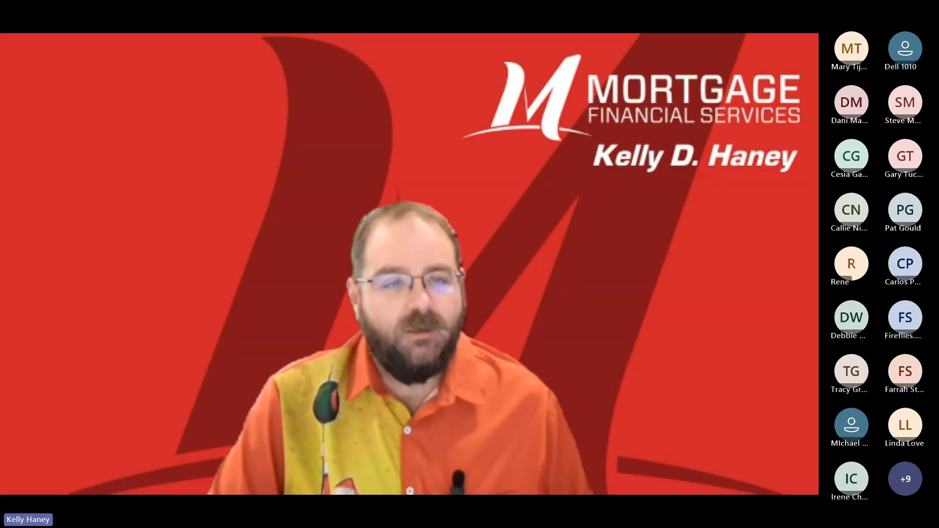